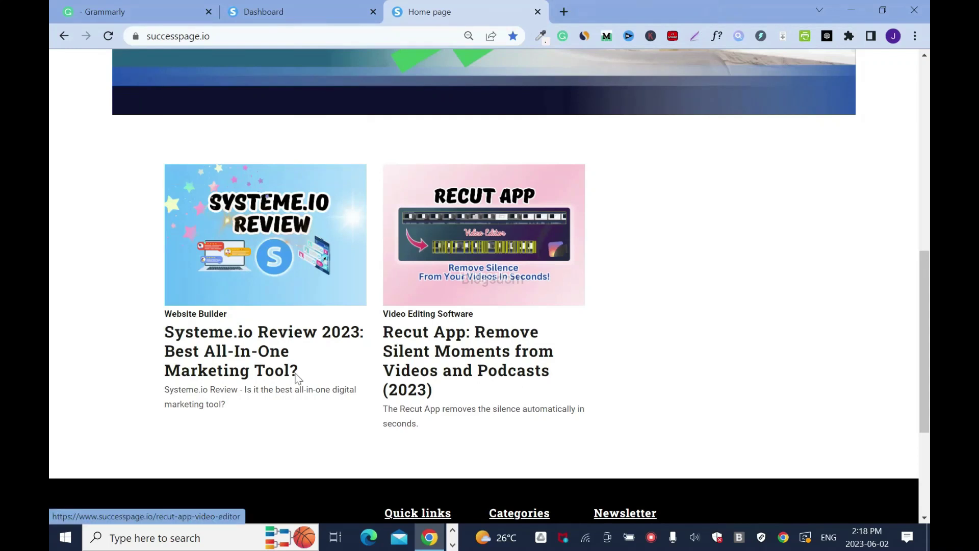
# - Open the published "Systeme.io Review 2023: Best All-In-One Marketing Tool?" post and skim through its content
pyautogui.click(229, 353)
pyautogui.scroll(-10, 51, 165)
pyautogui.scroll(-20, 51, 166)
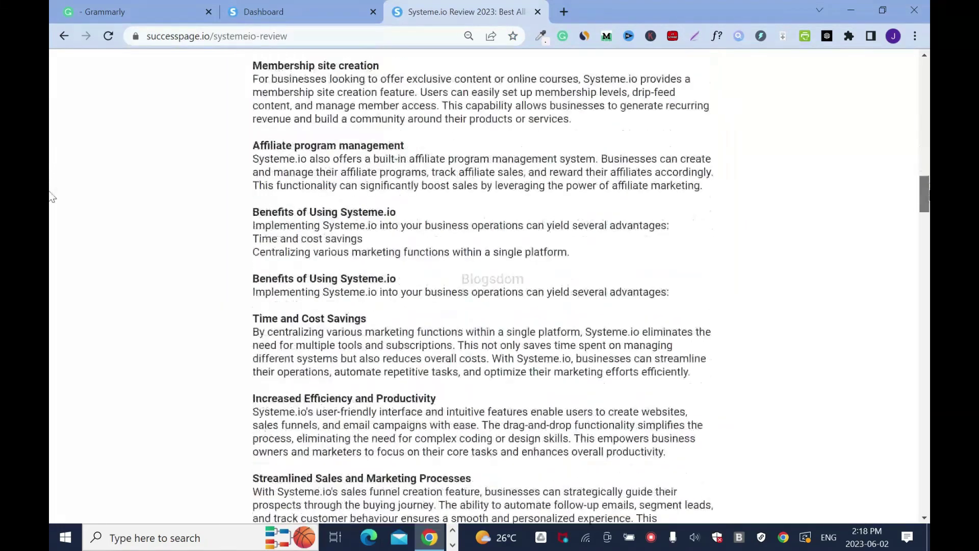
pyautogui.scroll(20, 51, 387)
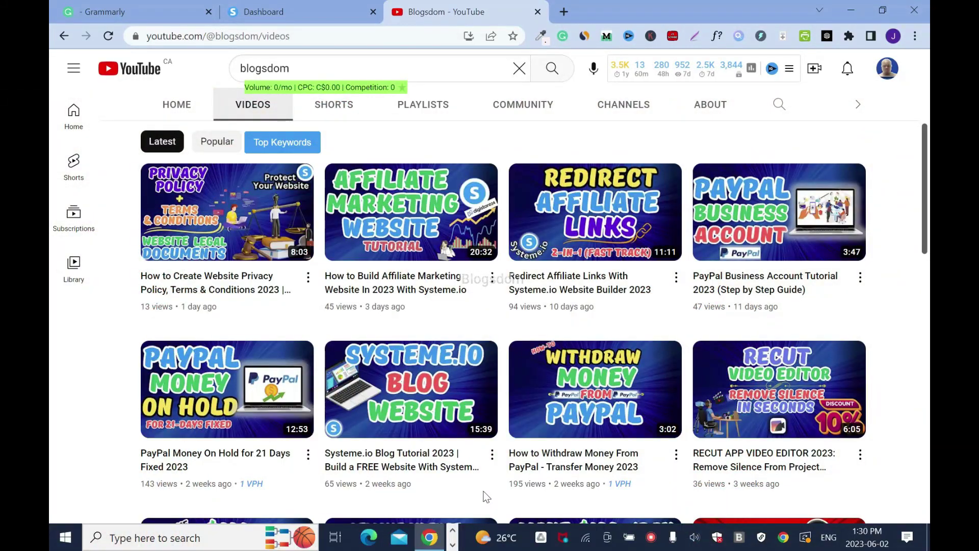
# - Switch to the systeme.io dashboard and open the posts of the Success Page blog
pyautogui.click(300, 14)
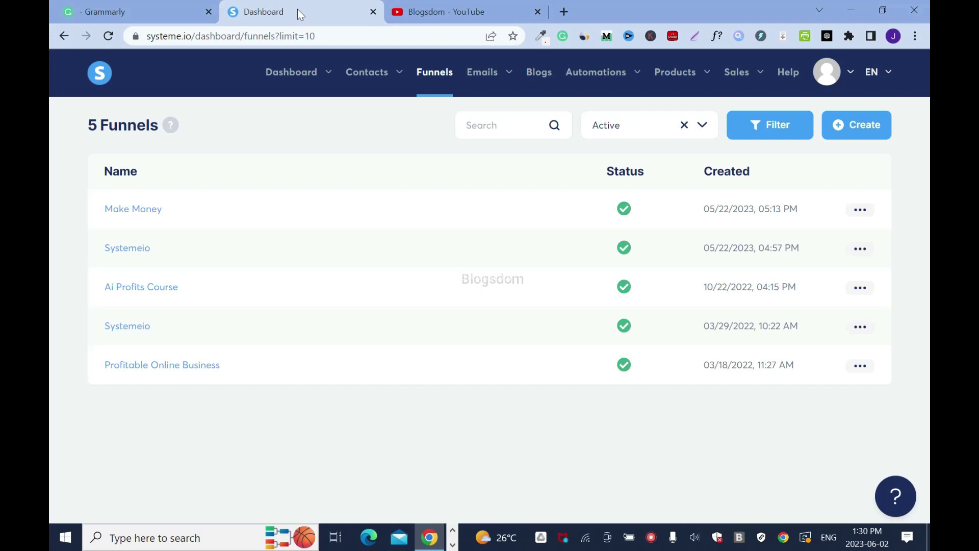
pyautogui.click(537, 74)
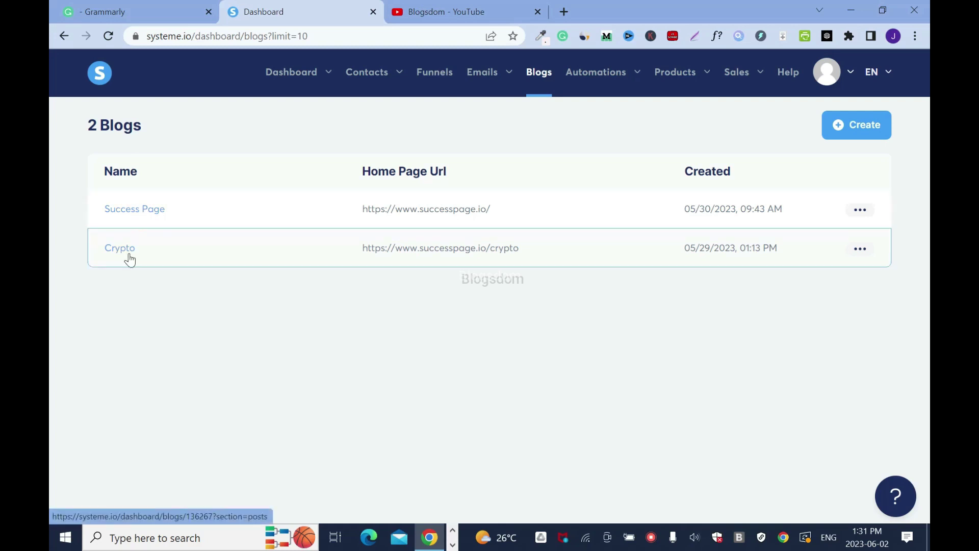
pyautogui.click(154, 212)
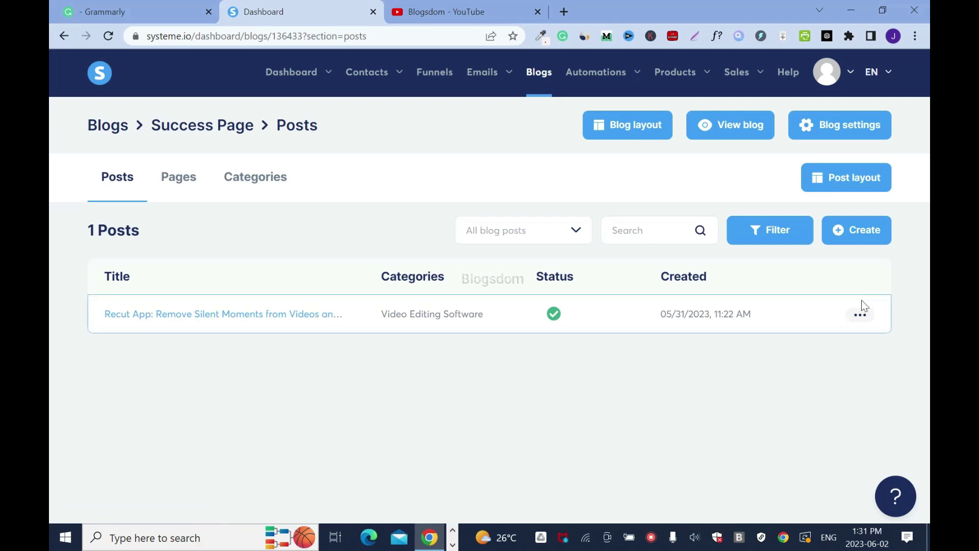
# - View the published Recut App post and look over the blog's home page, including its post listing
pyautogui.click(860, 314)
pyautogui.click(803, 327)
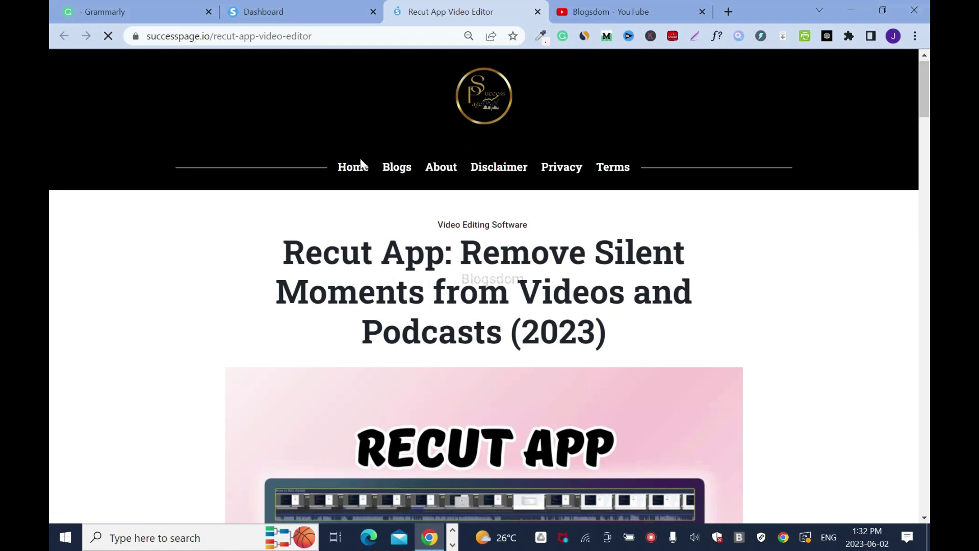
pyautogui.click(353, 167)
pyautogui.scroll(-10, 48, 385)
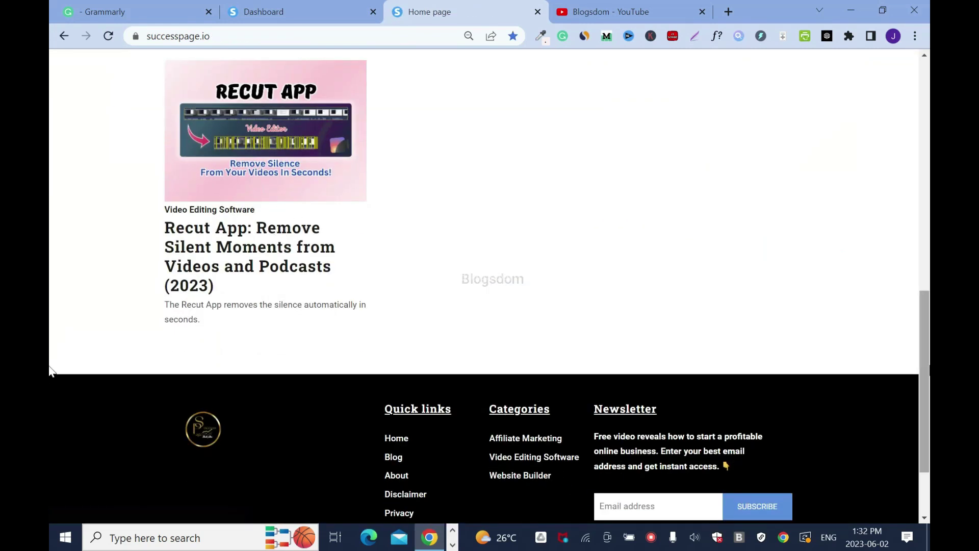
pyautogui.scroll(10, 49, 306)
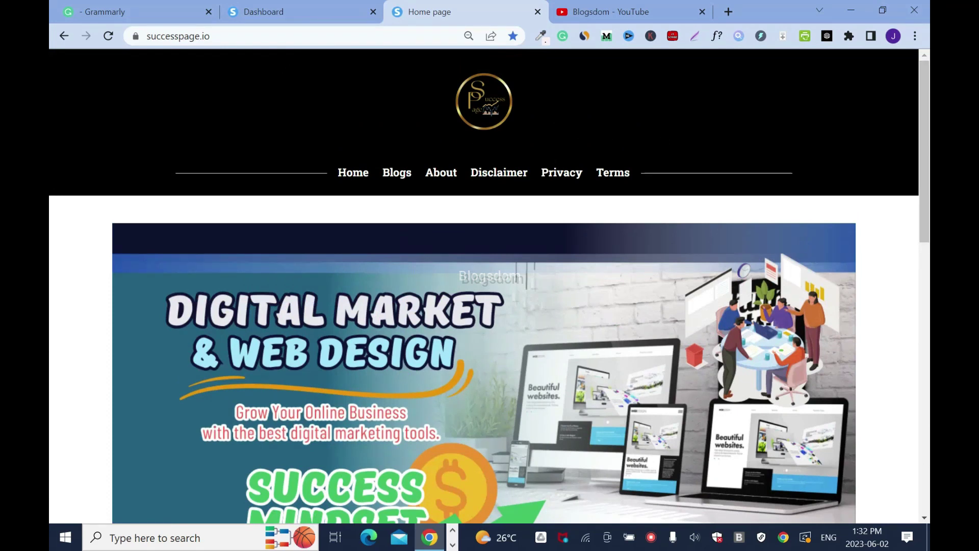
# - Start a new post in the Success Page blog, titled "Systeme.io Review 2023: Best All-In-One Marketing Tool?" as copied from the Grammarly document
pyautogui.click(292, 21)
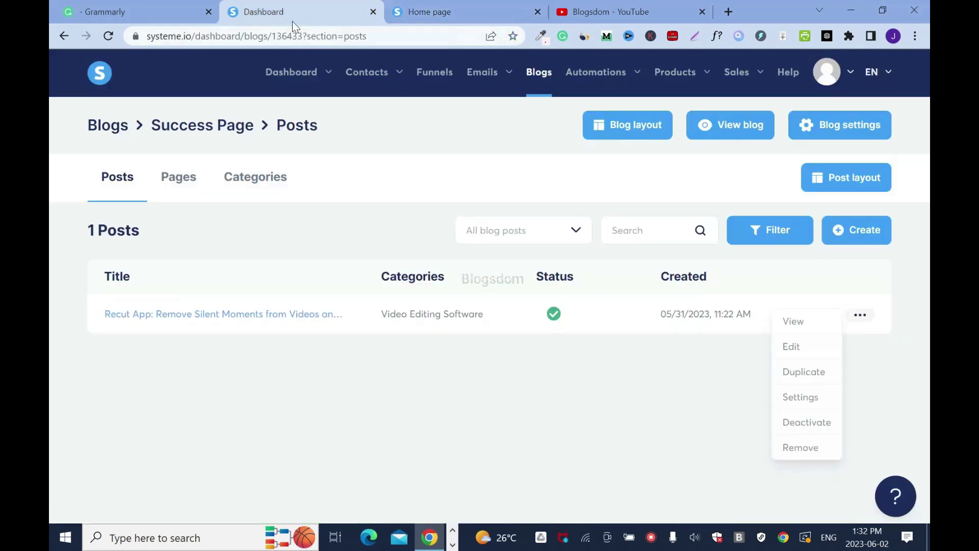
pyautogui.click(703, 11)
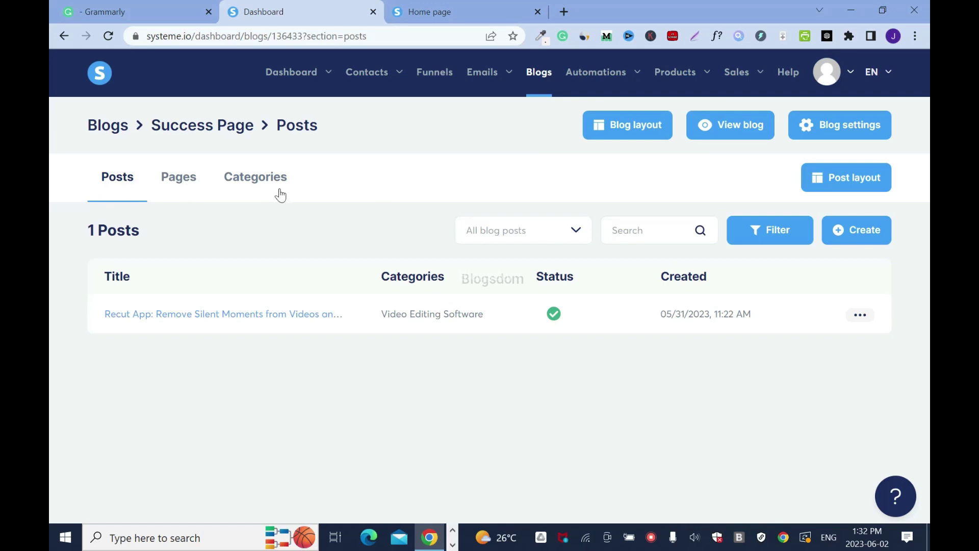
pyautogui.click(863, 238)
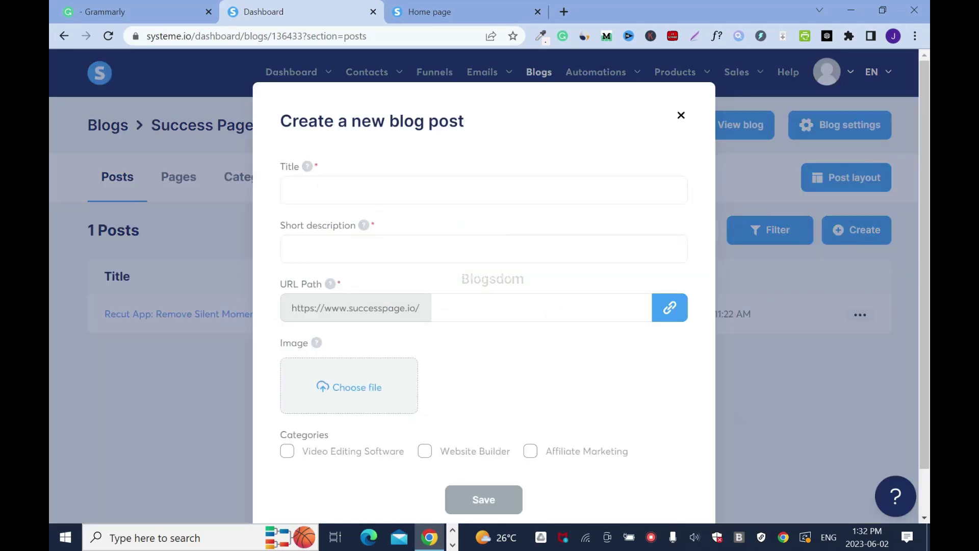
pyautogui.click(116, 10)
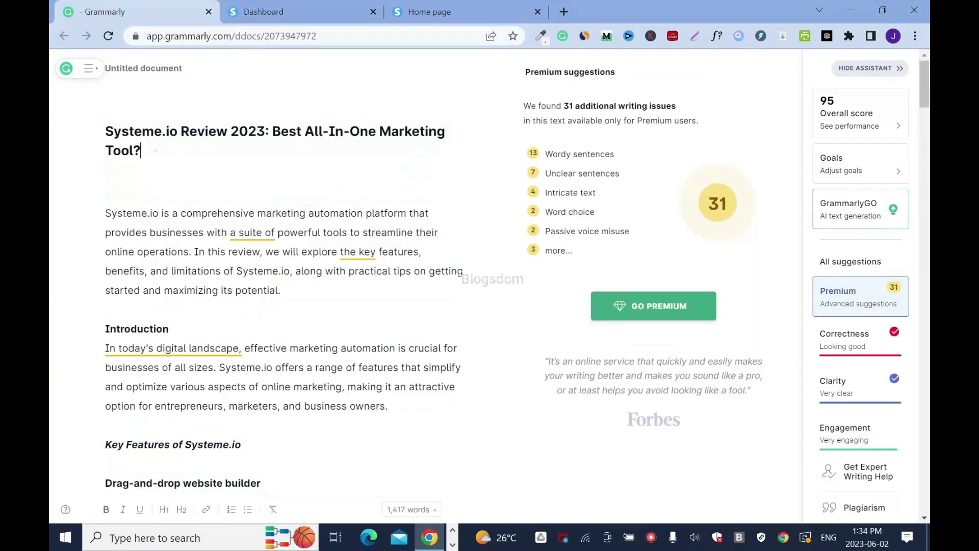
pyautogui.moveTo(140, 151); pyautogui.dragTo(57, 128)
pyautogui.hotkey('ctrl', 'c')
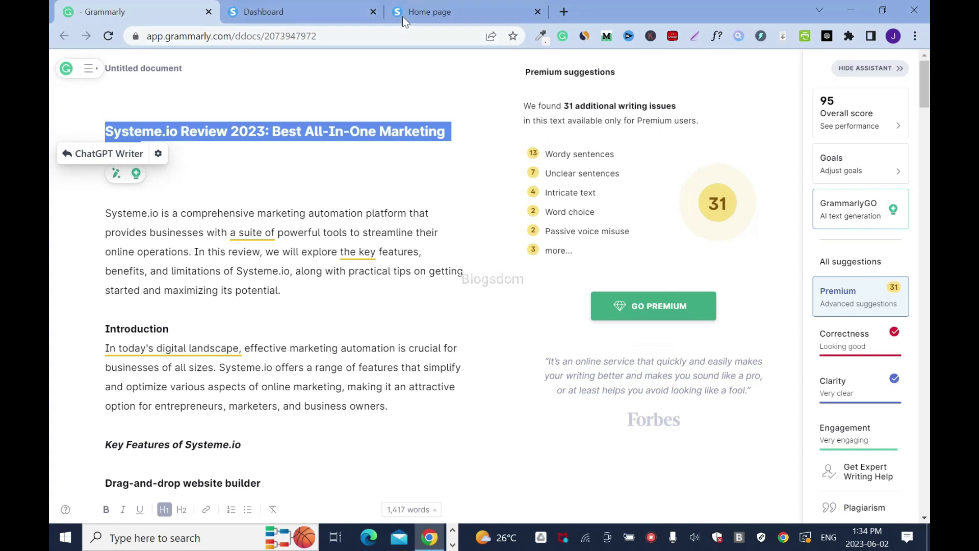
pyautogui.click(326, 10)
pyautogui.click(354, 193)
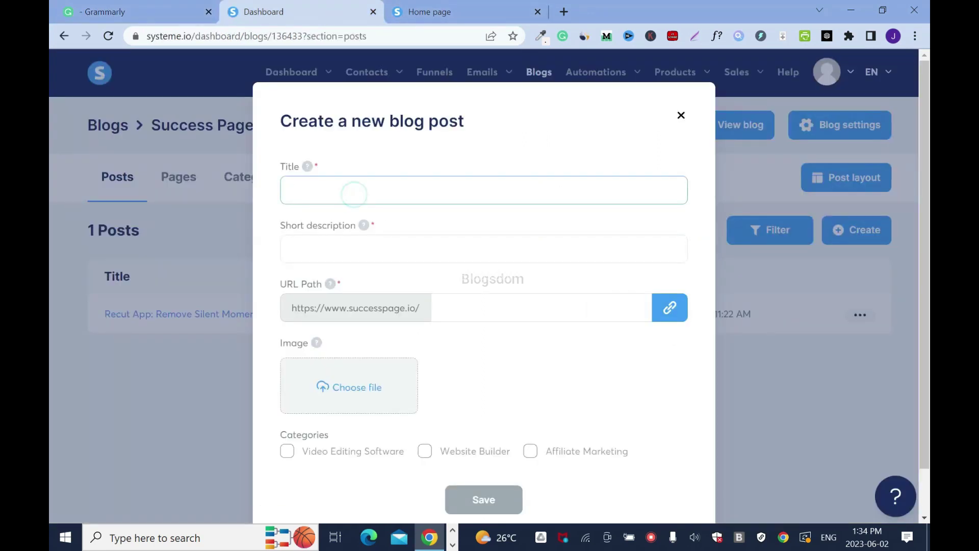
pyautogui.hotkey('ctrl', 'v')
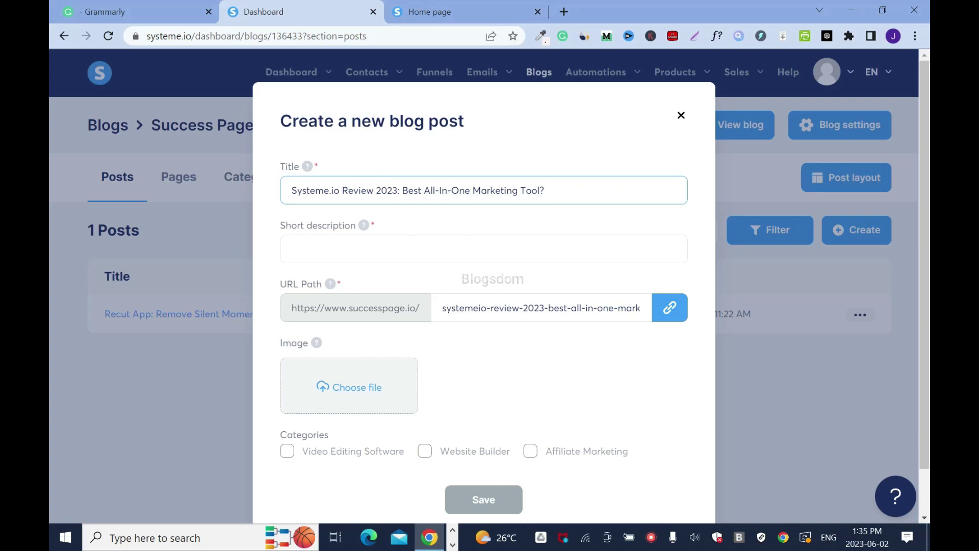
# - Reuse the title as the short description, rewording its beginning to "Systeme.io Review - Is it the best"
pyautogui.press('Tab')
pyautogui.hotkey('ctrl', 'v')
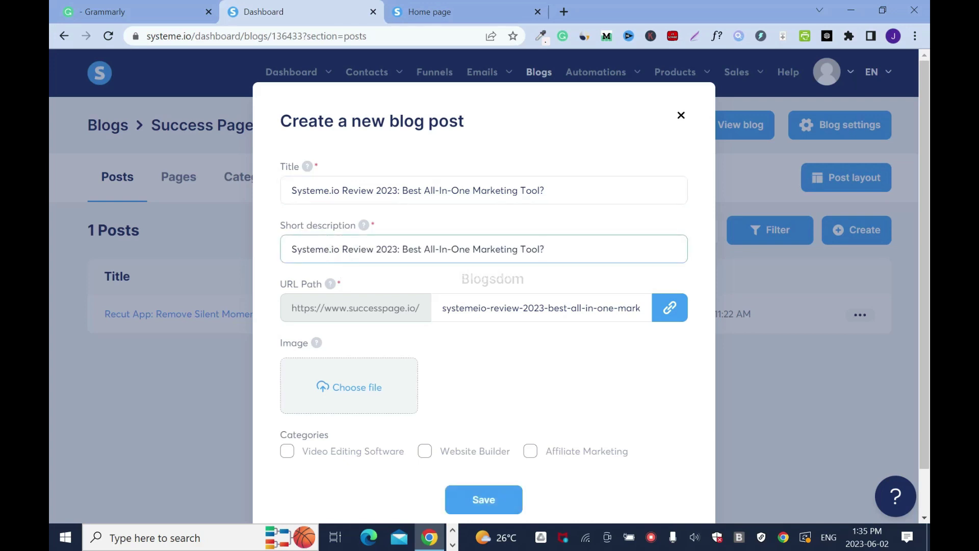
pyautogui.press('BackSpace')
pyautogui.press('BackSpace')
pyautogui.press('BackSpace')
pyautogui.press('BackSpace')
pyautogui.press('BackSpace')
pyautogui.press('BackSpace')
pyautogui.press('BackSpace')
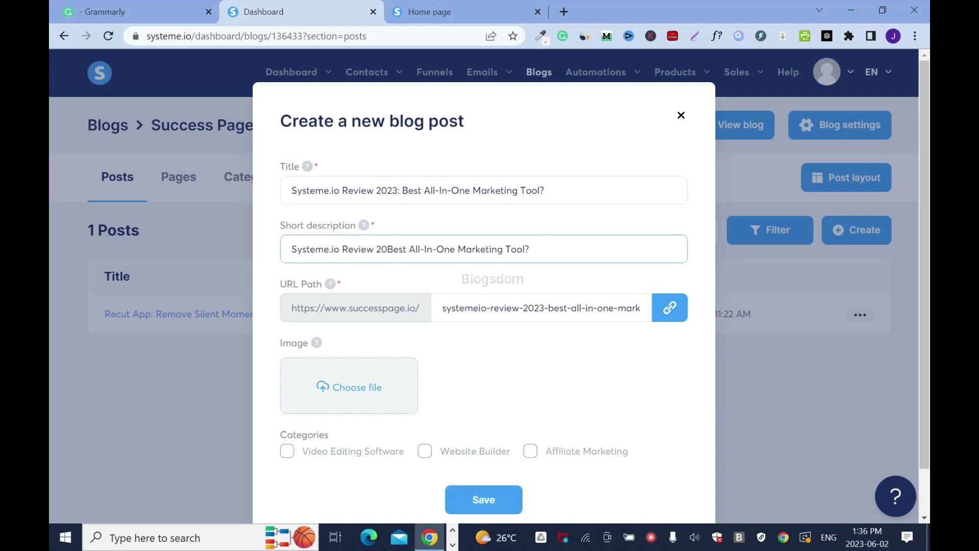
pyautogui.write('- Is i')
pyautogui.press('Delete')
pyautogui.write('t the b')
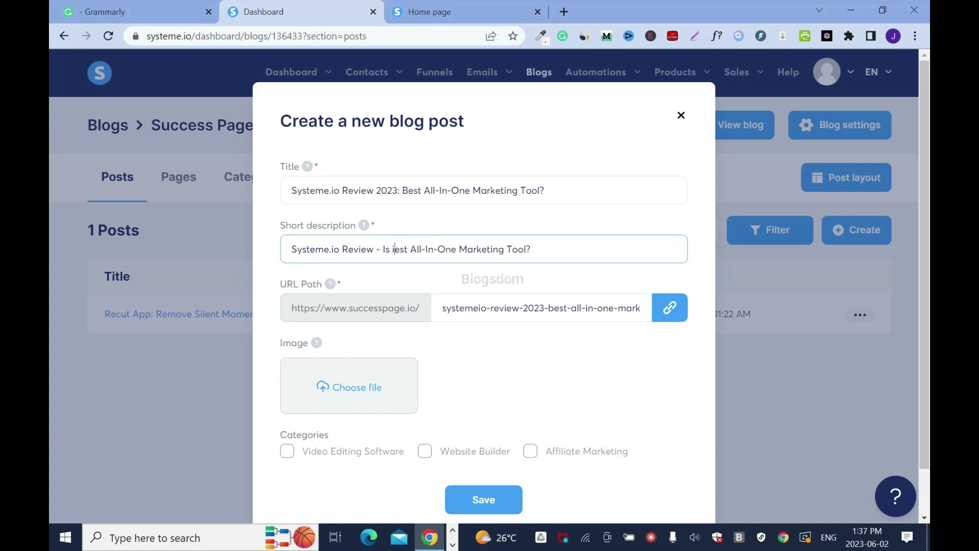
# - Finish the short description's wording as "all-in-one digital marketing tool?", in lowercase with "digital" added
pyautogui.click(446, 249)
pyautogui.press('BackSpace')
pyautogui.write('a')
pyautogui.click(456, 249)
pyautogui.press('BackSpace')
pyautogui.write('i')
pyautogui.click(473, 249)
pyautogui.press('BackSpace')
pyautogui.write('o')
pyautogui.doubleClick(491, 249)
pyautogui.click(486, 249)
pyautogui.write('digital m')
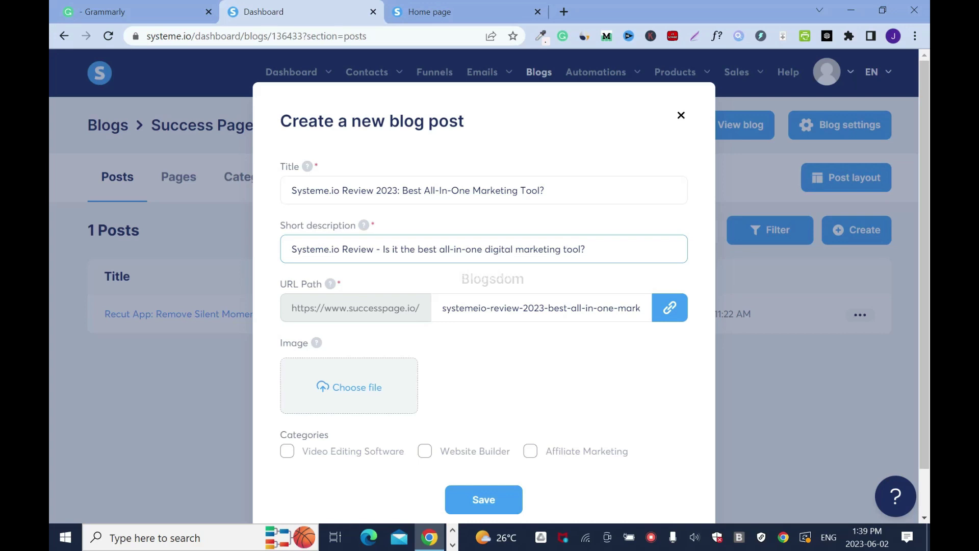
# - Shorten the post's URL path to "systemeio-review"
pyautogui.moveTo(521, 308); pyautogui.dragTo(650, 308)
pyautogui.press('BackSpace')
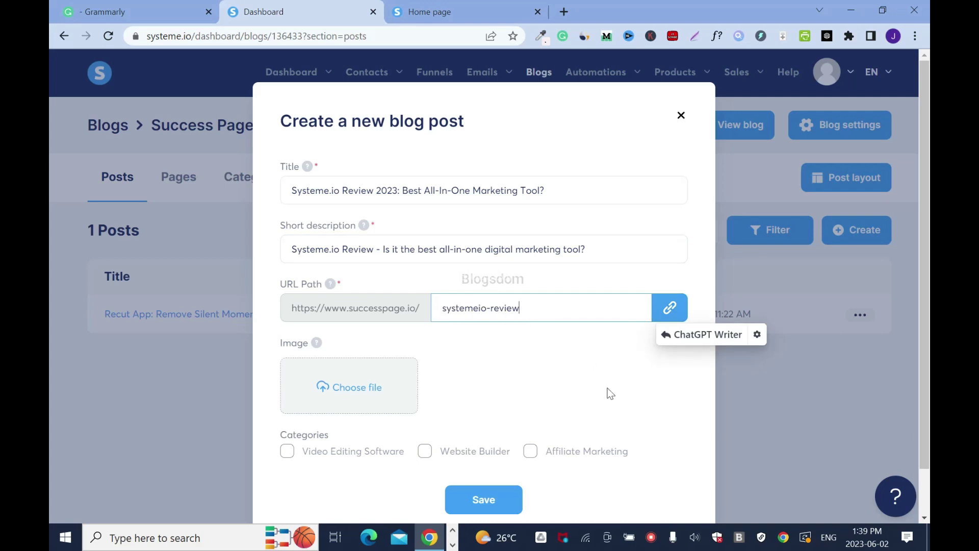
pyautogui.click(554, 363)
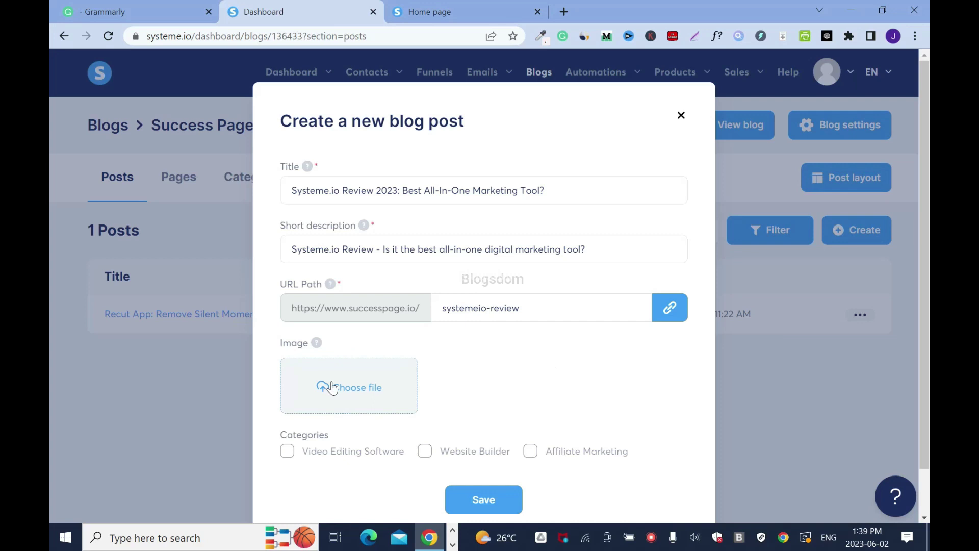
# - Upload the "Systeme.io Review - All-In-One, Website Builder" picture from the recent files as the post's image
pyautogui.click(357, 391)
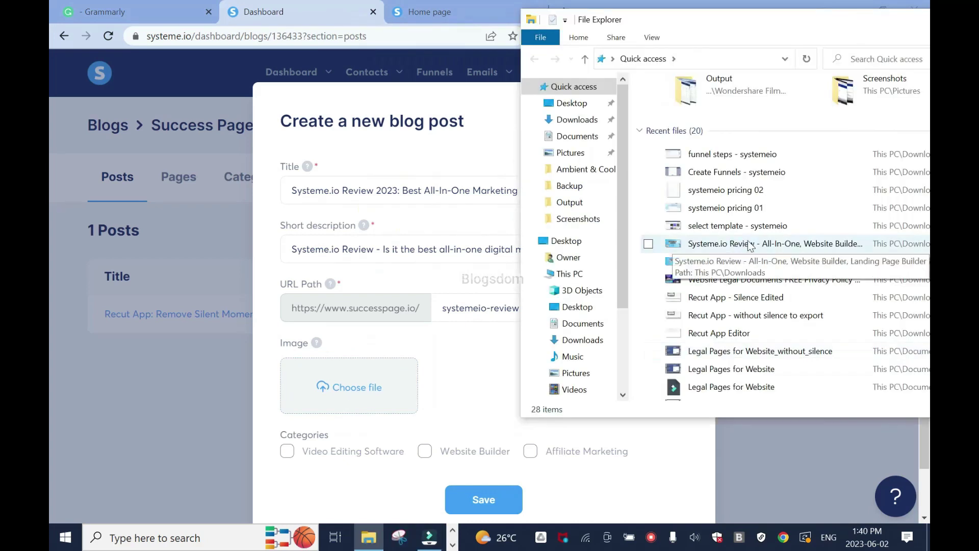
pyautogui.moveTo(704, 266); pyautogui.dragTo(329, 398)
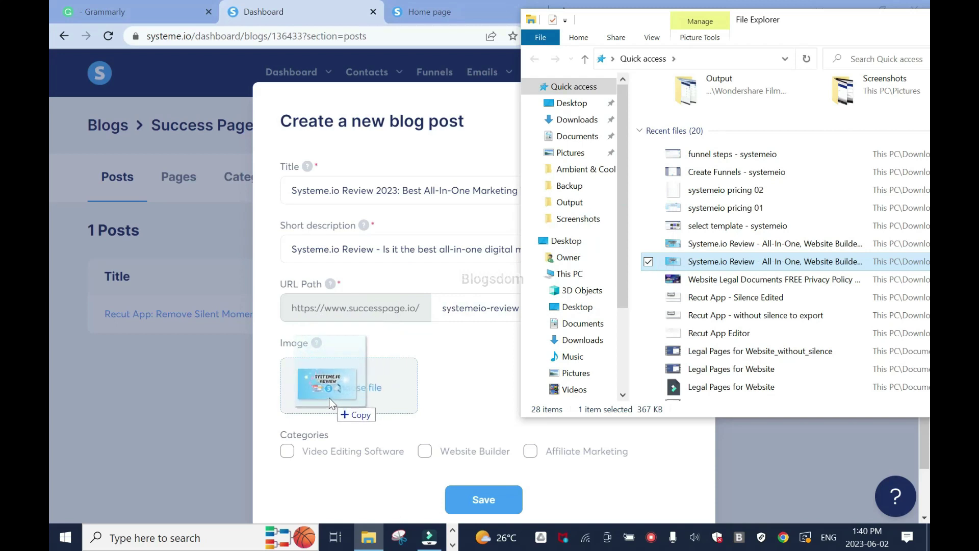
pyautogui.moveTo(330, 398); pyautogui.dragTo(329, 398)
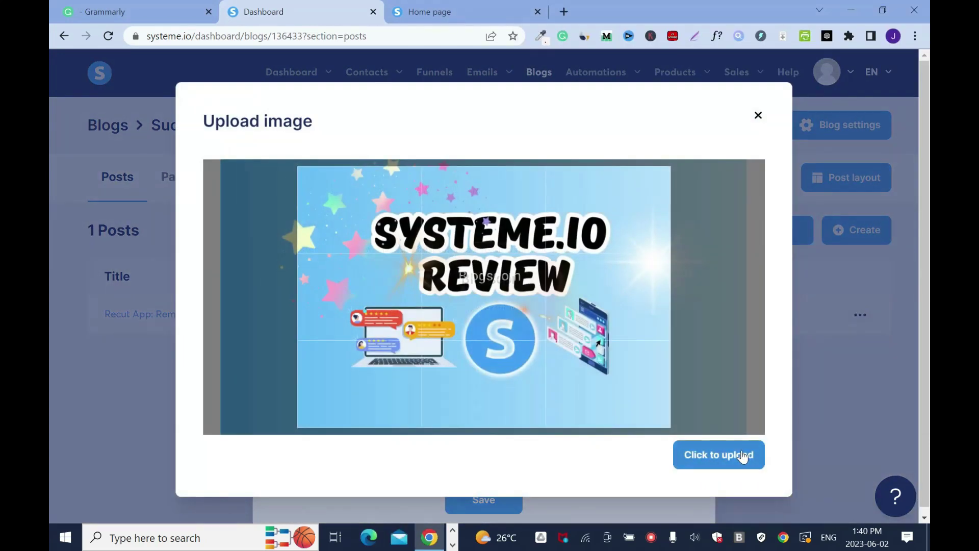
pyautogui.click(734, 457)
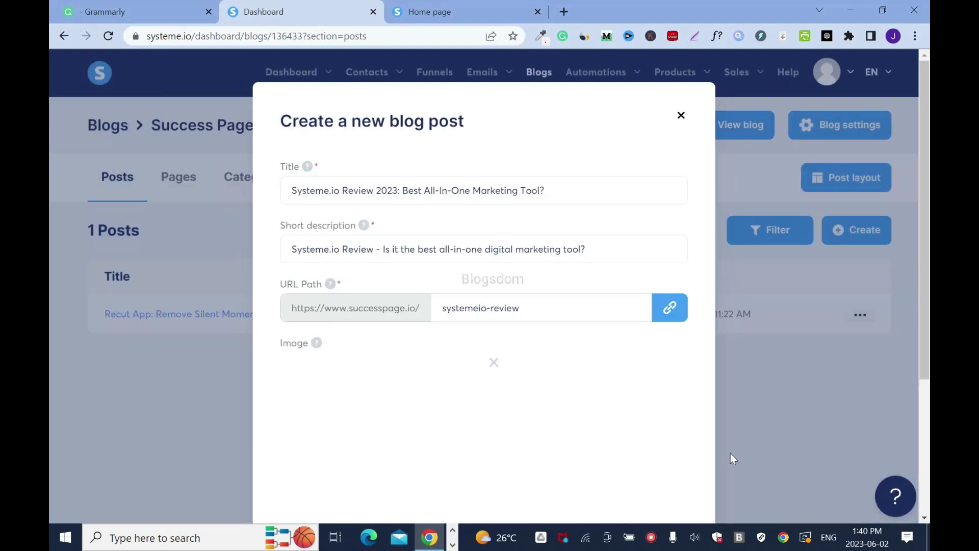
# - Assign the post to the Website Builder category and save it
pyautogui.scroll(-2, 663, 408)
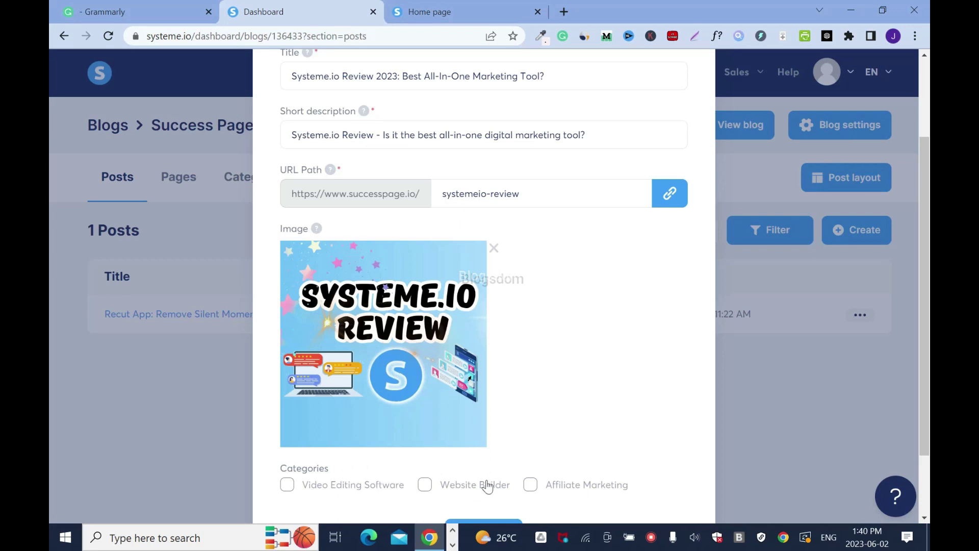
pyautogui.click(424, 485)
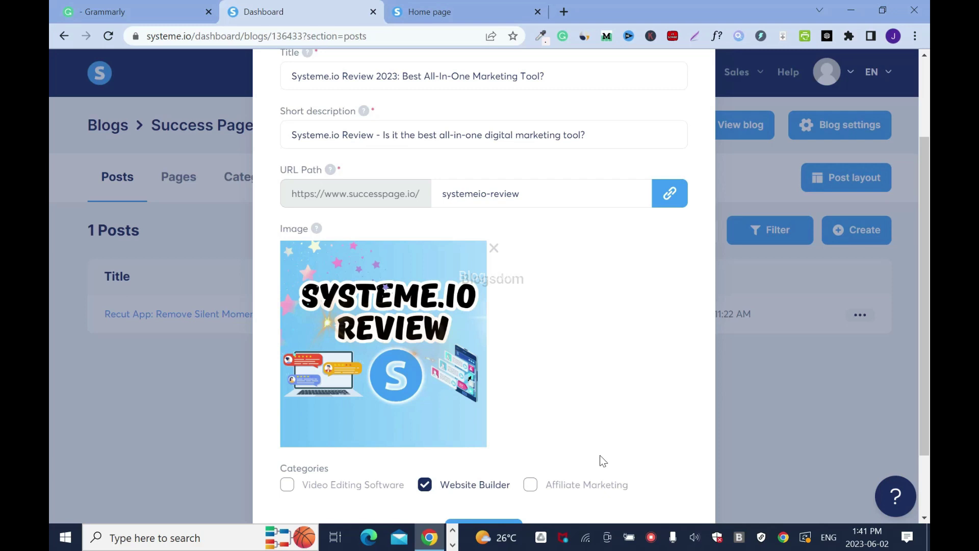
pyautogui.scroll(-1, 669, 446)
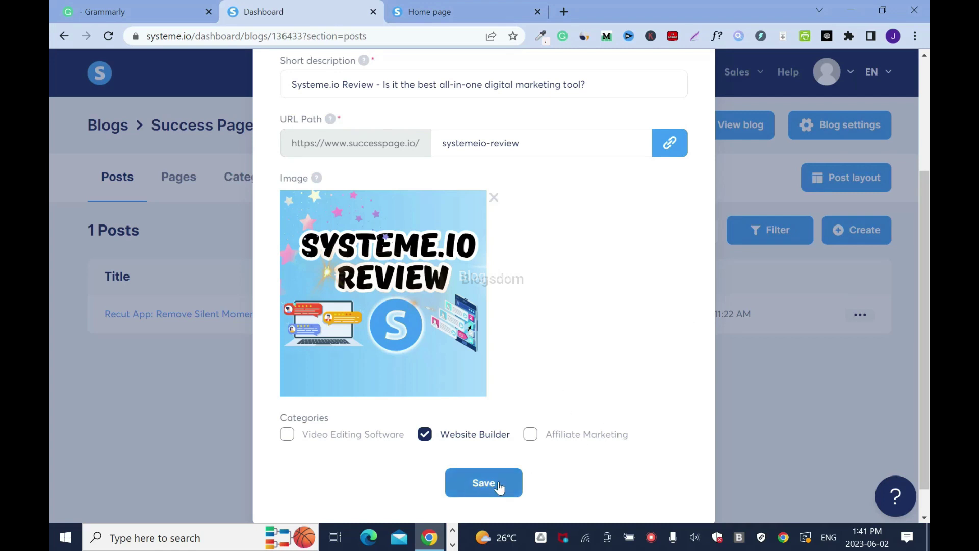
pyautogui.click(484, 482)
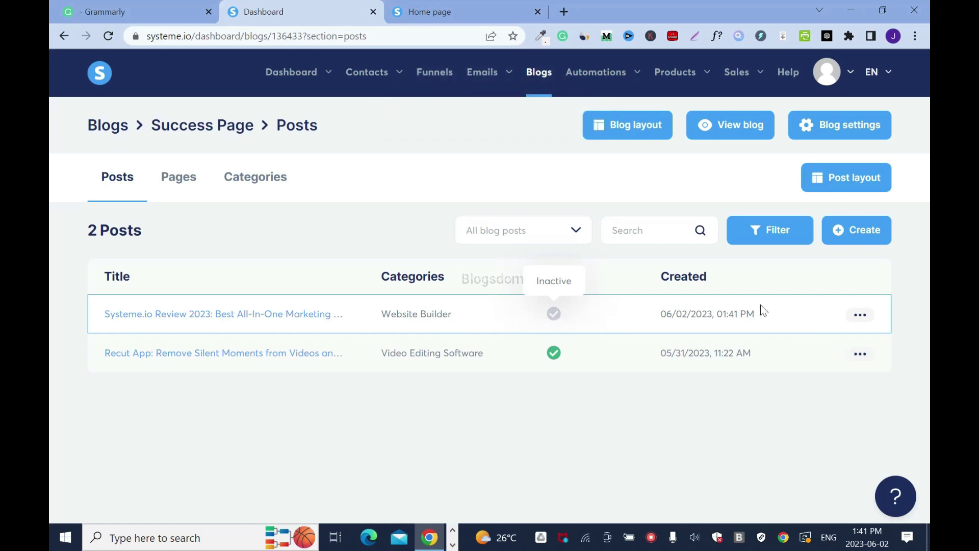
# - Open the new Systeme.io Review 2023 post in the page editor
pyautogui.click(865, 319)
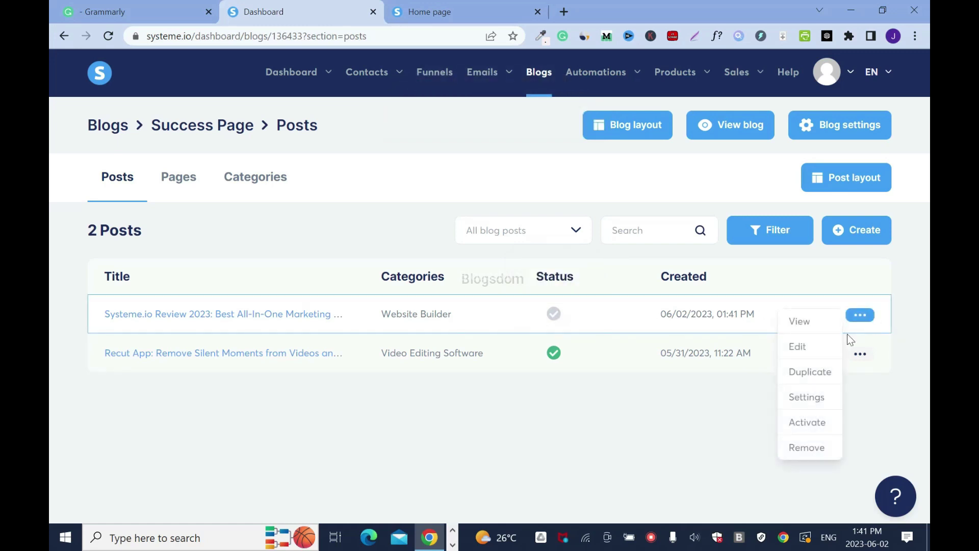
pyautogui.click(494, 405)
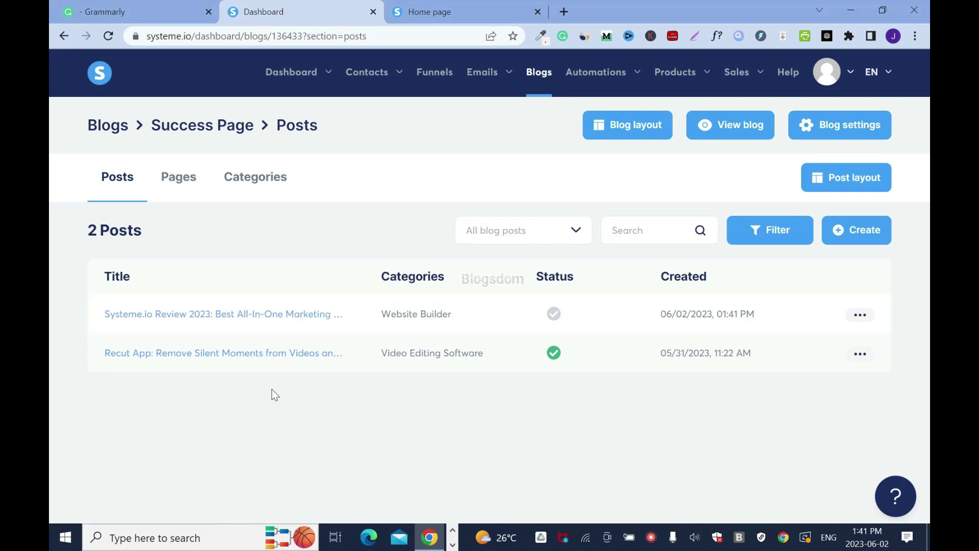
pyautogui.click(259, 317)
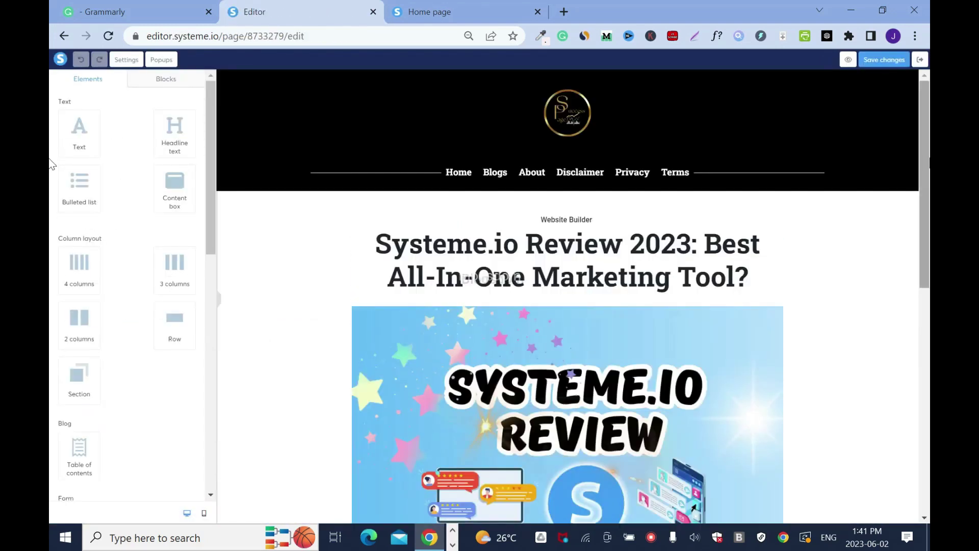
# - Add a Text element to the empty content area below the post's featured image
pyautogui.scroll(-3, 567, 295)
pyautogui.moveTo(929, 322)
pyautogui.mouseDown()
pyautogui.moveTo(930, 392)
pyautogui.moveTo(930, 340)
pyautogui.mouseUp()
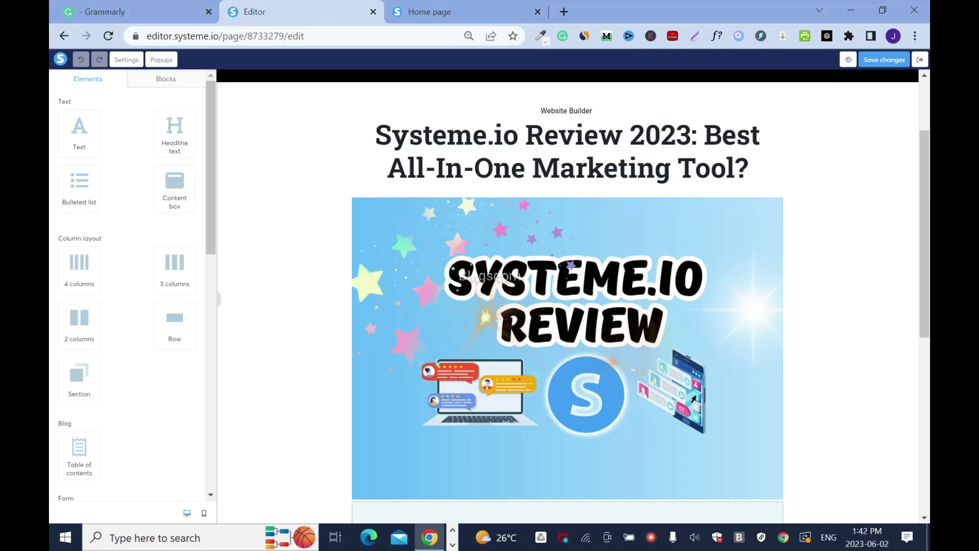
pyautogui.scroll(-2, 567, 306)
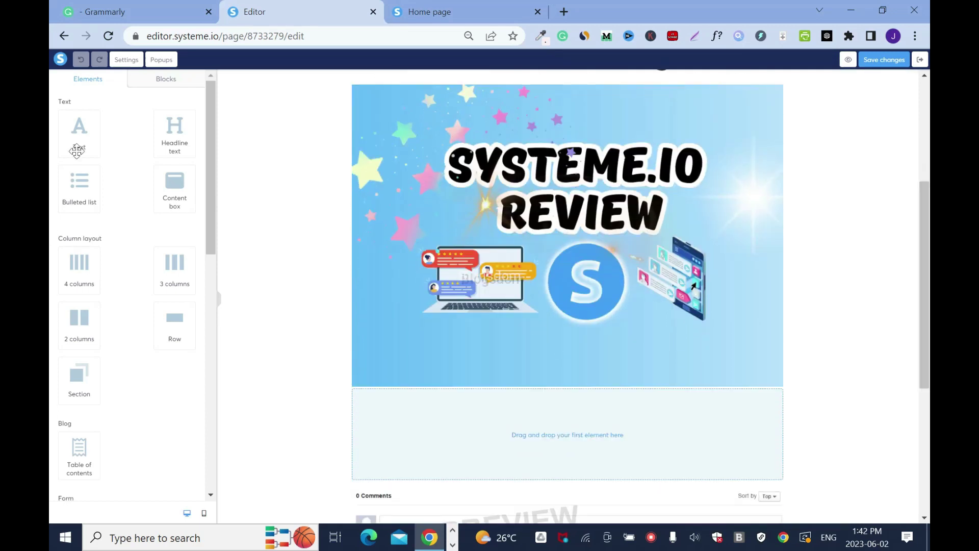
pyautogui.click(110, 11)
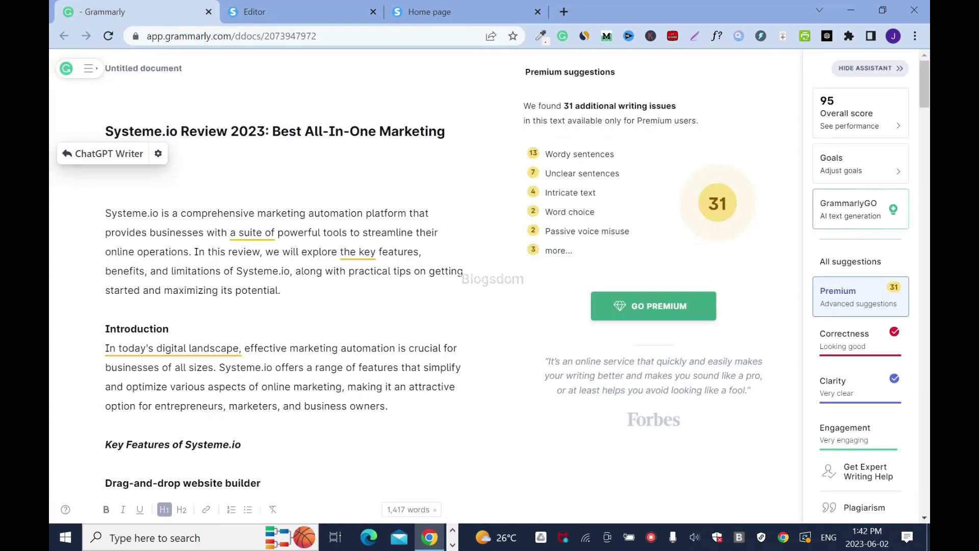
pyautogui.click(321, 8)
pyautogui.moveTo(79, 134); pyautogui.dragTo(512, 408)
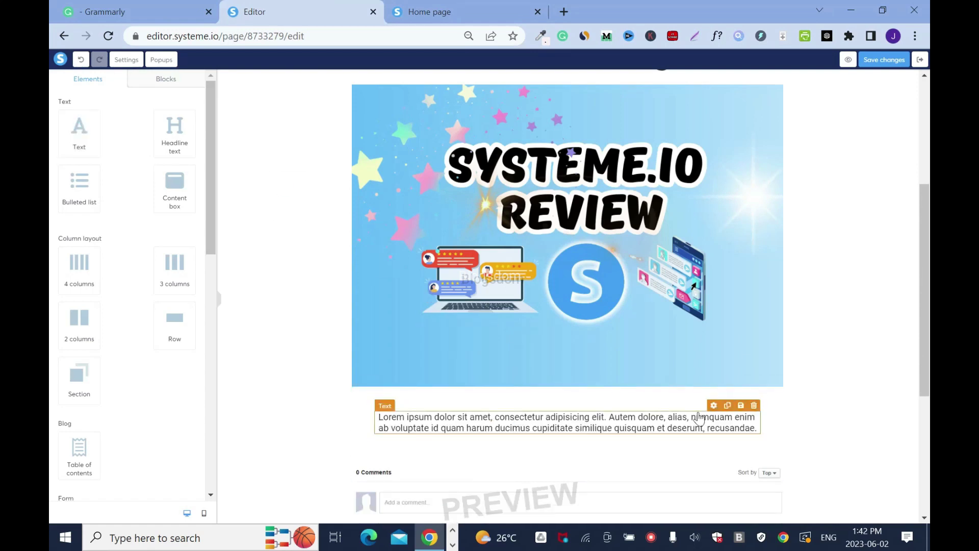
# - Copy the article text from the opening paragraph through the "Drag-and-drop website builder" section of the Grammarly document
pyautogui.click(109, 11)
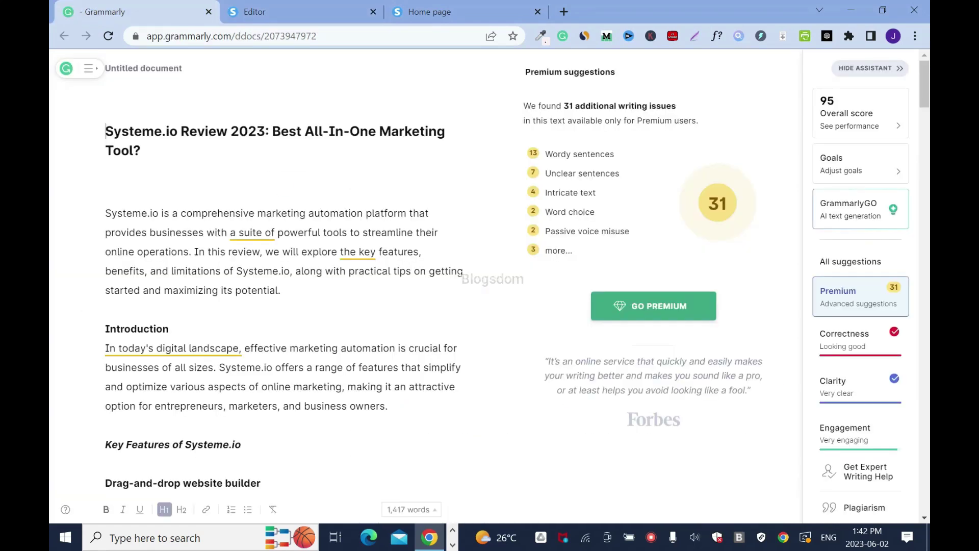
pyautogui.moveTo(105, 213); pyautogui.dragTo(316, 272)
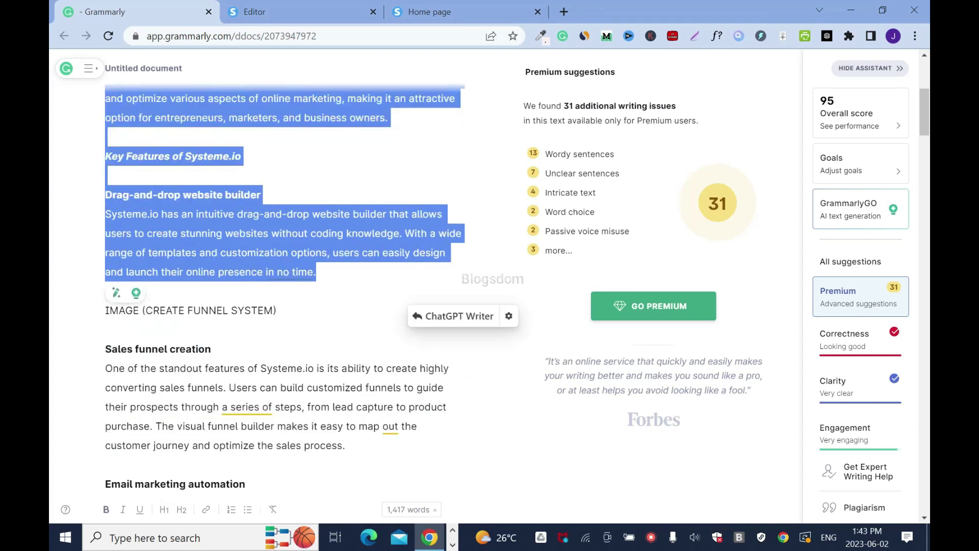
pyautogui.rightClick(295, 233)
pyautogui.click(327, 283)
# - Replace the placeholder in the post's Text element with the copied article text
pyautogui.click(342, 4)
pyautogui.click(470, 414)
pyautogui.hotkey('ctrl', 'a')
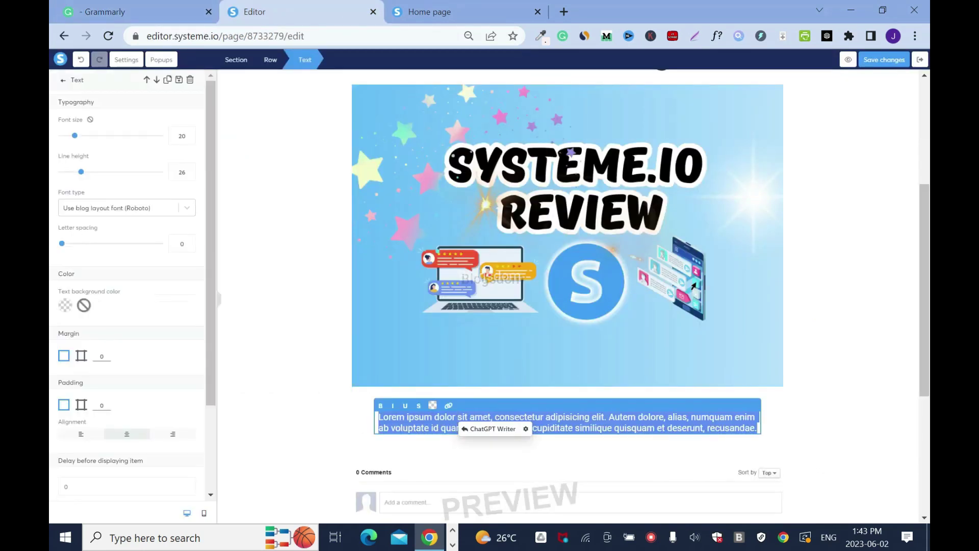
pyautogui.hotkey('ctrl', 'v')
# - Left-align the pasted article text in the Text element
pyautogui.moveTo(924, 289); pyautogui.dragTo(924, 353)
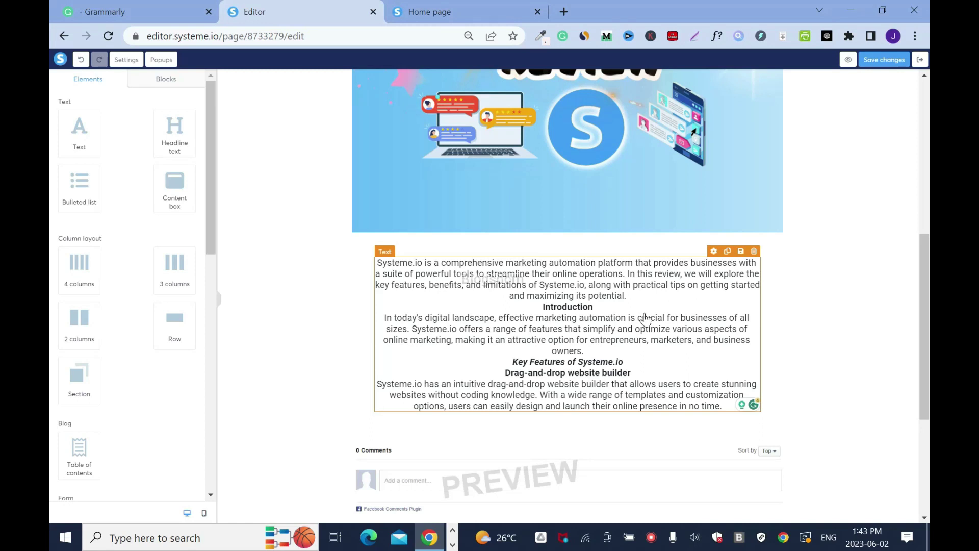
pyautogui.click(708, 260)
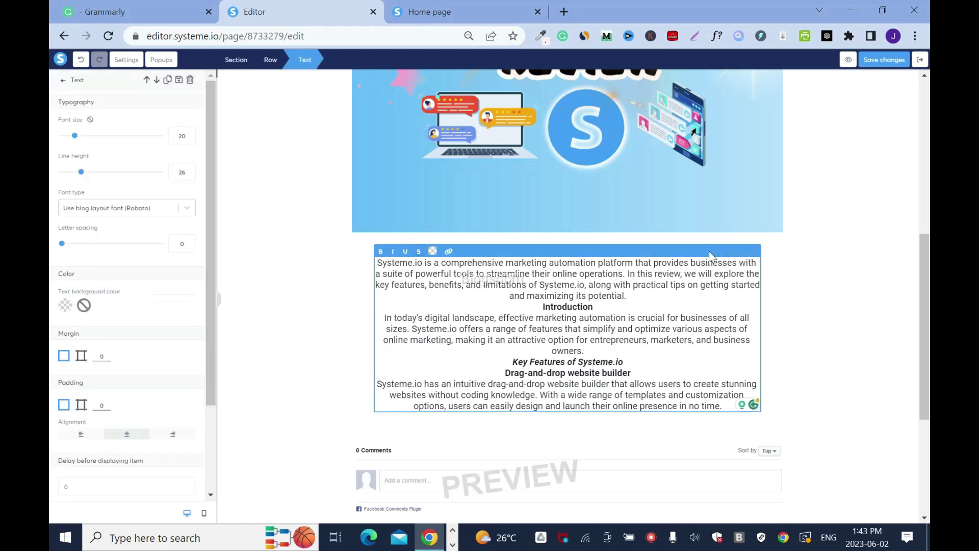
pyautogui.click(82, 436)
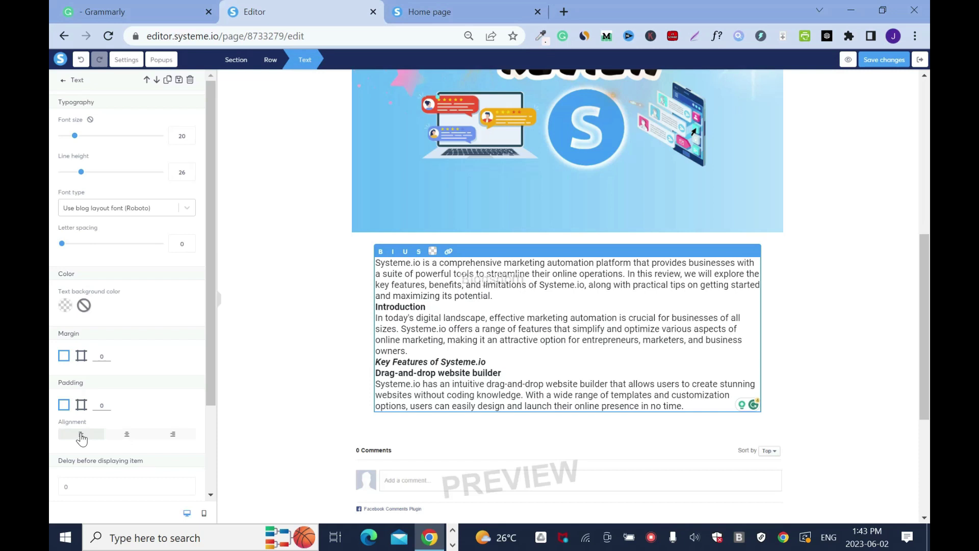
# - Add blank lines before the "Introduction" and "Key Features of Systeme.io" headings, leaving room for an extra line above Key Features
pyautogui.click(510, 296)
pyautogui.press('Return')
pyautogui.click(444, 362)
pyautogui.press('Return')
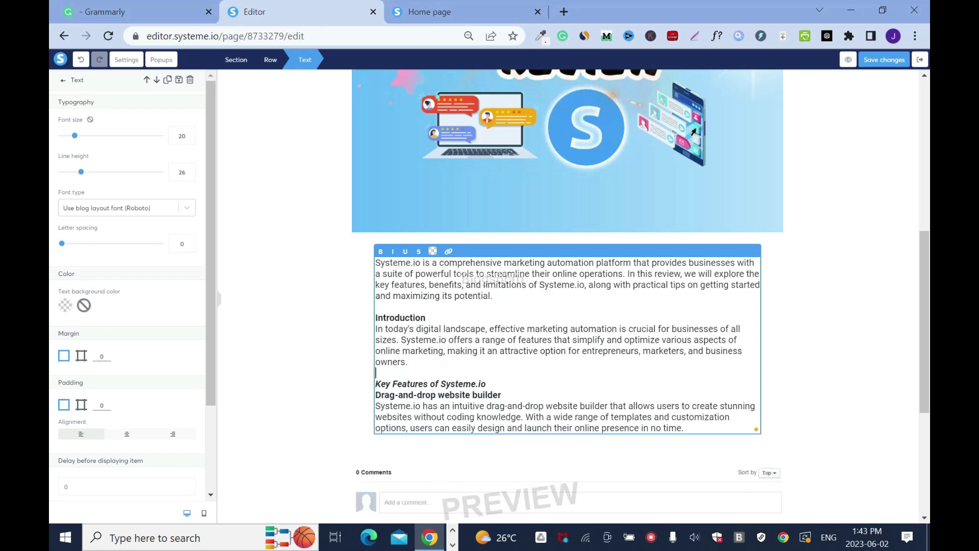
pyautogui.click(427, 317)
pyautogui.press('Return')
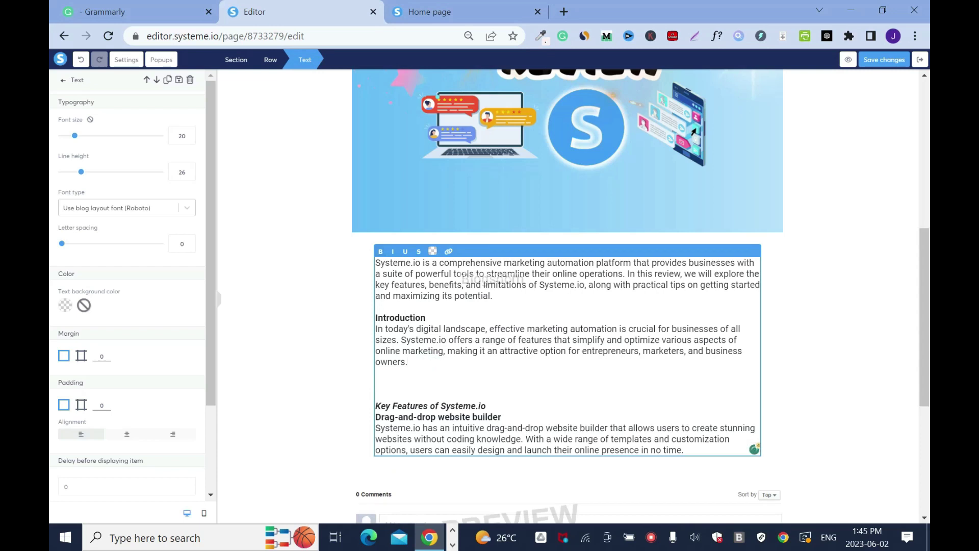
# - Enter the call-to-action line "Access Systemeio Here" between the introduction paragraph and the "Key Features of Systeme.io" heading
pyautogui.write('Access Systeme')
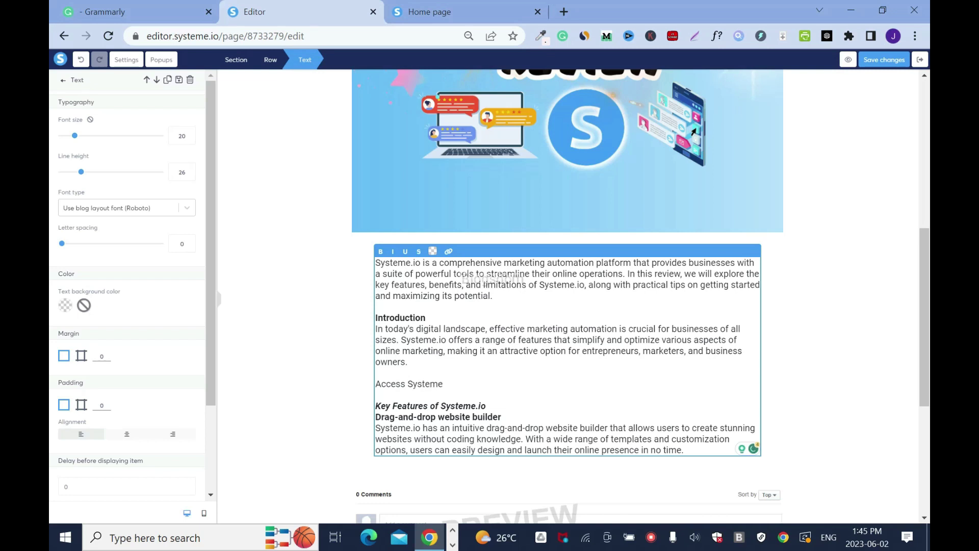
pyautogui.write('io Here')
# - Reword the call-to-action line as "Access Systemeio now!"
pyautogui.click(408, 384)
pyautogui.write('the')
pyautogui.doubleClick(478, 384)
pyautogui.write('home page here')
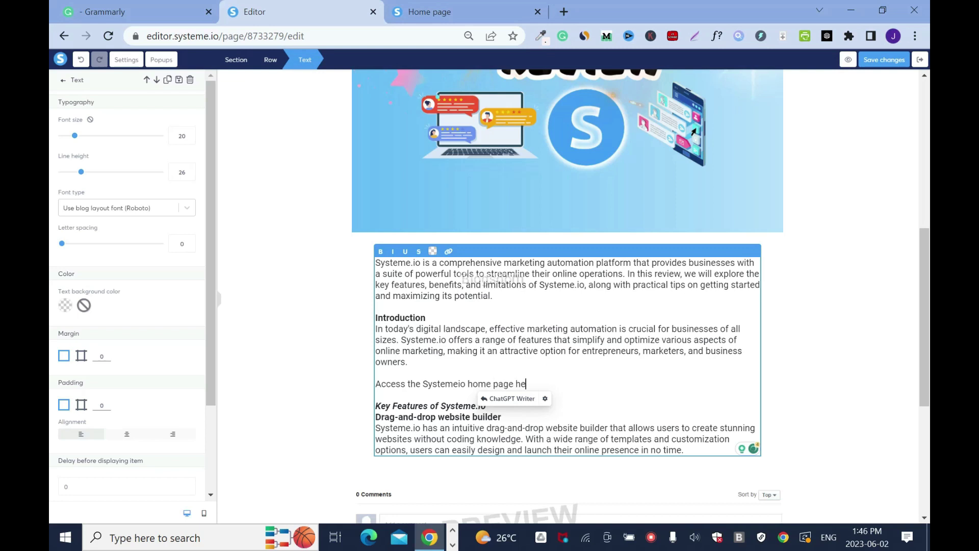
pyautogui.doubleClick(414, 384)
pyautogui.press('BackSpace')
pyautogui.press('BackSpace')
pyautogui.moveTo(452, 383); pyautogui.dragTo(524, 383)
pyautogui.write('now!')
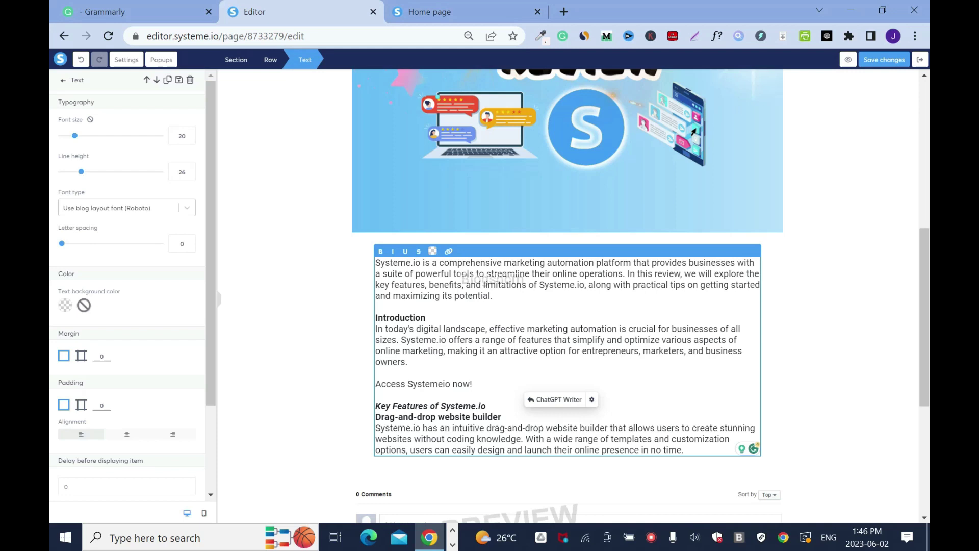
# - Start a link on the "Access Systemeio now!" line and copy the systeme.io affiliate link from the Affiliate dashboard
pyautogui.hotkey('ctrl', 'shift', 'Left')
pyautogui.hotkey('ctrl', 'shift', 'Left')
pyautogui.hotkey('ctrl', 'shift', 'Left')
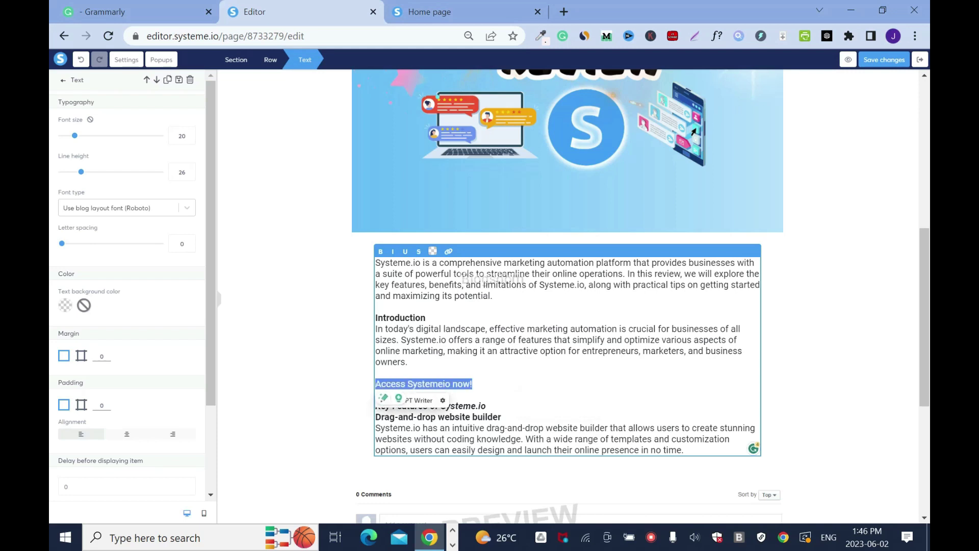
pyautogui.click(450, 252)
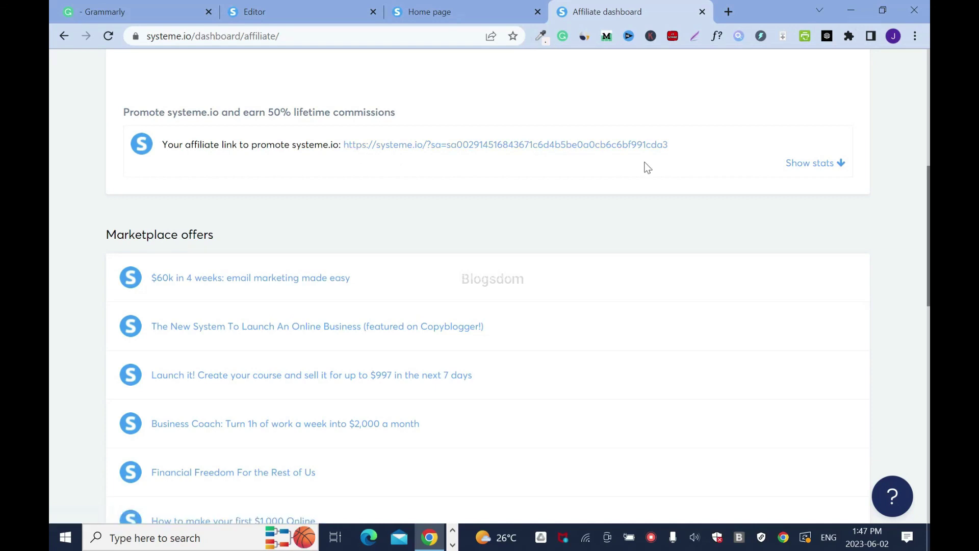
pyautogui.moveTo(674, 146); pyautogui.dragTo(345, 153)
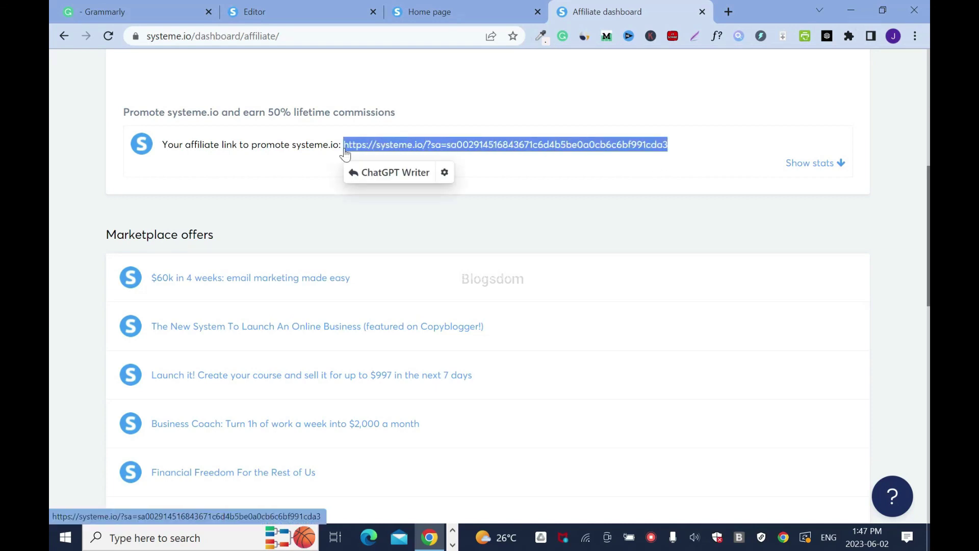
pyautogui.click(513, 144)
pyautogui.hotkey('ctrl', 'w')
pyautogui.rightClick(498, 147)
pyautogui.click(532, 250)
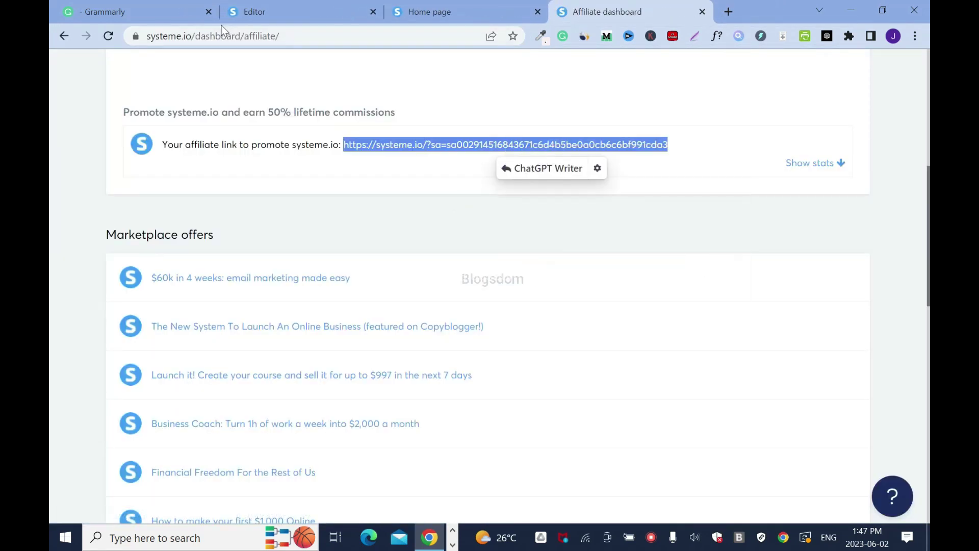
# - Paste the copied affiliate link as the URL of the "Access Systemeio now!" line in the editor and save the link
pyautogui.click(283, 10)
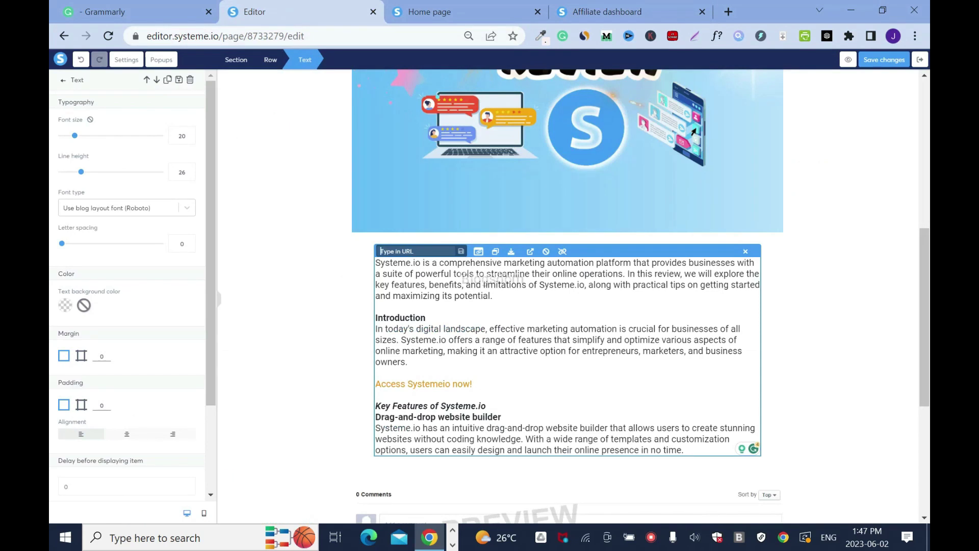
pyautogui.hotkey('ctrl', 'v')
pyautogui.click(462, 251)
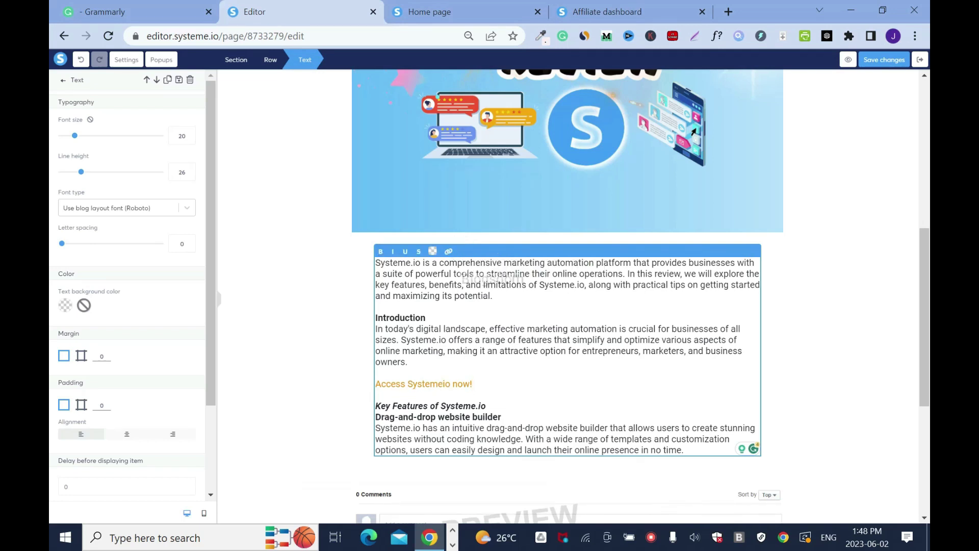
# - Color the "Access Systemeio now!" link with the default blue and make it bold
pyautogui.moveTo(473, 383); pyautogui.dragTo(376, 373)
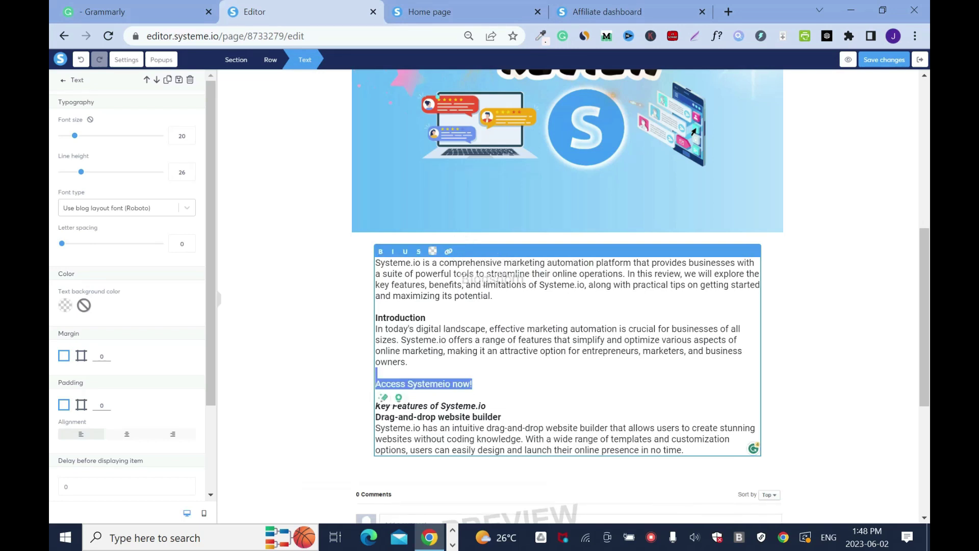
pyautogui.click(433, 252)
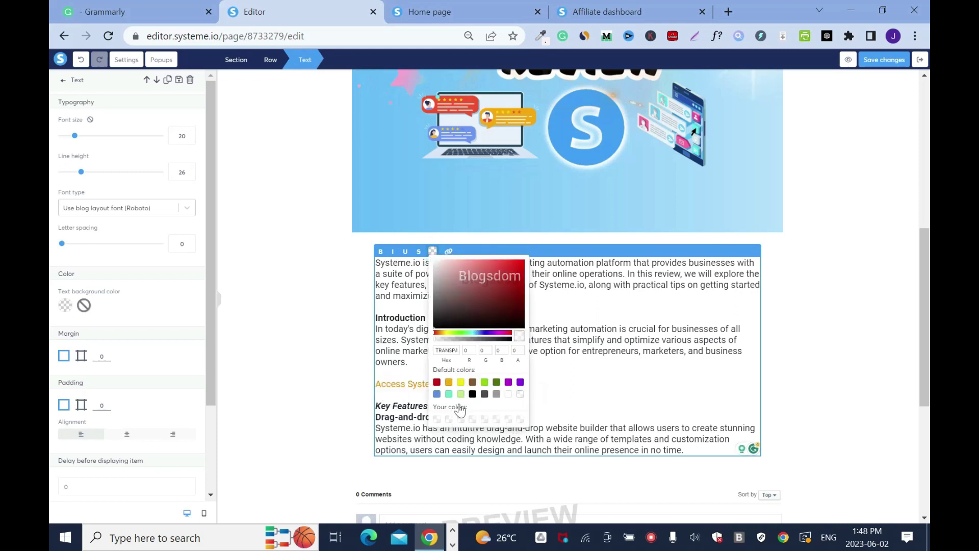
pyautogui.click(436, 394)
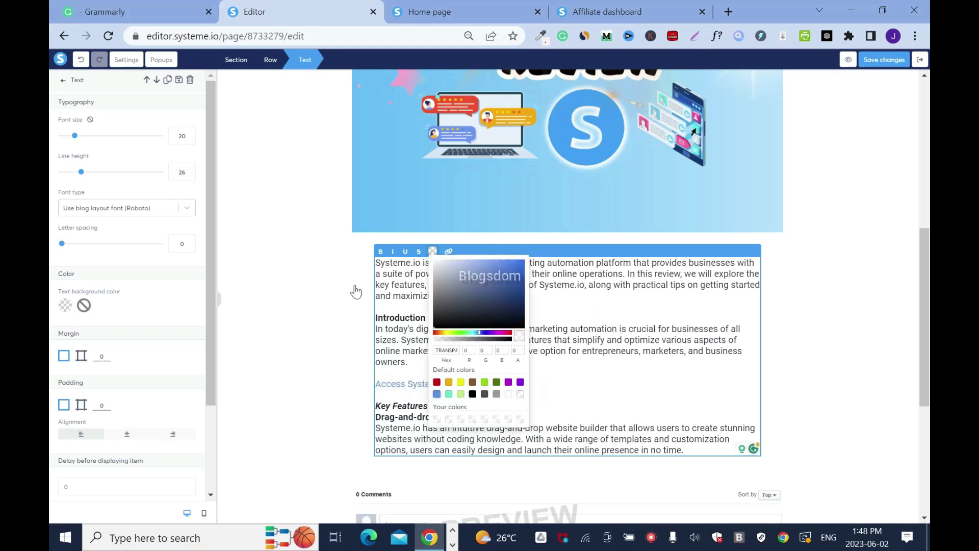
pyautogui.moveTo(512, 383); pyautogui.dragTo(375, 383)
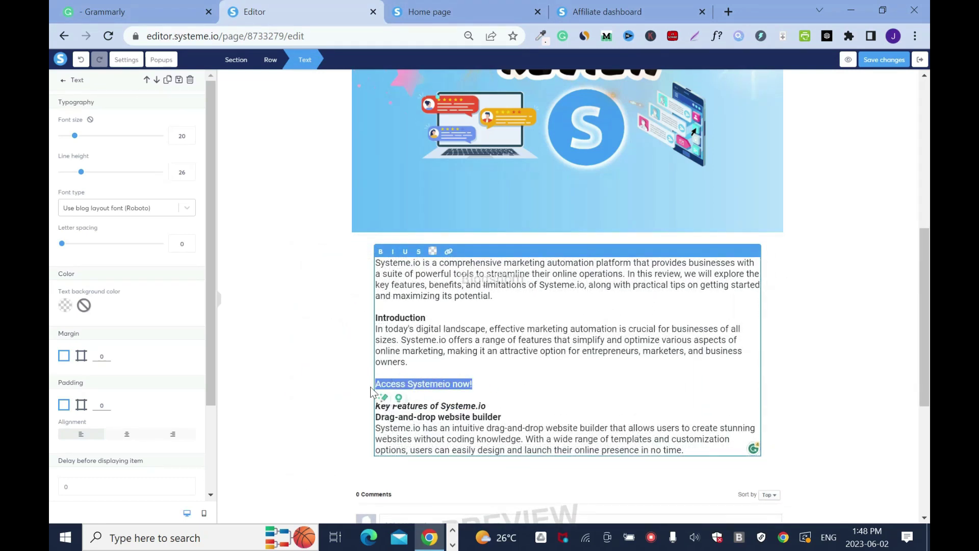
pyautogui.click(381, 252)
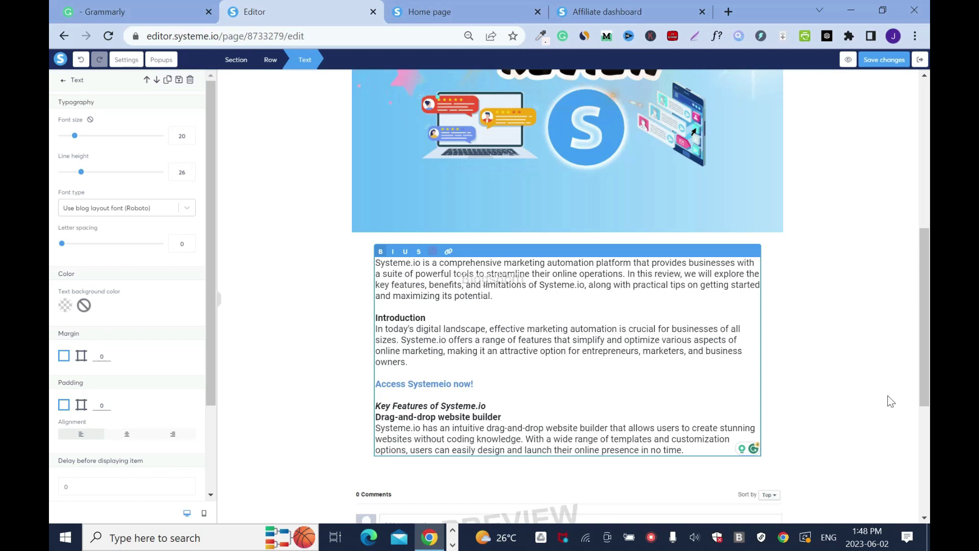
# - Add an Image element below the article text, above the comments section
pyautogui.click(875, 320)
pyautogui.moveTo(927, 318); pyautogui.dragTo(927, 357)
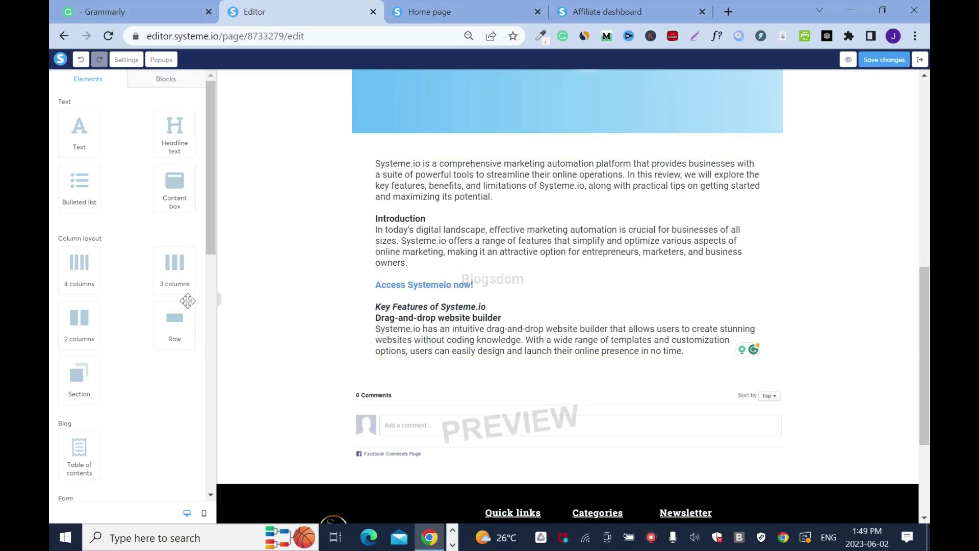
pyautogui.moveTo(208, 230); pyautogui.dragTo(228, 360)
pyautogui.moveTo(73, 330); pyautogui.dragTo(408, 368)
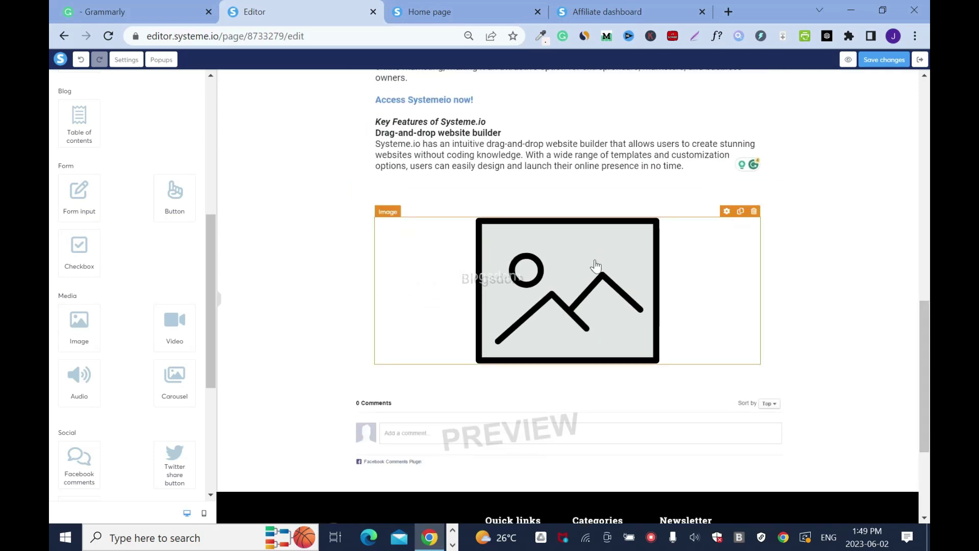
# - Upload CreateFunnels-systemeio.PNG and insert it into the new Image element
pyautogui.click(594, 260)
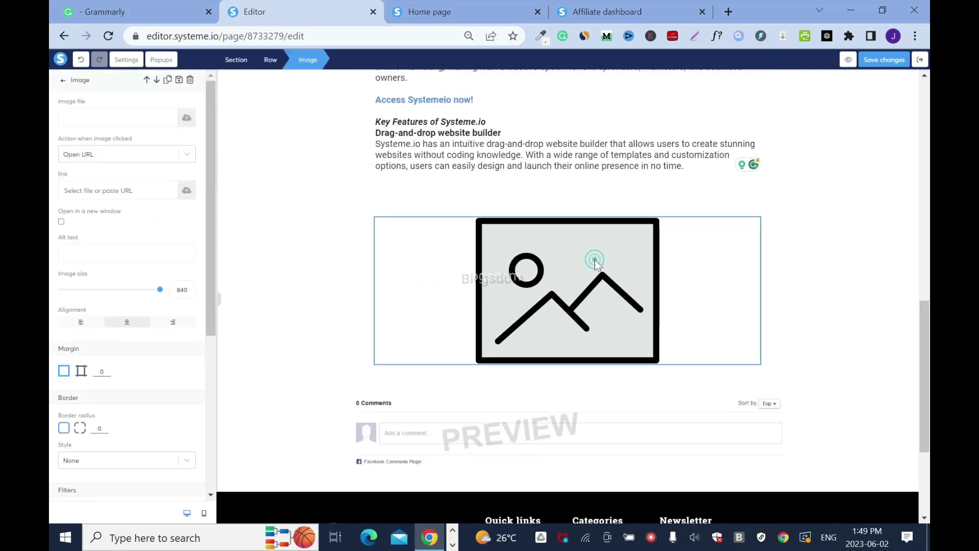
pyautogui.click(189, 122)
pyautogui.click(507, 316)
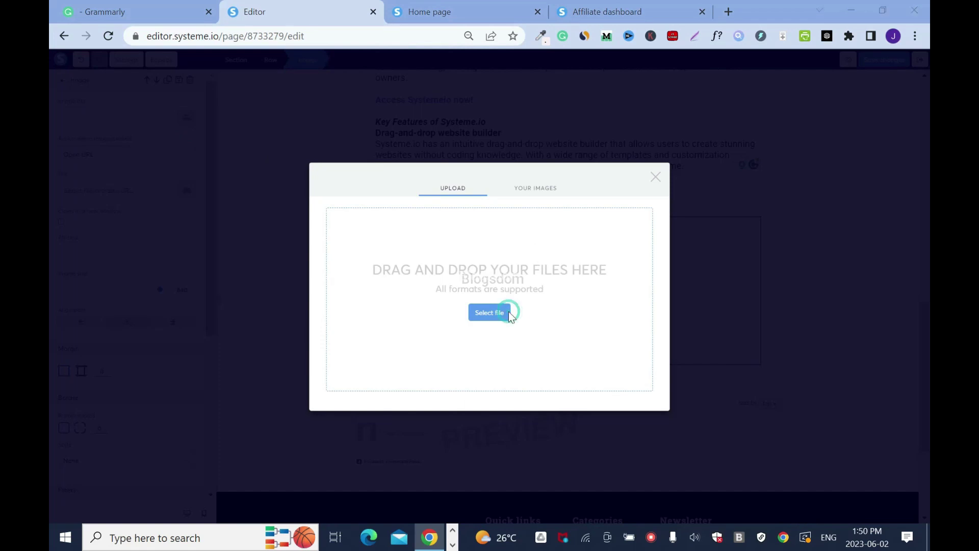
pyautogui.click(727, 217)
pyautogui.click(820, 352)
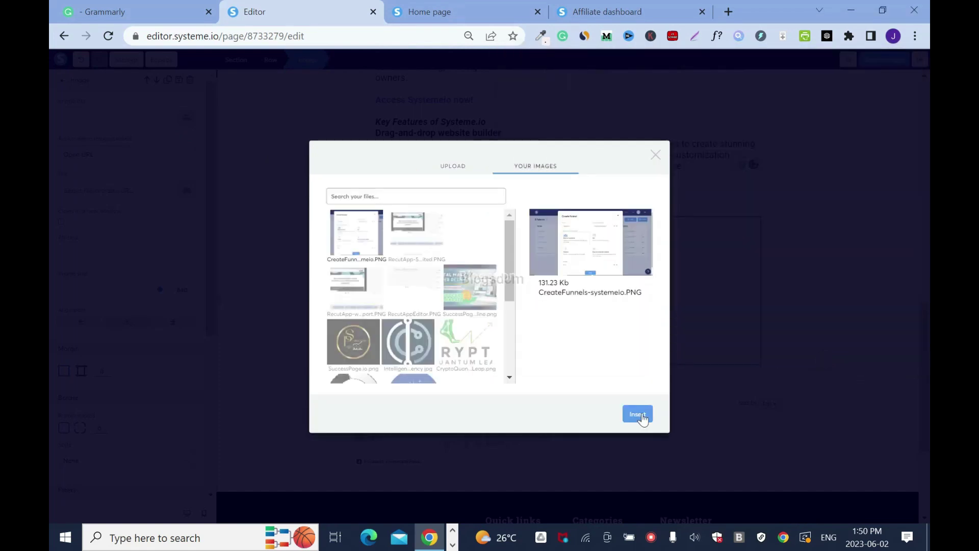
pyautogui.click(640, 414)
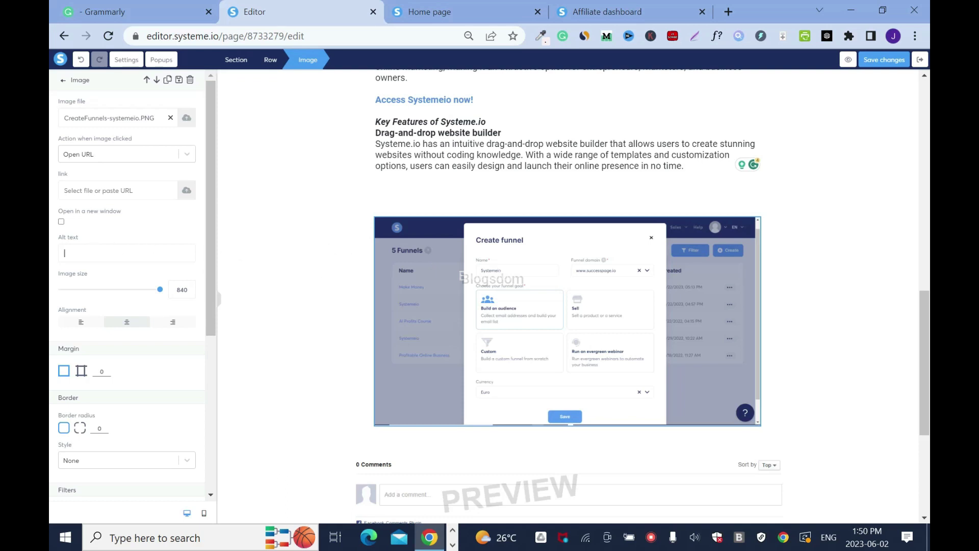
# - Set the funnel image's alt text to "Systeme.io review" and save the page changes
pyautogui.write('Systeme.io review')
pyautogui.click(824, 249)
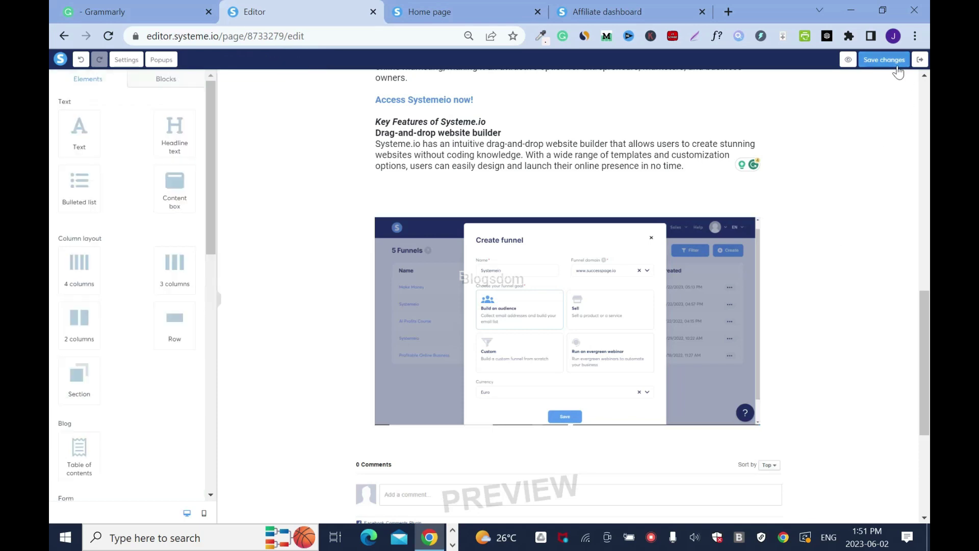
pyautogui.click(883, 68)
pyautogui.click(688, 289)
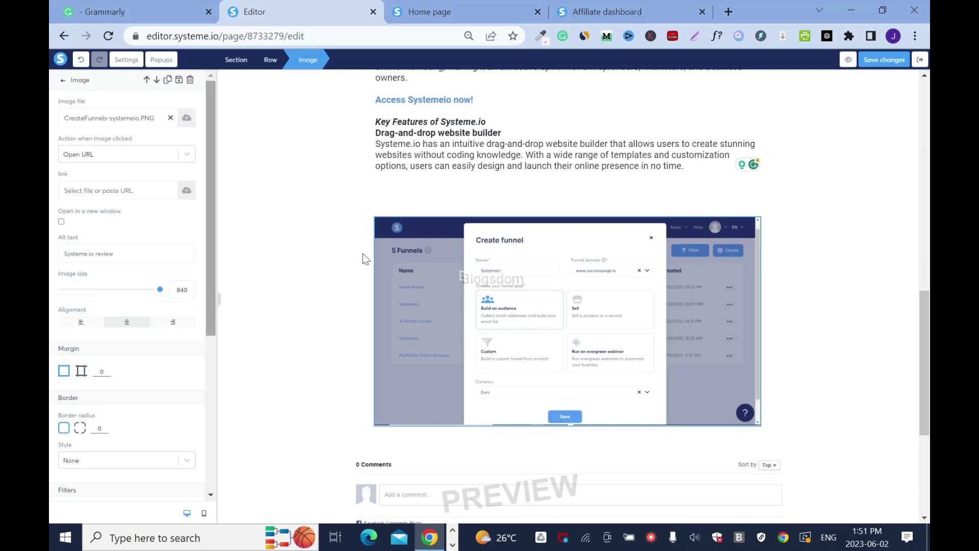
pyautogui.click(867, 240)
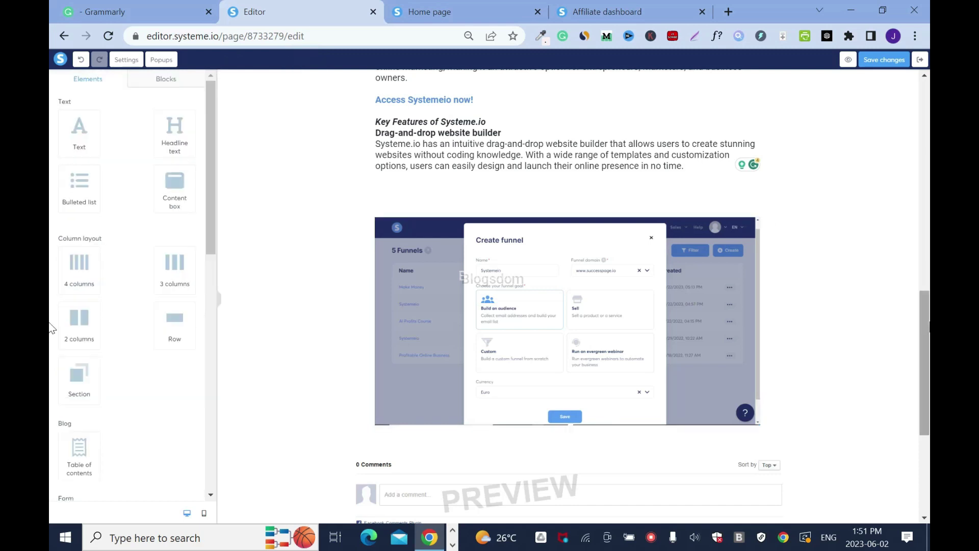
# - Add a Text element below the funnel image and copy the next article part, ending with "Enhanced Customer Engagement and Retention", from Grammarly
pyautogui.moveTo(79, 130); pyautogui.dragTo(426, 444)
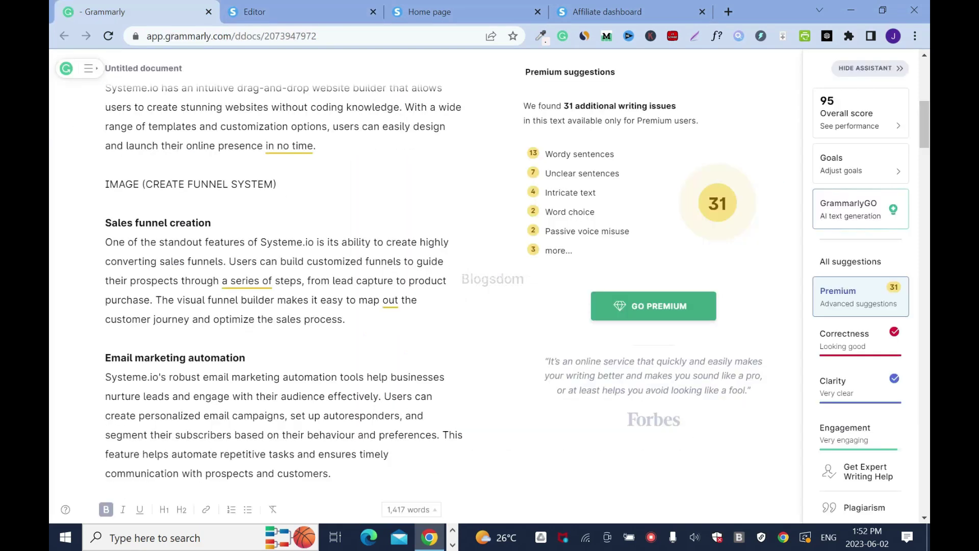
pyautogui.moveTo(106, 222); pyautogui.dragTo(329, 337)
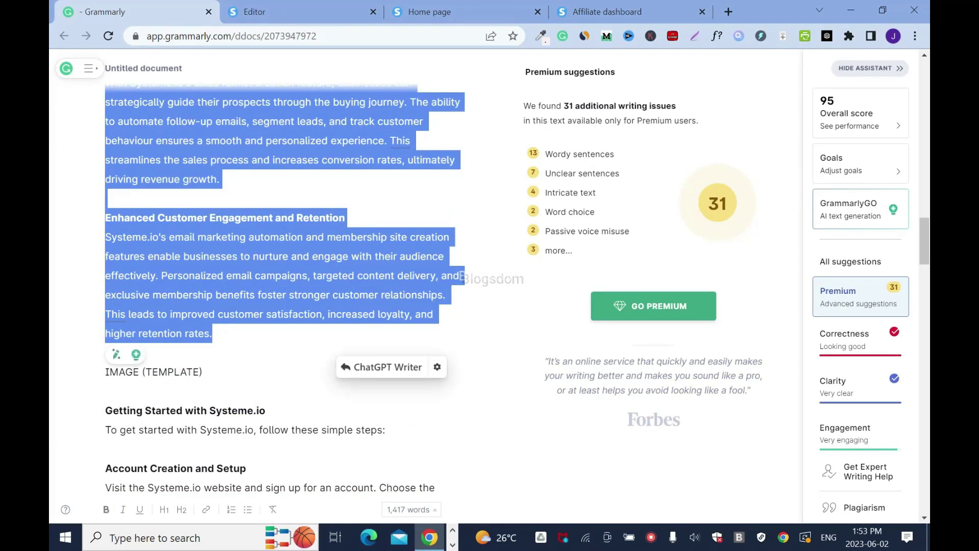
pyautogui.rightClick(277, 277)
pyautogui.click(347, 63)
# - Replace the placeholder text below the funnel image in the Systeme.io editor with the copied article part and left-align it
pyautogui.click(308, 1)
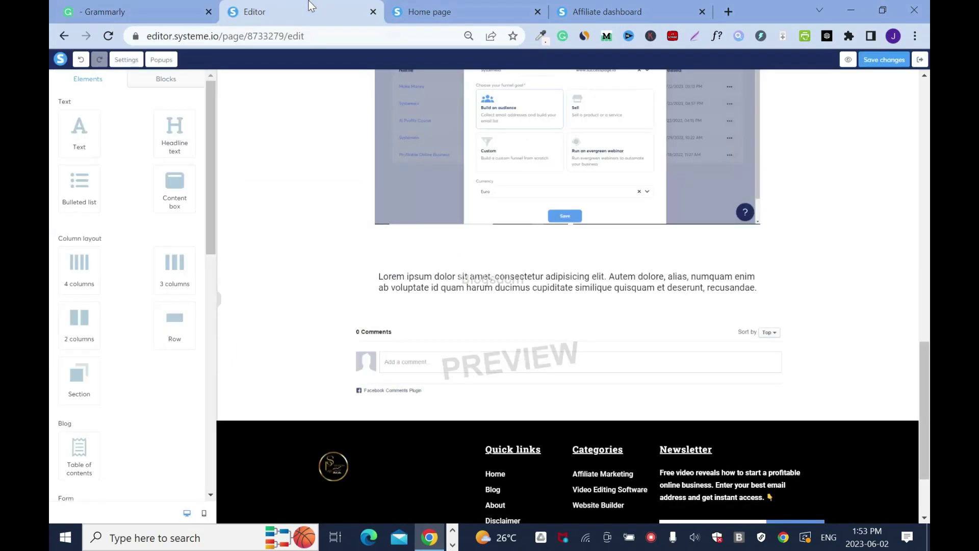
pyautogui.click(554, 306)
pyautogui.tripleClick(549, 287)
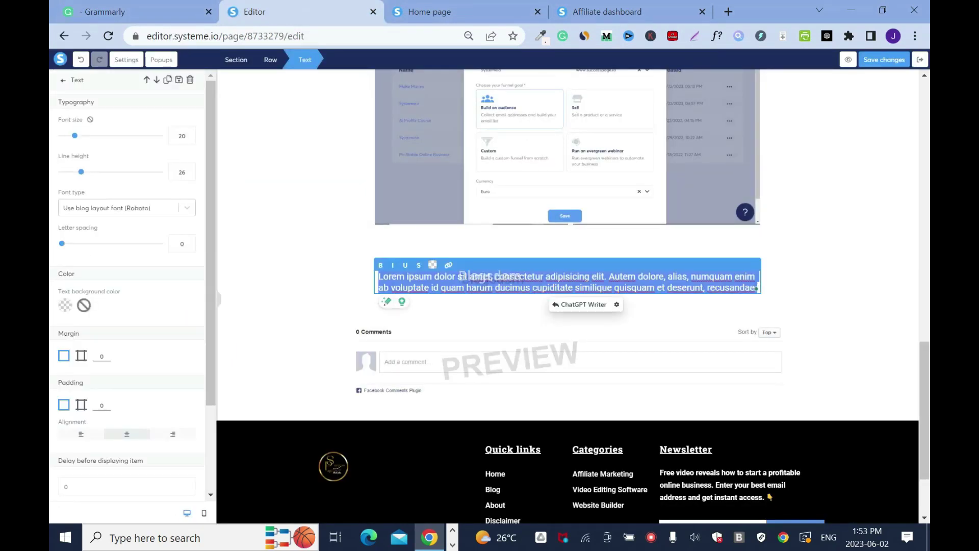
pyautogui.hotkey('ctrl', 'v')
pyautogui.click(589, 364)
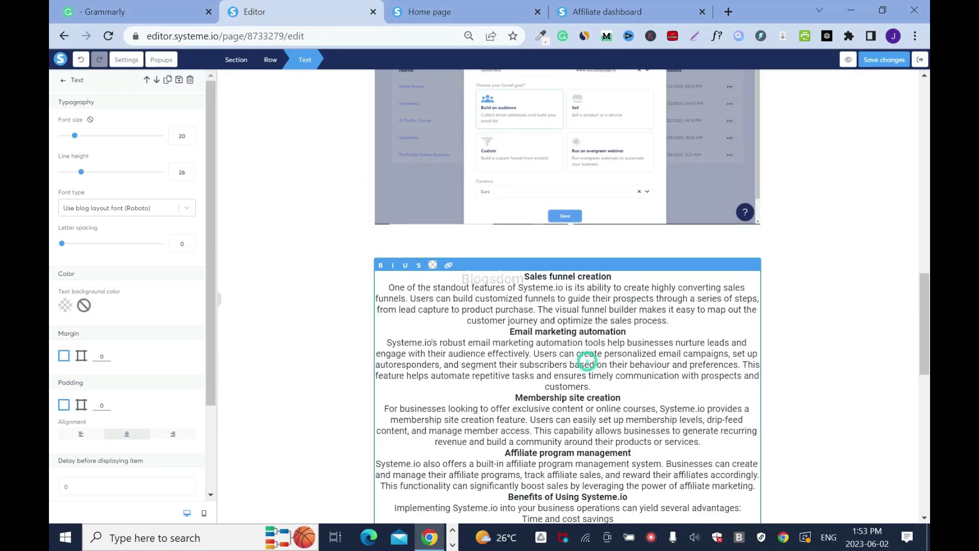
pyautogui.hotkey('ctrl', 'a')
pyautogui.click(81, 434)
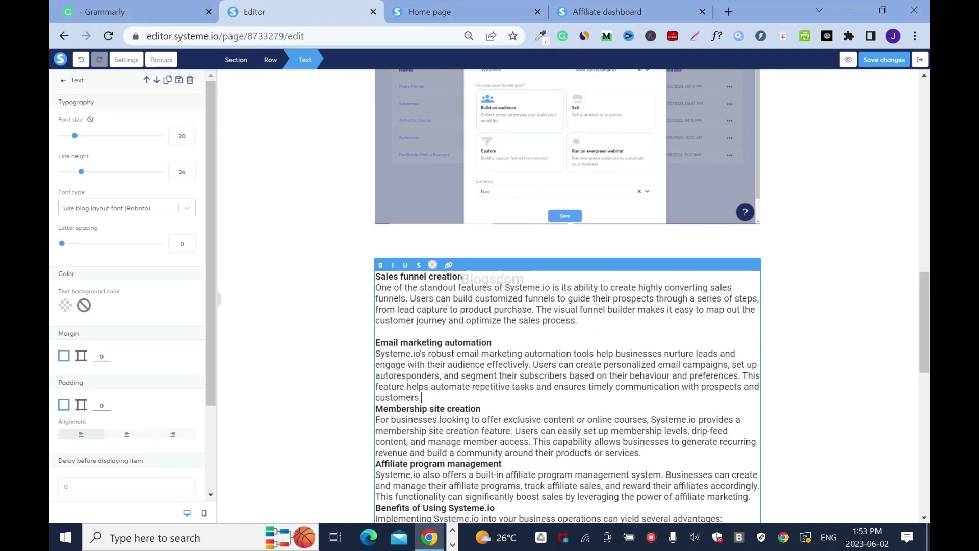
# - Separate the pasted article's sections with blank lines and end the "Centralizing various marketing functions within a single platform" line with a period
pyautogui.press('Return')
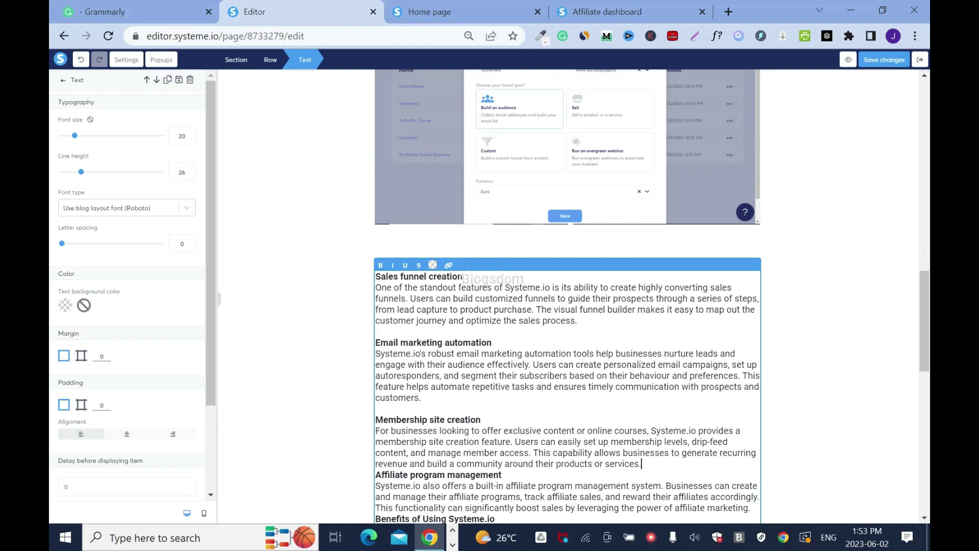
pyautogui.press('Return')
pyautogui.scroll(-7, 509, 184)
pyautogui.click(751, 173)
pyautogui.press('Return')
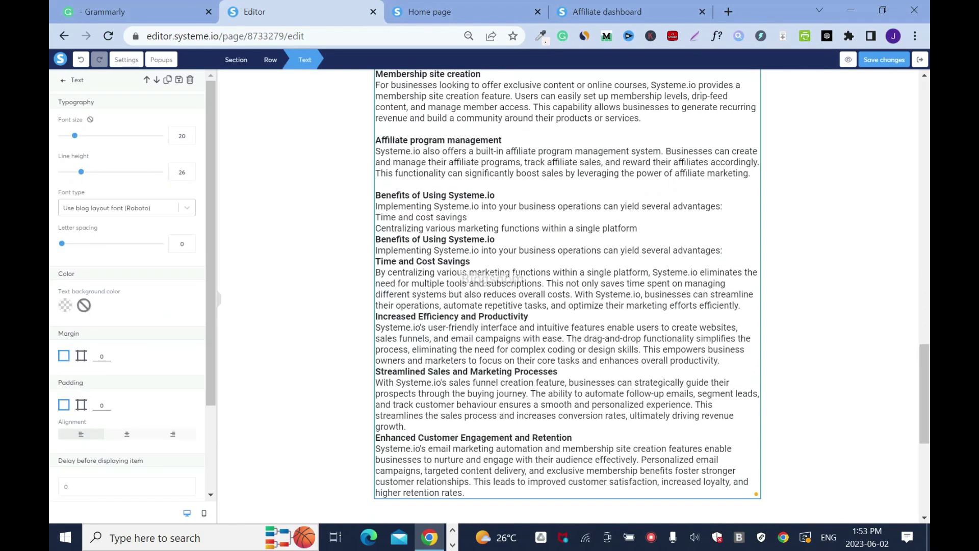
pyautogui.write('.')
pyautogui.press('Return')
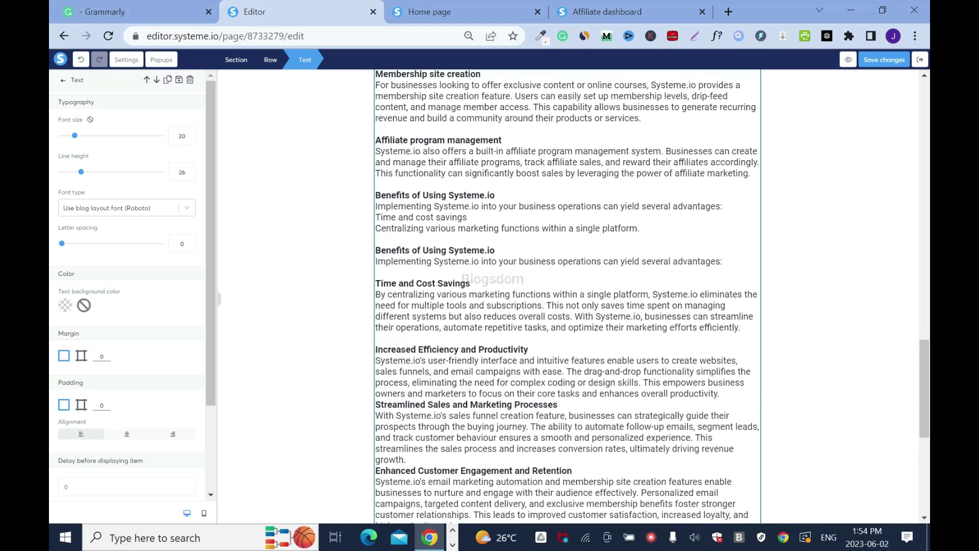
pyautogui.press('Return')
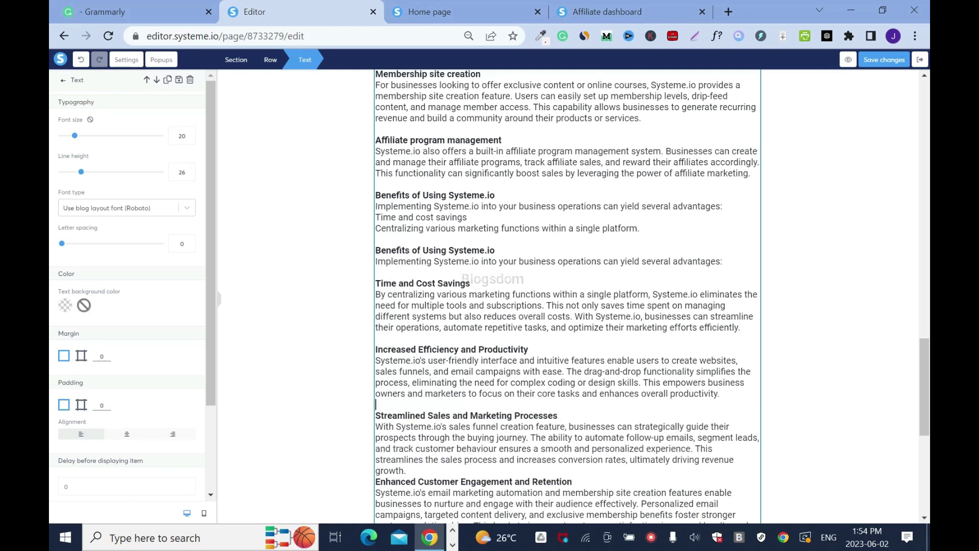
pyautogui.press('Return')
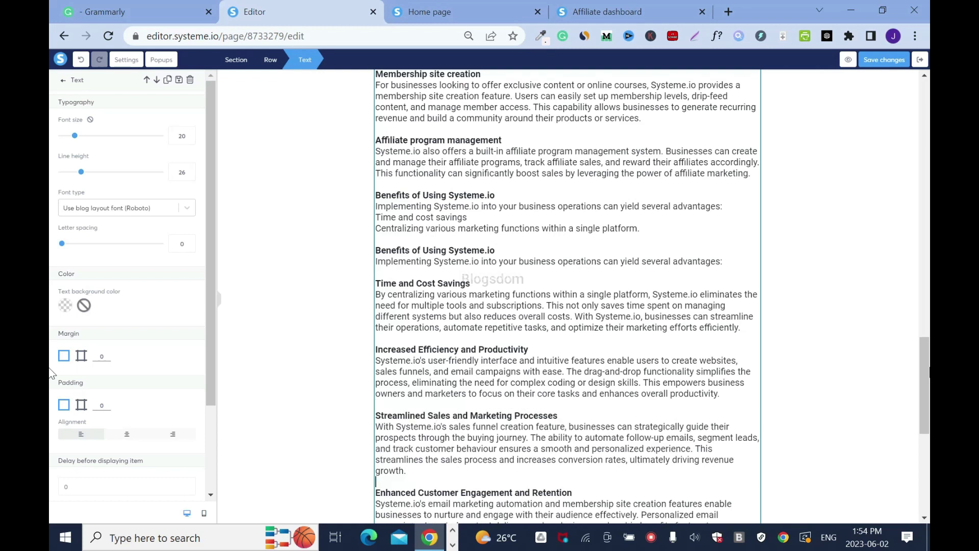
pyautogui.click(929, 468)
pyautogui.moveTo(925, 406); pyautogui.dragTo(930, 445)
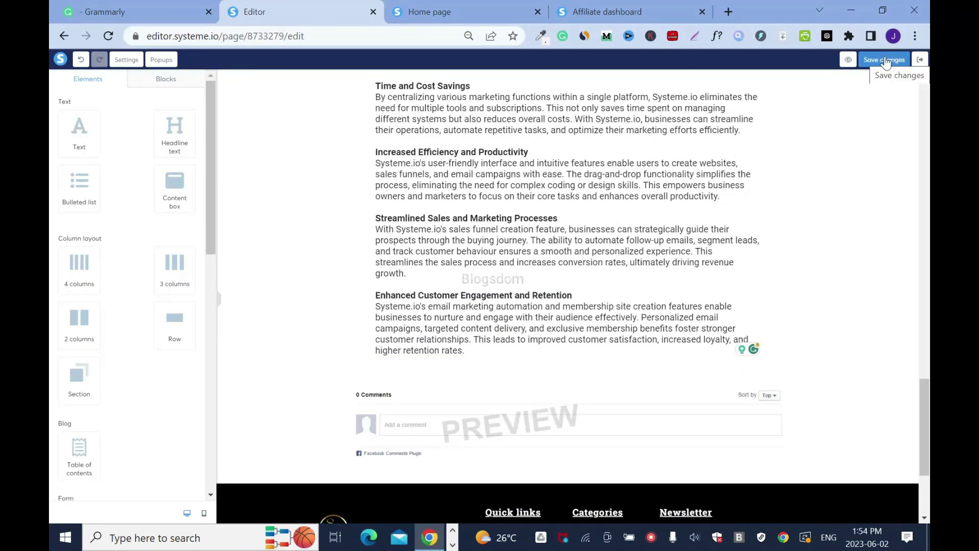
# - Add an Image element below the "Enhanced Customer Engagement and Retention" text, above the comments section
pyautogui.scroll(-5, 197, 285)
pyautogui.scroll(-3, 199, 327)
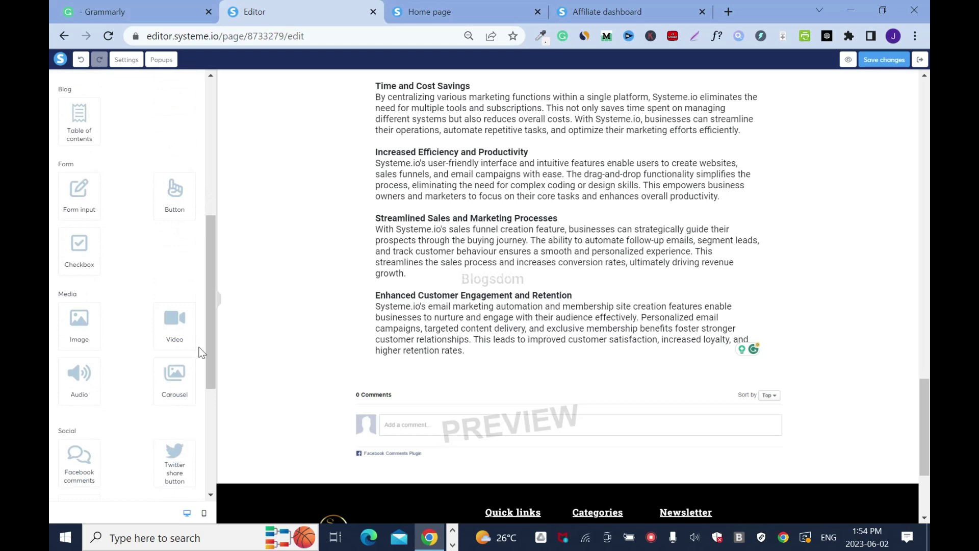
pyautogui.moveTo(81, 325); pyautogui.dragTo(481, 376)
pyautogui.click(626, 294)
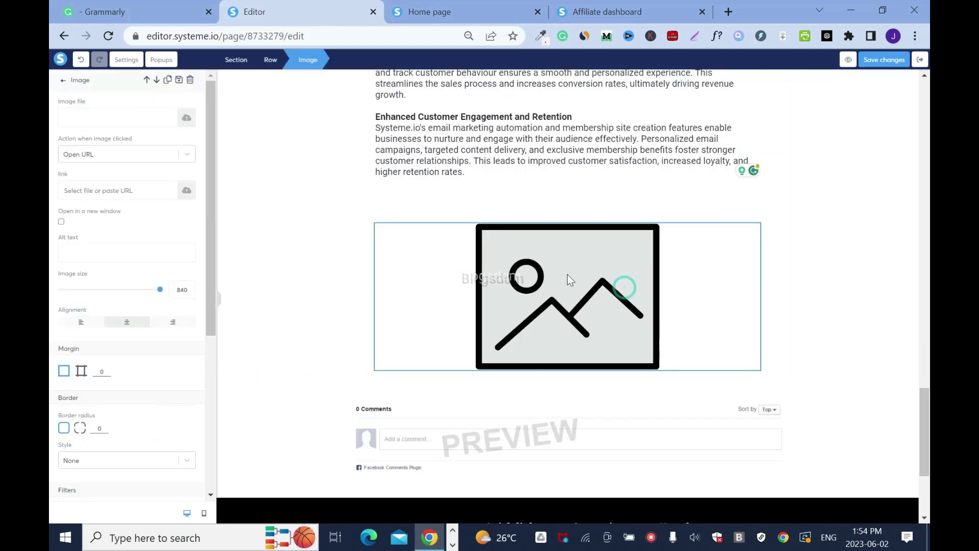
# - Upload the "select template - systemeio" image from Downloads and insert it into the new Image element
pyautogui.click(185, 120)
pyautogui.click(489, 312)
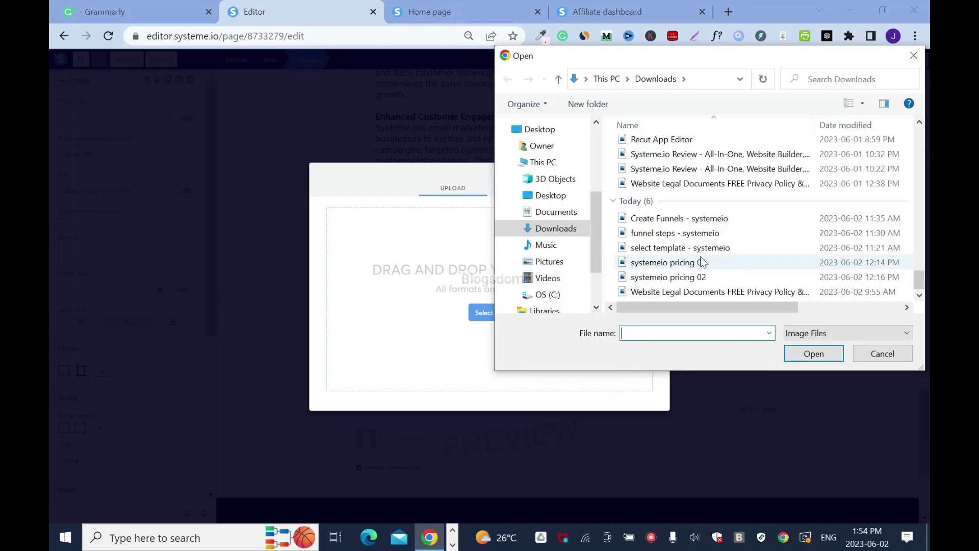
pyautogui.click(704, 248)
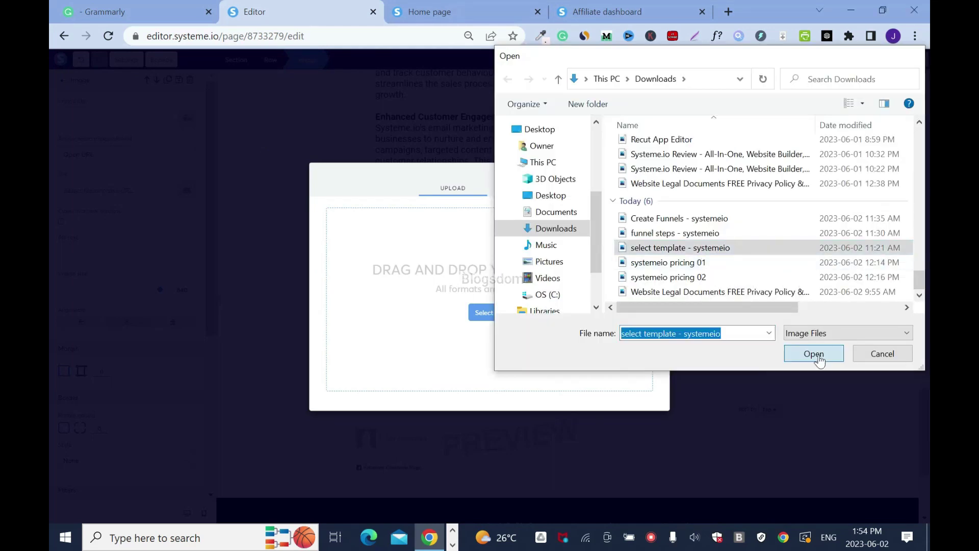
pyautogui.click(814, 353)
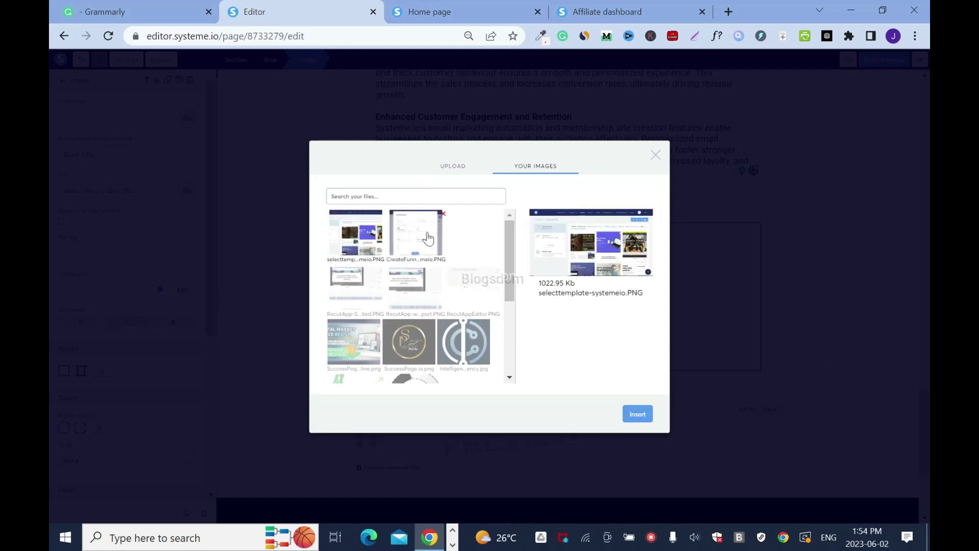
pyautogui.click(638, 414)
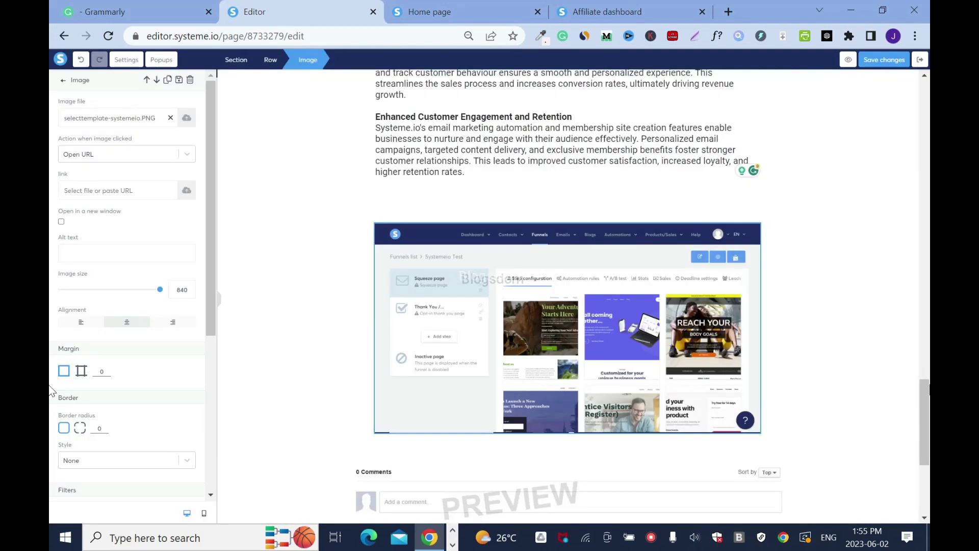
# - Set the template image's alt text to "Systeme.io review - systeme.io template" and save the page changes
pyautogui.click(98, 257)
pyautogui.write('Sys')
pyautogui.click(870, 185)
pyautogui.click(658, 293)
pyautogui.moveTo(161, 289)
pyautogui.mouseDown()
pyautogui.moveTo(146, 292)
pyautogui.moveTo(160, 289)
pyautogui.mouseUp()
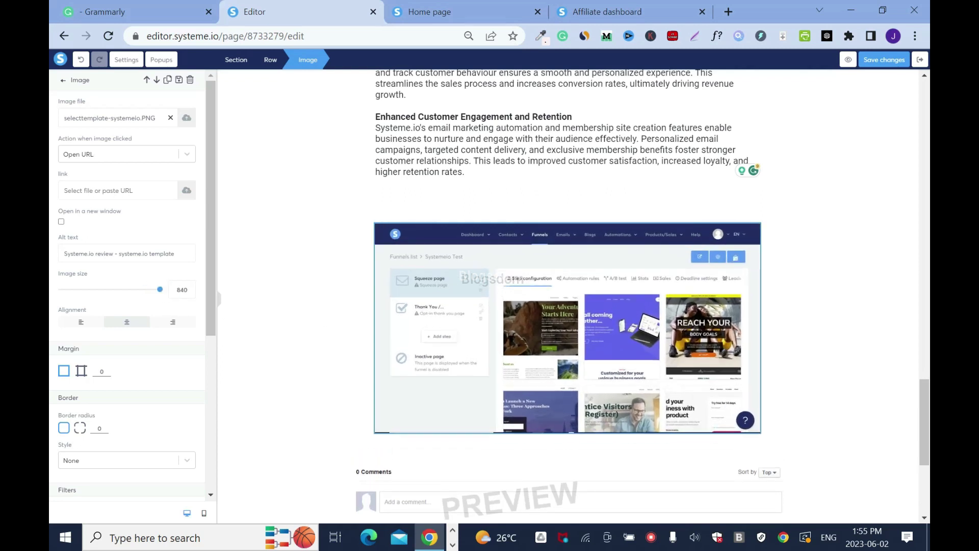
pyautogui.click(830, 313)
pyautogui.click(877, 61)
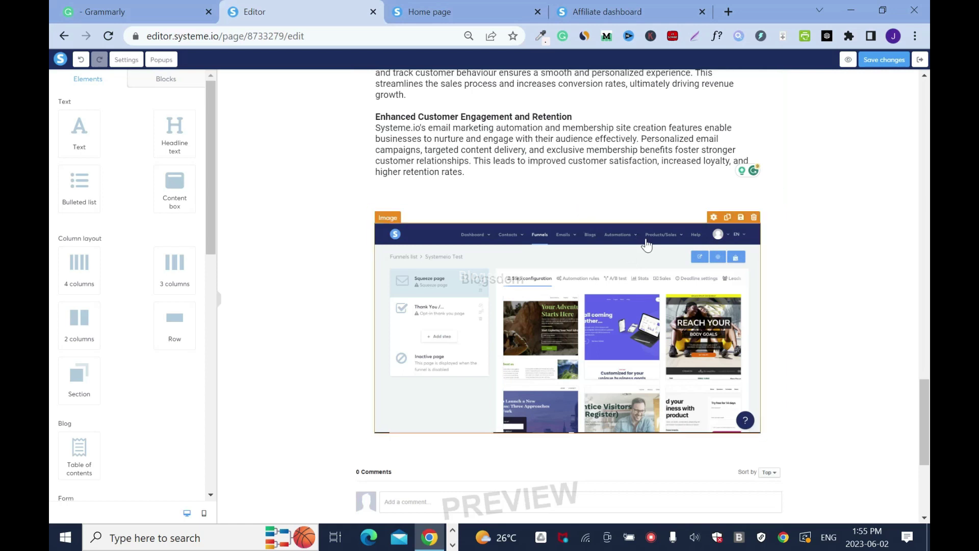
# - Try out different margin values on the template image
pyautogui.click(714, 221)
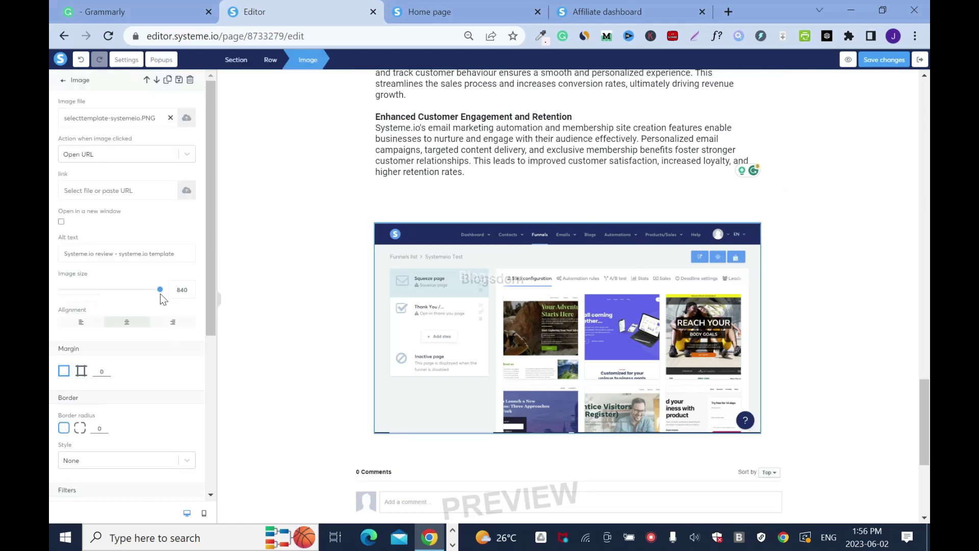
pyautogui.scroll(-2, 209, 251)
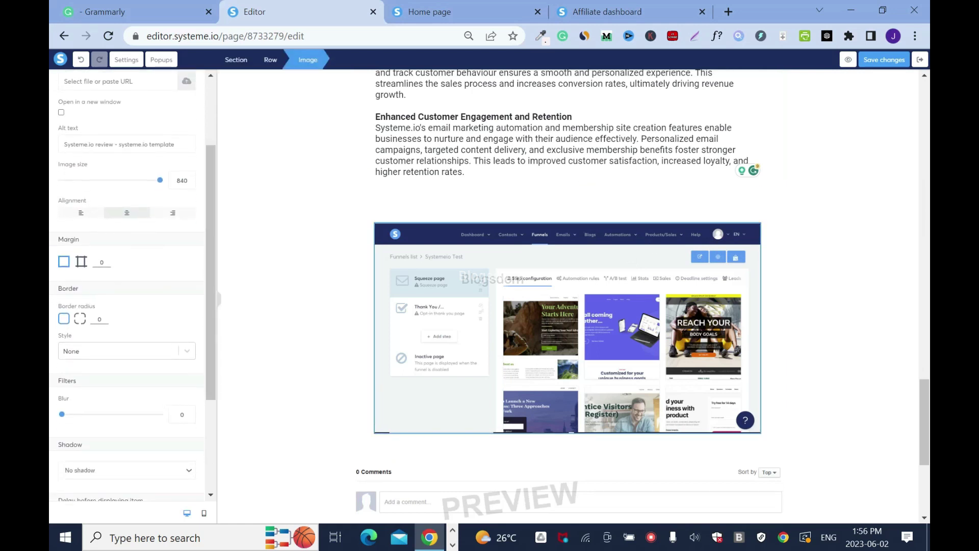
pyautogui.click(82, 261)
pyautogui.click(106, 259)
pyautogui.click(105, 259)
pyautogui.click(106, 264)
pyautogui.click(106, 264)
pyautogui.click(106, 264)
pyautogui.click(106, 264)
pyautogui.click(106, 264)
pyautogui.click(107, 264)
pyautogui.click(108, 265)
pyautogui.click(107, 264)
pyautogui.click(108, 265)
pyautogui.click(108, 265)
pyautogui.click(107, 260)
pyautogui.click(107, 260)
pyautogui.click(106, 260)
pyautogui.click(107, 260)
pyautogui.click(107, 260)
pyautogui.click(107, 260)
pyautogui.click(106, 260)
pyautogui.click(106, 260)
pyautogui.click(107, 261)
pyautogui.click(107, 261)
pyautogui.click(107, 261)
pyautogui.click(107, 261)
pyautogui.click(886, 228)
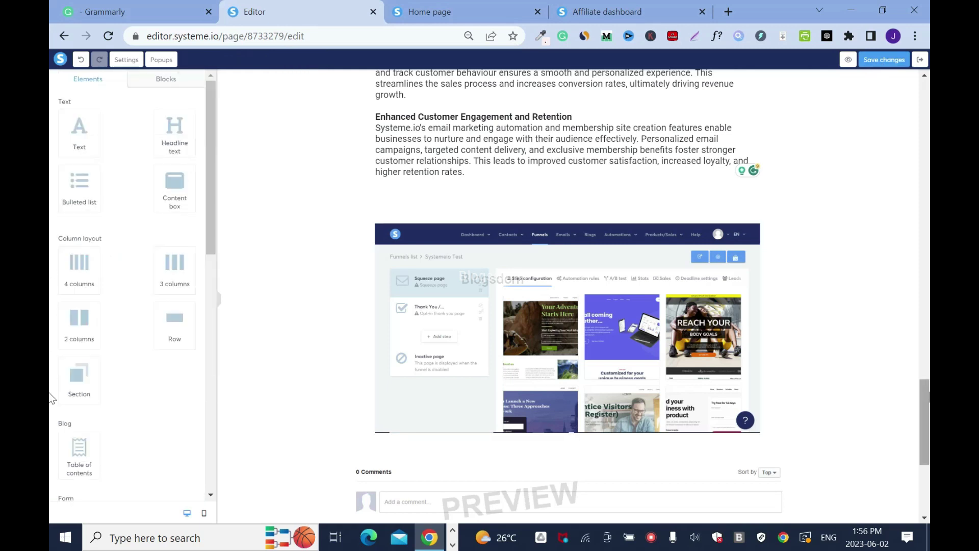
# - Add a Text element below the template image and select its placeholder text for replacement
pyautogui.moveTo(930, 403)
pyautogui.mouseDown()
pyautogui.moveTo(930, 359)
pyautogui.moveTo(929, 408)
pyautogui.mouseUp()
pyautogui.moveTo(72, 137); pyautogui.dragTo(403, 430)
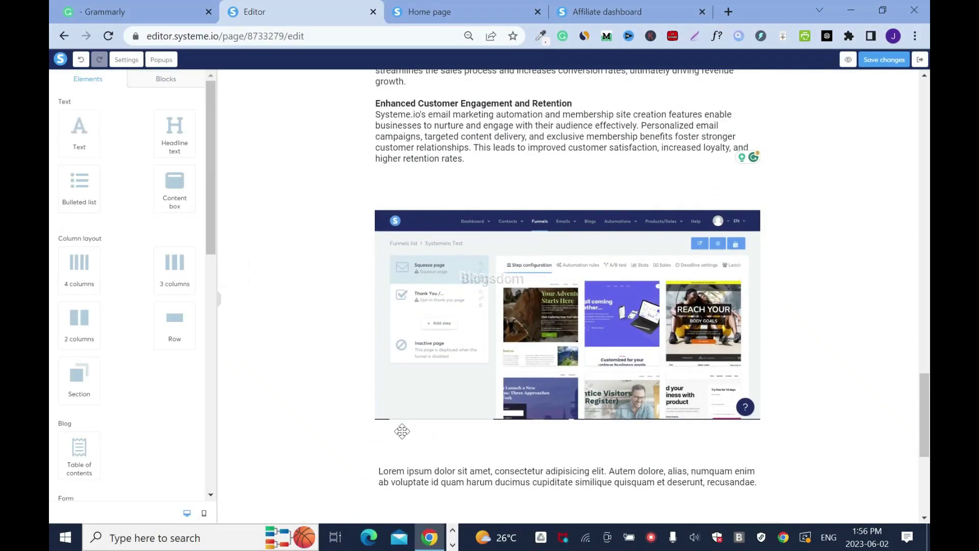
pyautogui.moveTo(929, 385); pyautogui.dragTo(929, 428)
pyautogui.click(614, 258)
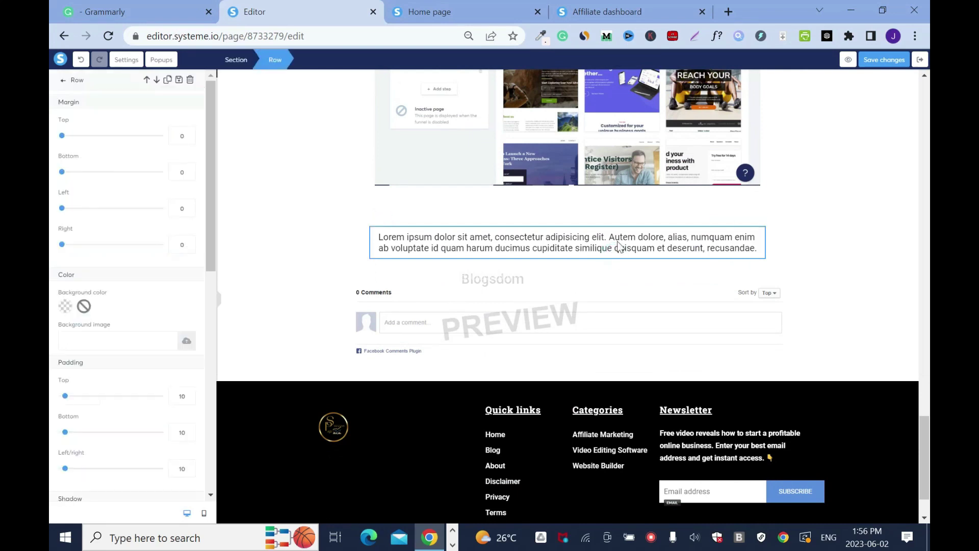
pyautogui.tripleClick(616, 240)
# - Copy the article part from "Getting Started with Systeme.io" through the end of the pricing plans from the Grammarly document
pyautogui.click(114, 6)
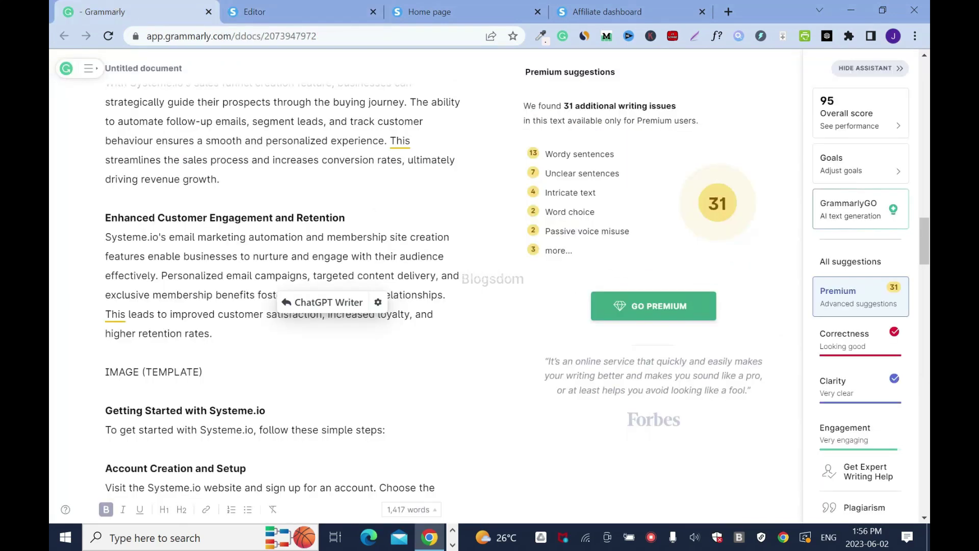
pyautogui.scroll(-4, 283, 286)
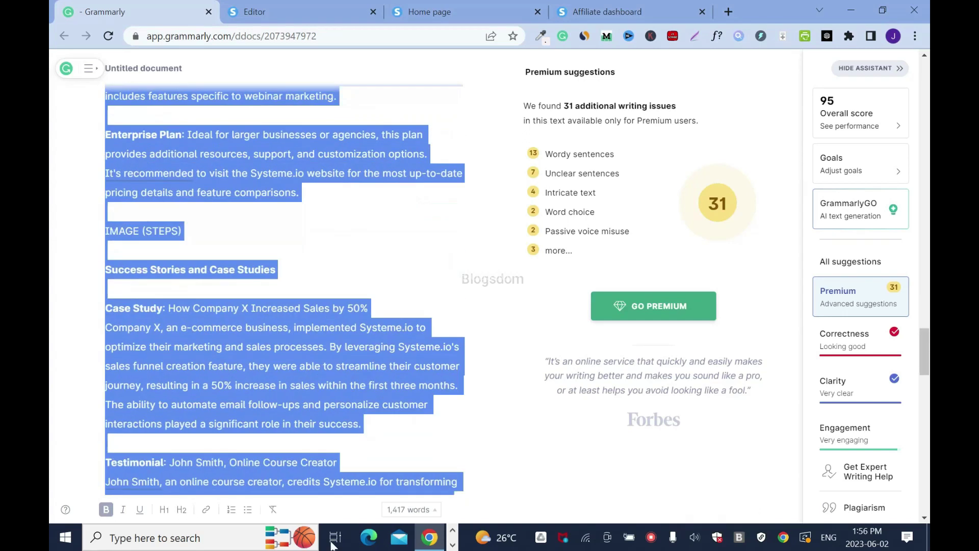
pyautogui.moveTo(335, 537); pyautogui.dragTo(299, 235)
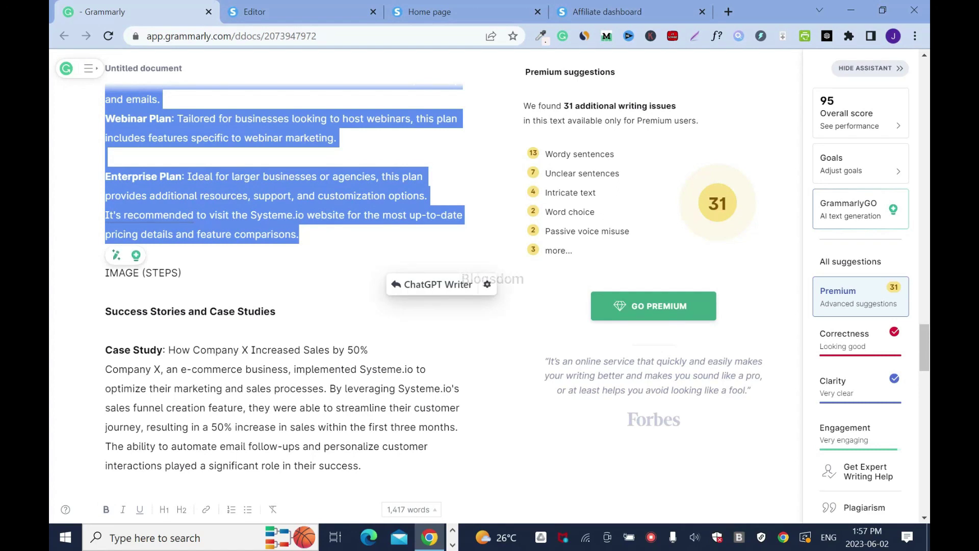
pyautogui.rightClick(251, 202)
pyautogui.click(275, 249)
# - Paste the copied part over the placeholder below the template image in the Systeme.io editor and left-align it
pyautogui.click(320, 3)
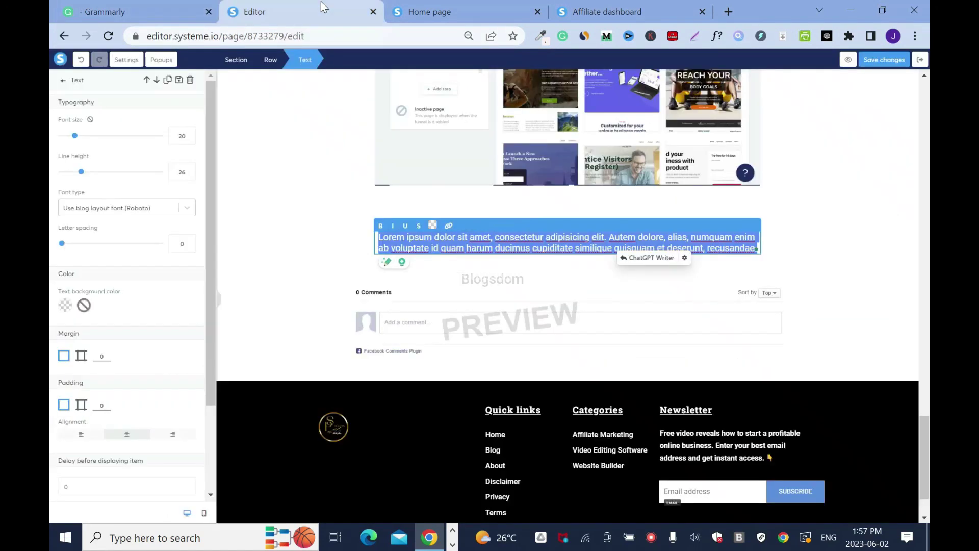
pyautogui.hotkey('ctrl', 'v')
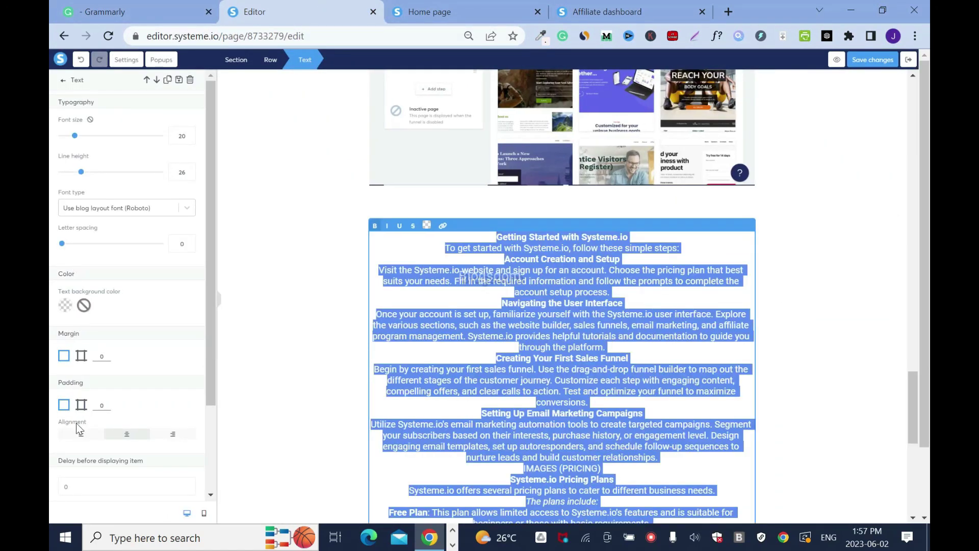
pyautogui.click(79, 432)
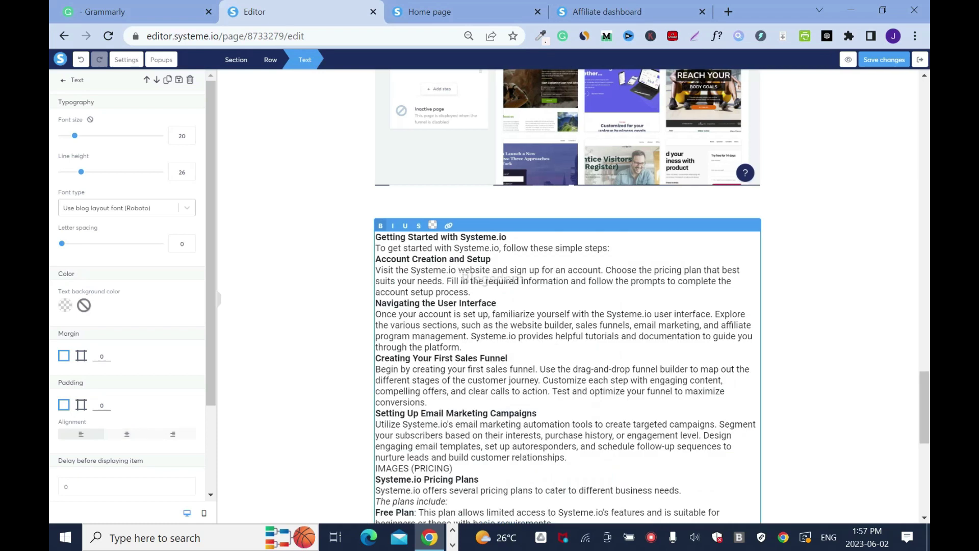
# - Insert blank lines between the Getting Started sections, from the introduction through "Setting Up Email Marketing Campaigns" and the "IMAGES (PRICING)" line
pyautogui.click(623, 251)
pyautogui.press('Return')
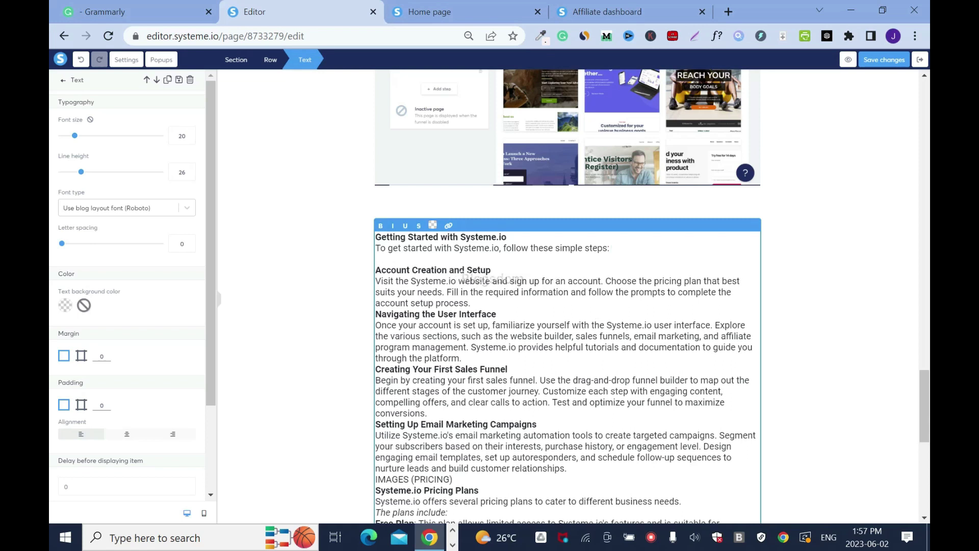
pyautogui.click(514, 301)
pyautogui.press('Return')
pyautogui.click(462, 369)
pyautogui.press('Return')
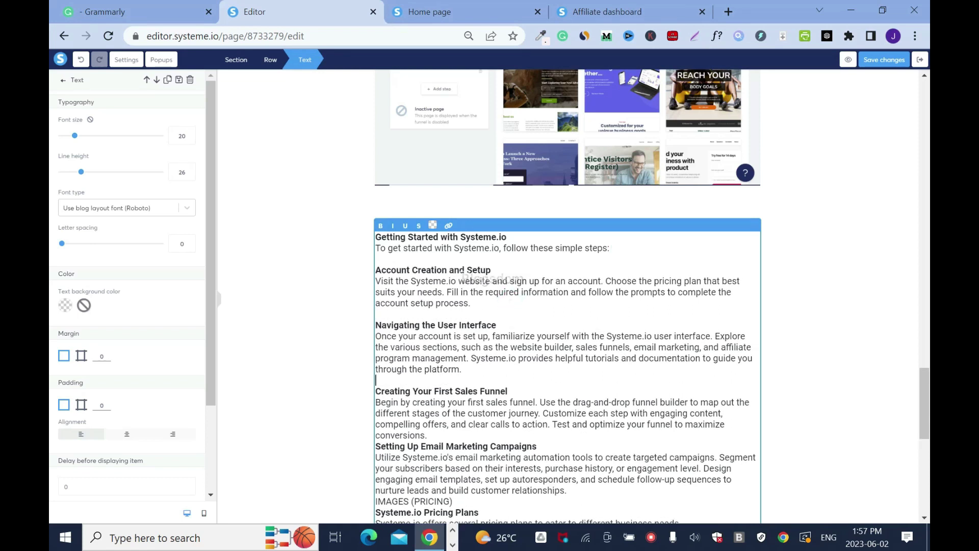
pyautogui.press('Return')
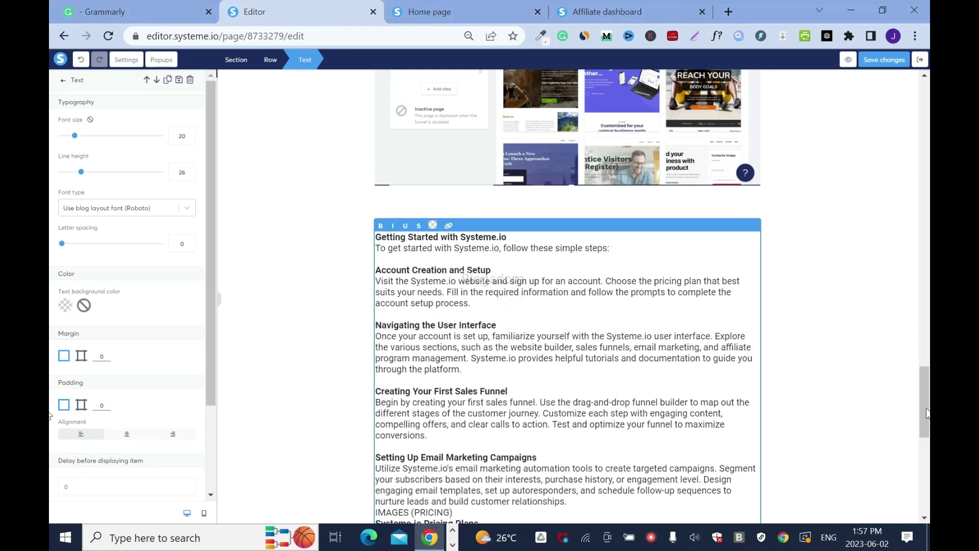
pyautogui.scroll(-4, 592, 334)
pyautogui.click(584, 312)
pyautogui.press('Return')
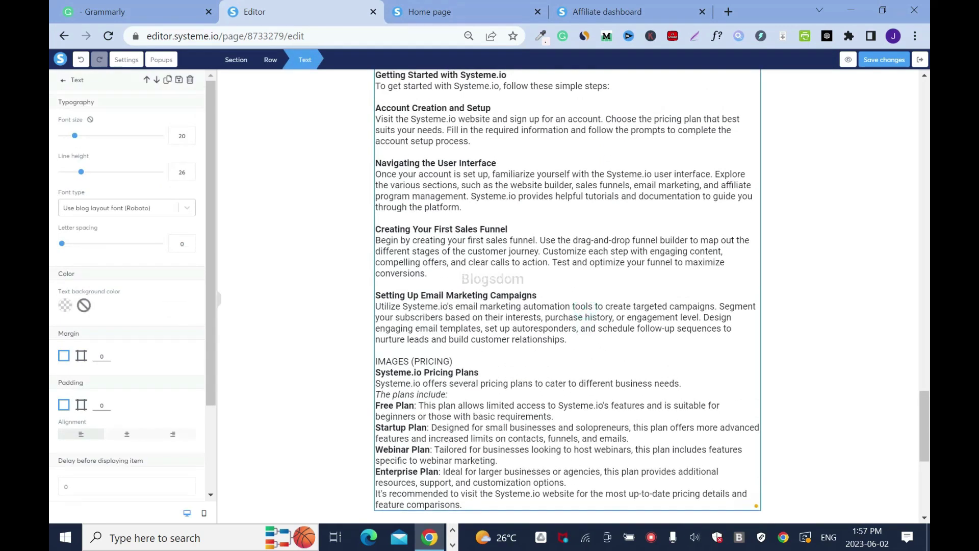
# - Insert blank lines after the pricing introduction and between the Free, Startup, Webinar and Enterprise plan descriptions
pyautogui.click(682, 383)
pyautogui.press('Return')
pyautogui.click(554, 427)
pyautogui.press('Return')
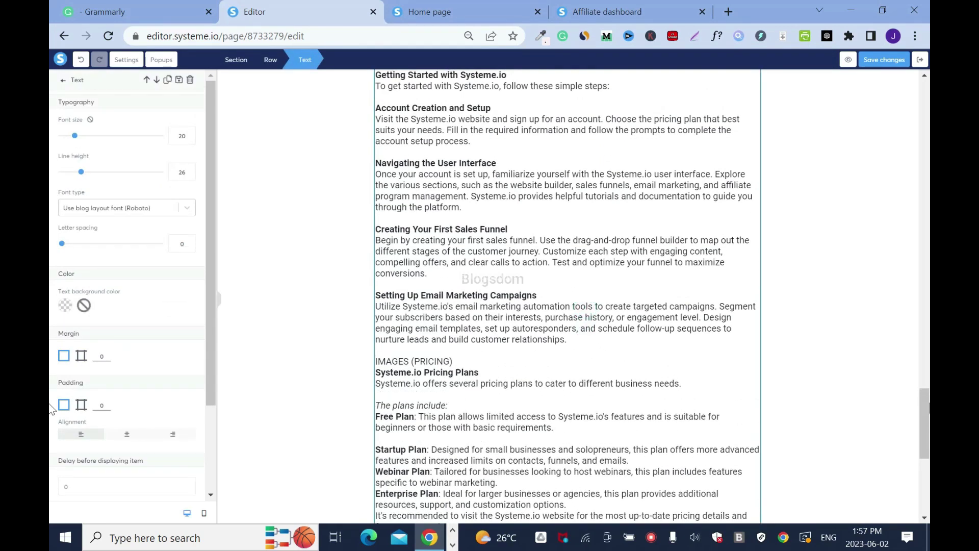
pyautogui.scroll(-2, 561, 306)
pyautogui.scroll(2, 561, 306)
pyautogui.click(629, 452)
pyautogui.press('Return')
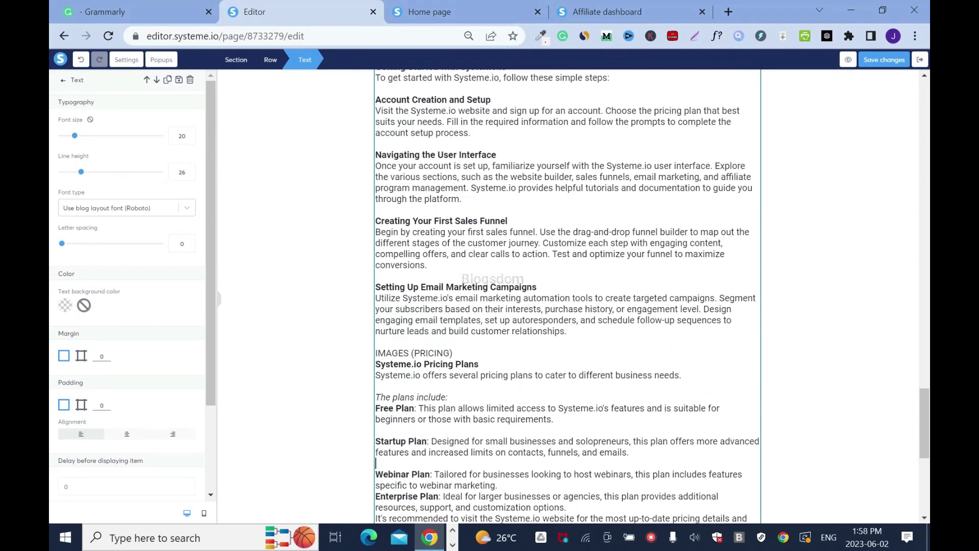
pyautogui.click(497, 485)
pyautogui.press('Return')
pyautogui.moveTo(928, 417)
pyautogui.mouseDown()
pyautogui.moveTo(928, 437)
pyautogui.moveTo(924, 410)
pyautogui.mouseUp()
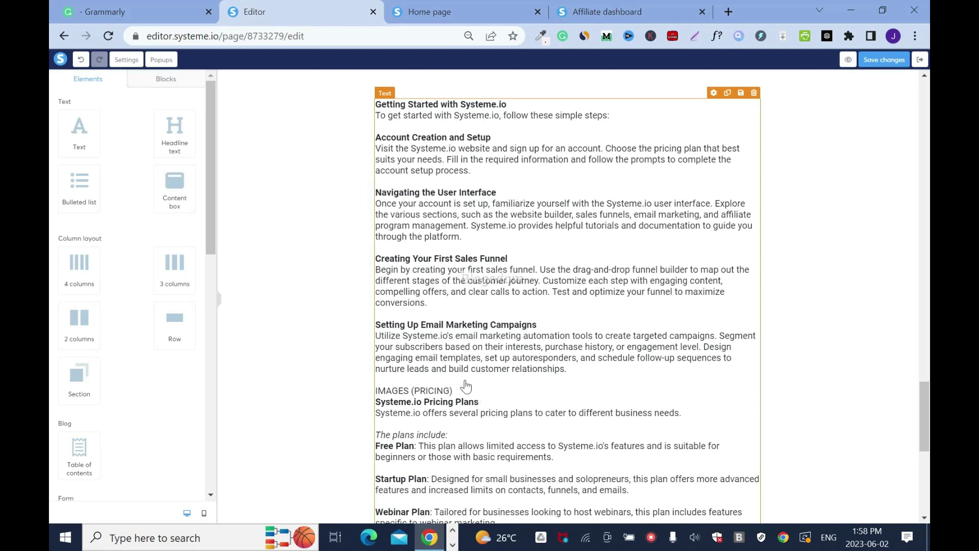
# - Delete the text from the "IMAGES (PRICING)" line through the end of the pricing plans in the article's last text block
pyautogui.scroll(-2, 925, 429)
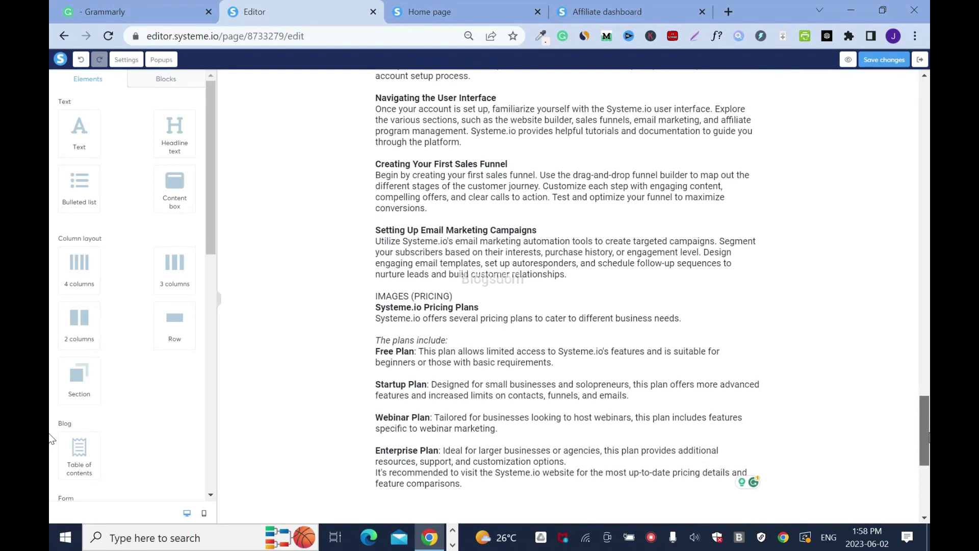
pyautogui.doubleClick(526, 395)
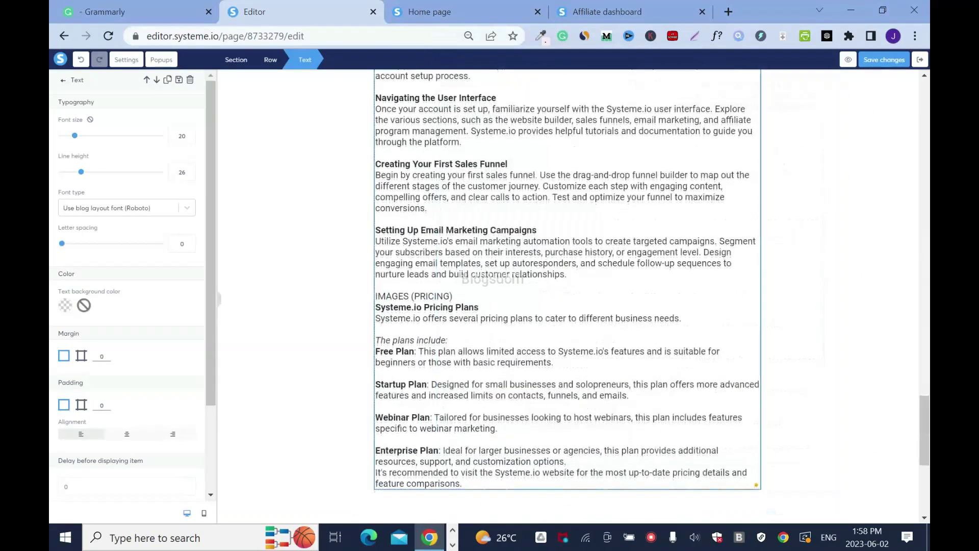
pyautogui.moveTo(375, 295); pyautogui.dragTo(589, 487)
pyautogui.press('BackSpace')
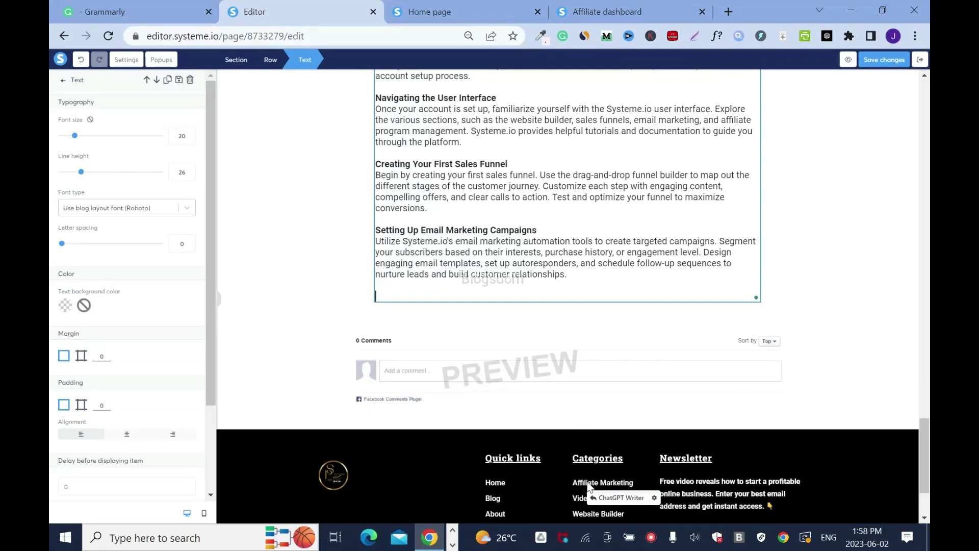
pyautogui.click(588, 484)
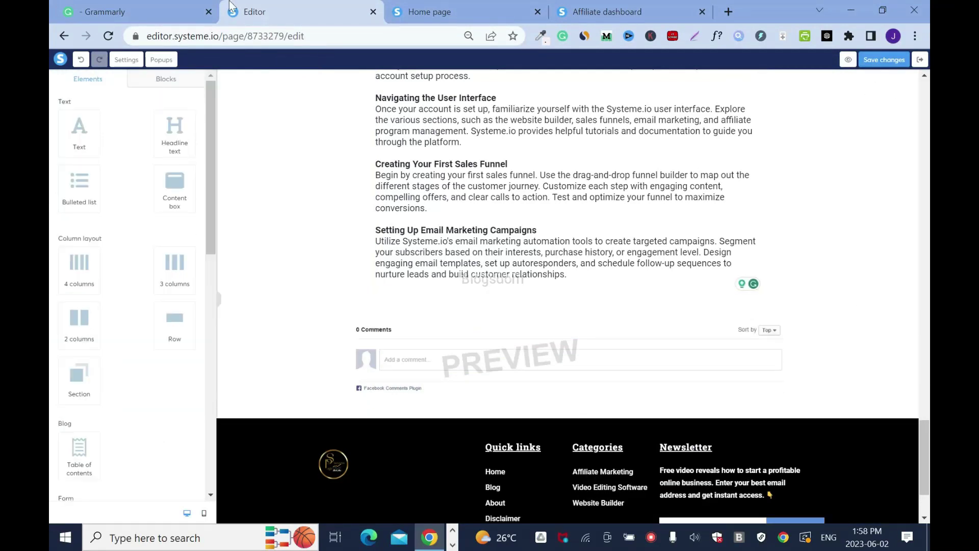
# - Check the "IMAGES (PRICING)" spot in the Grammarly document and add an image element below the email marketing text in the Systeme.io editor
pyautogui.click(148, 9)
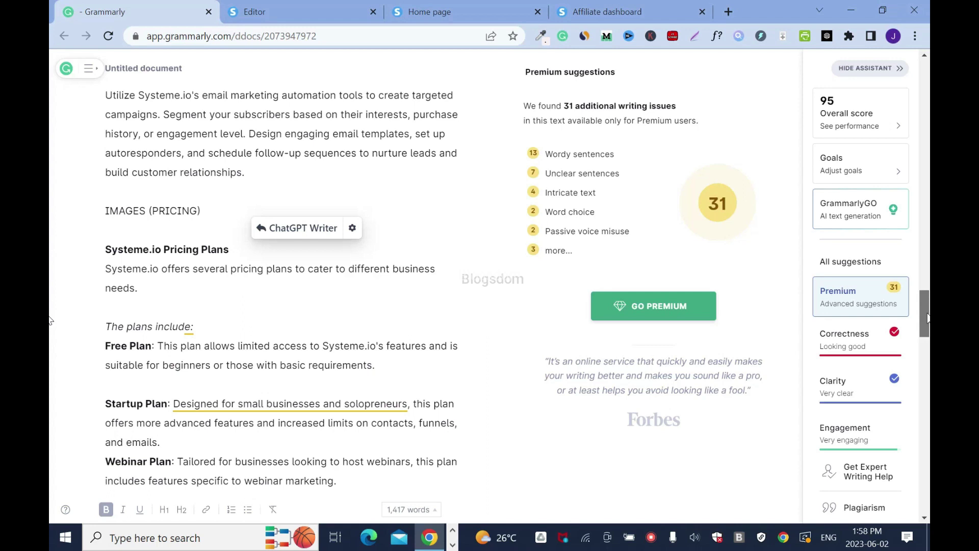
pyautogui.scroll(1, 928, 318)
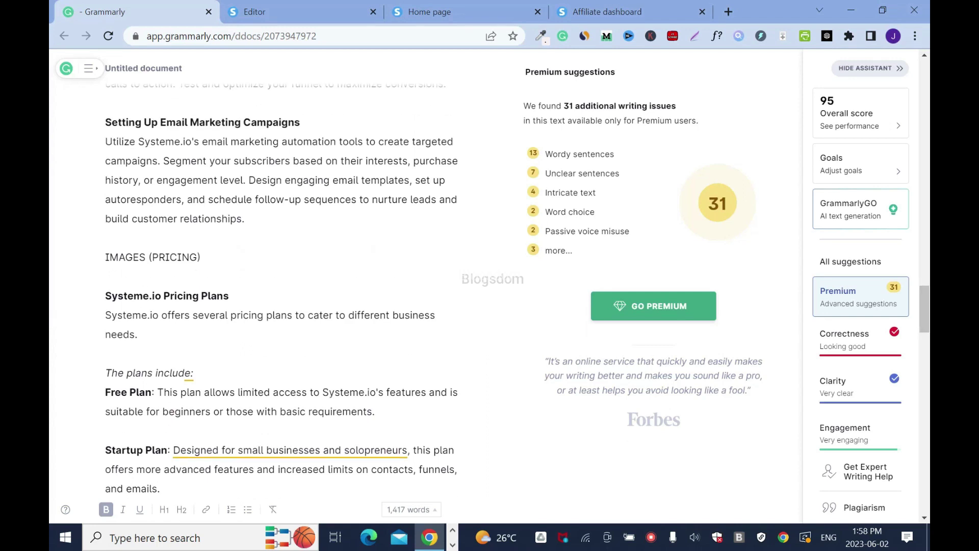
pyautogui.click(262, 2)
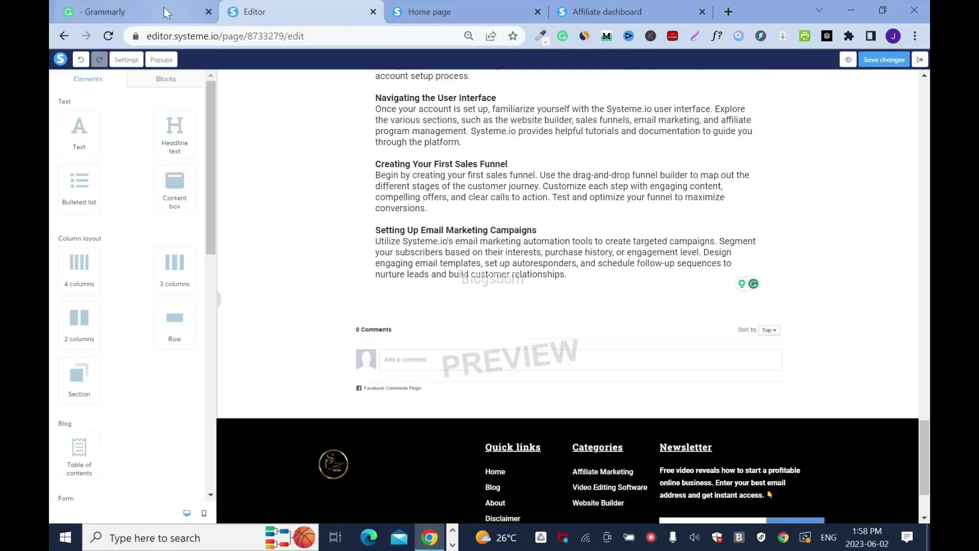
pyautogui.click(164, 7)
pyautogui.click(285, 7)
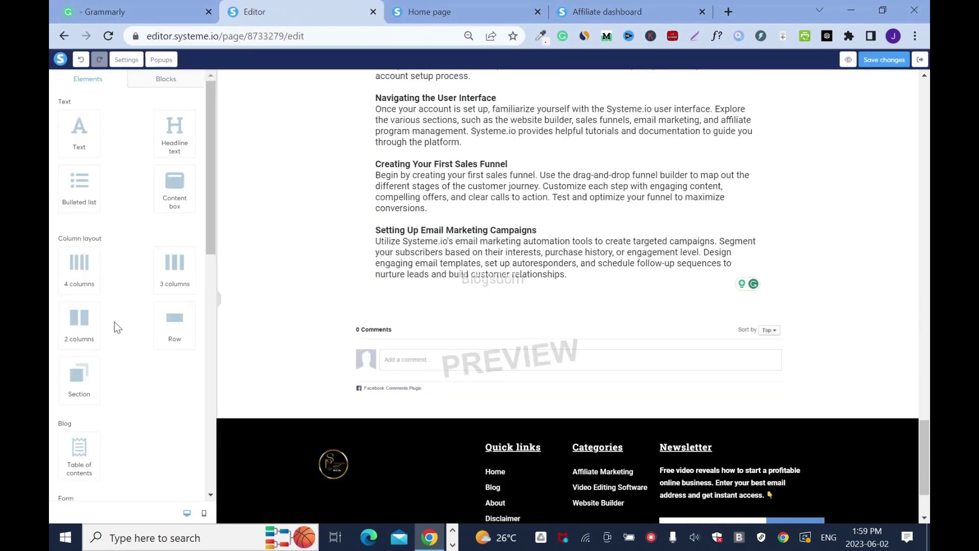
pyautogui.moveTo(209, 230); pyautogui.dragTo(212, 265)
pyautogui.click(213, 266)
pyautogui.moveTo(79, 313); pyautogui.dragTo(487, 306)
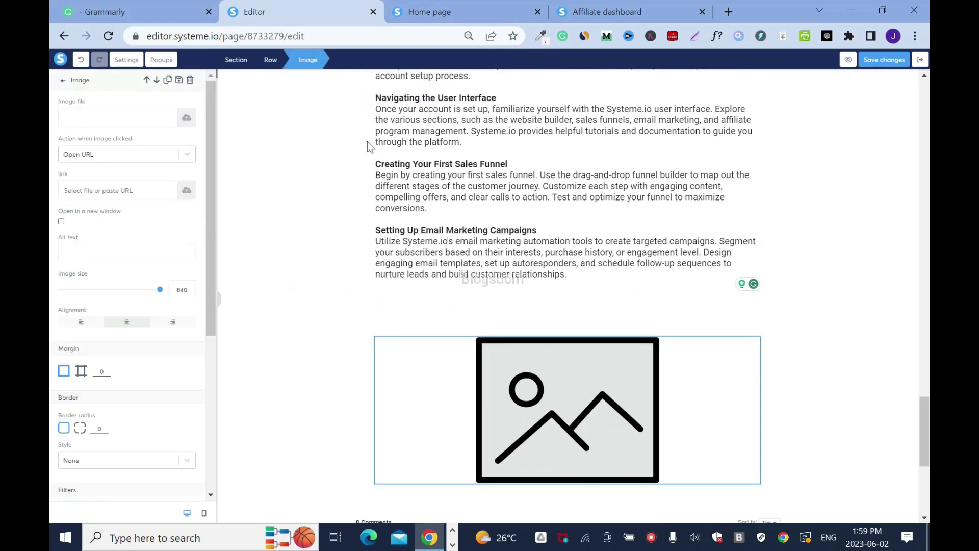
# - Upload "systemeio pricing 01" from Downloads into the new image element
pyautogui.click(191, 118)
pyautogui.click(489, 313)
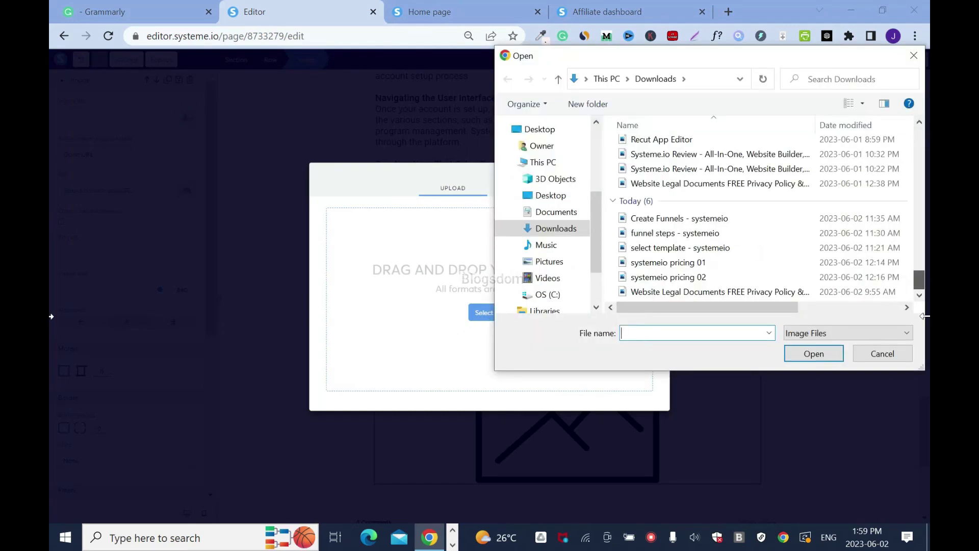
pyautogui.click(695, 267)
pyautogui.click(727, 271)
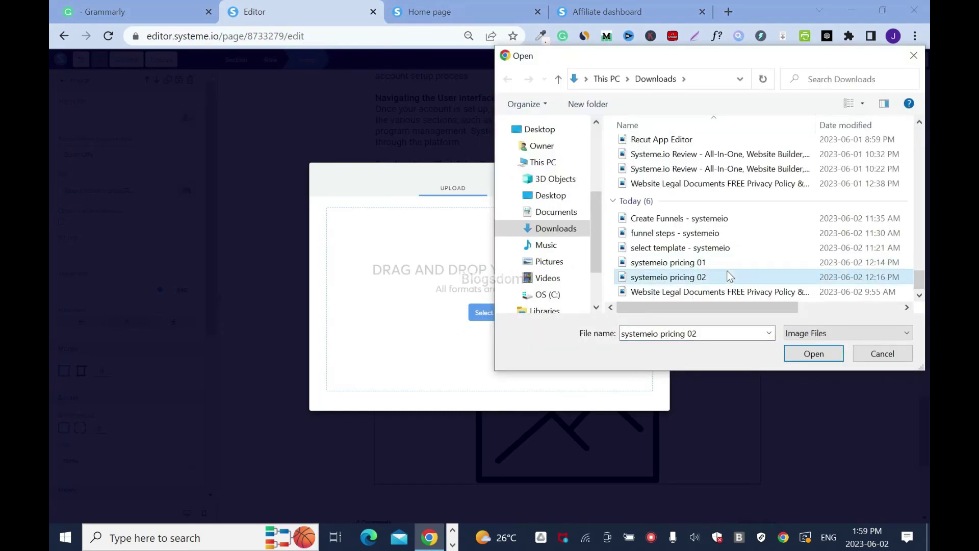
pyautogui.click(701, 267)
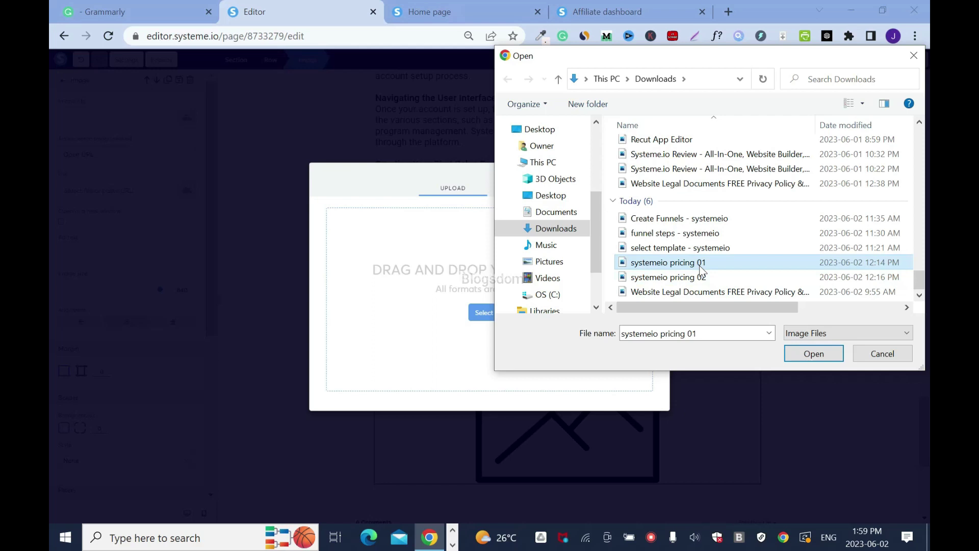
pyautogui.click(814, 353)
pyautogui.click(637, 412)
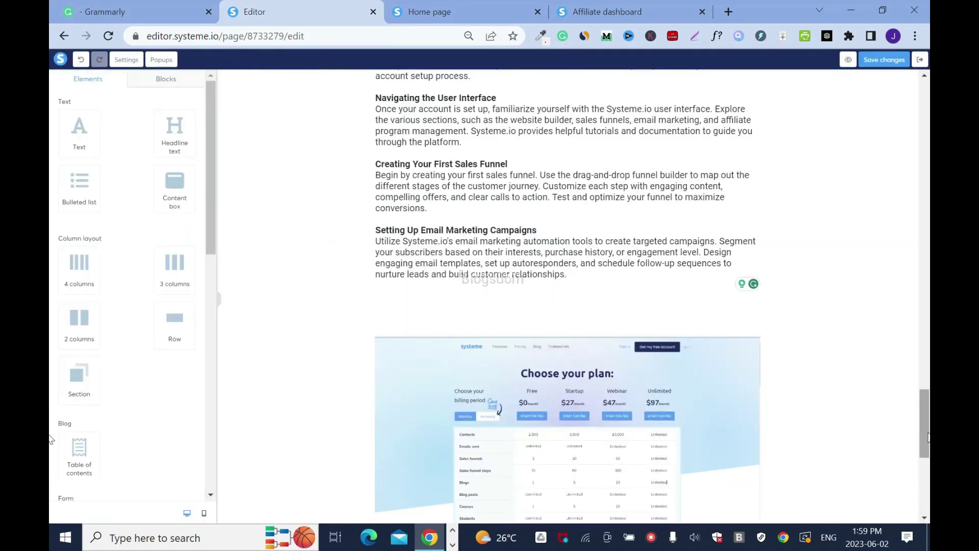
# - Add a second image element below the first pricing image and upload "systemeio pricing 02" into it
pyautogui.scroll(-5, 925, 436)
pyautogui.moveTo(211, 241); pyautogui.dragTo(213, 313)
pyautogui.moveTo(77, 403); pyautogui.dragTo(526, 388)
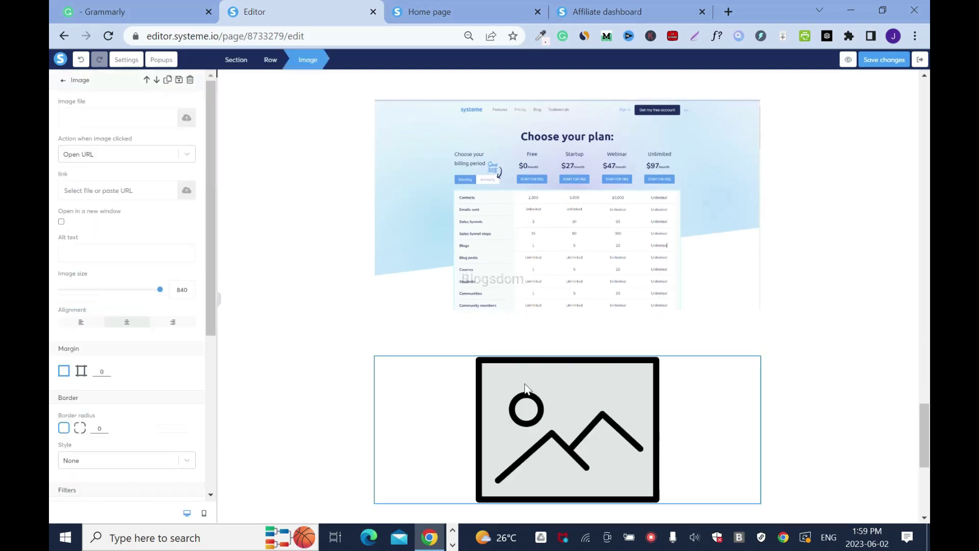
pyautogui.click(186, 118)
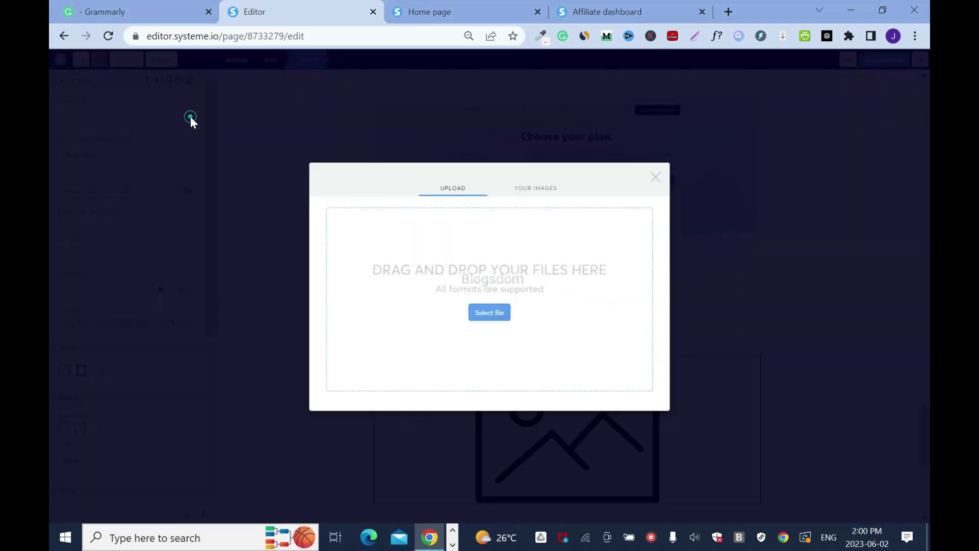
pyautogui.click(490, 313)
pyautogui.click(714, 276)
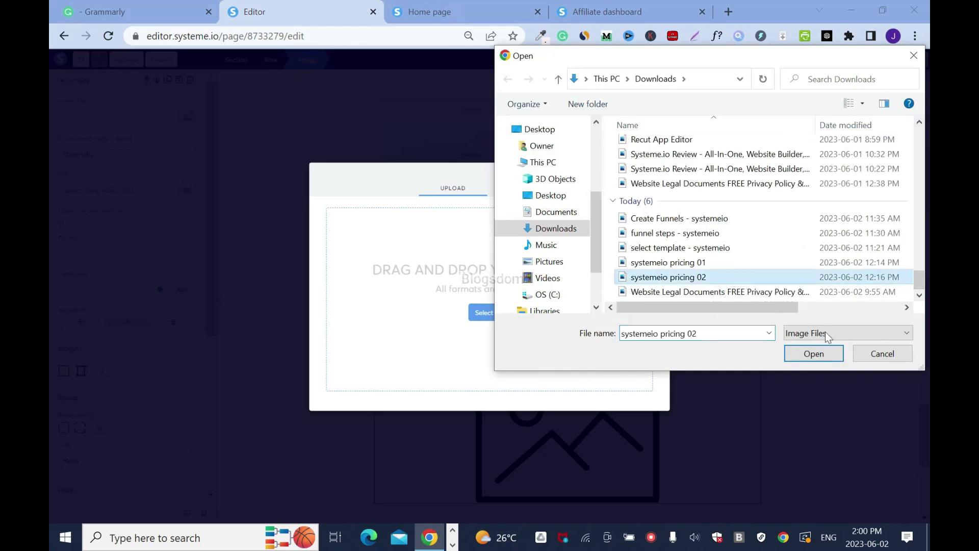
pyautogui.click(814, 351)
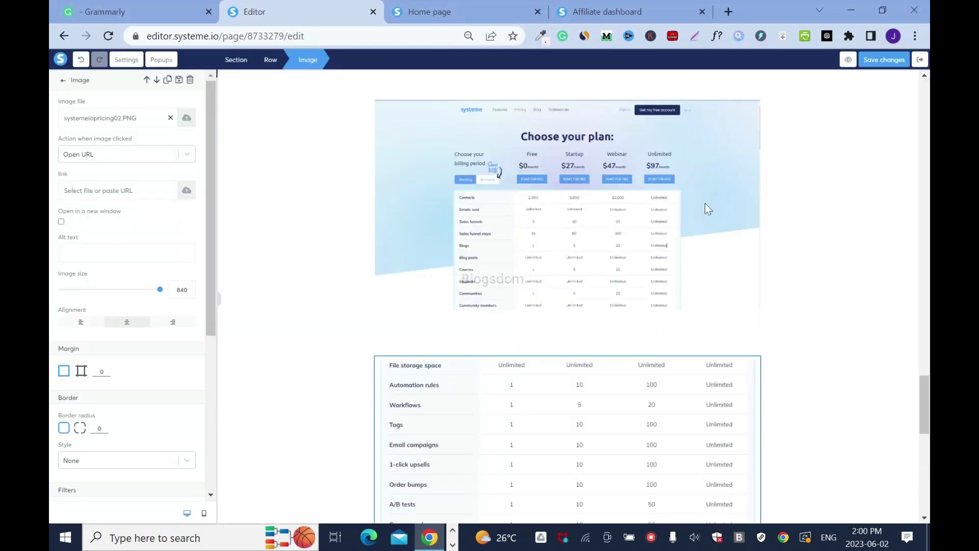
pyautogui.click(705, 203)
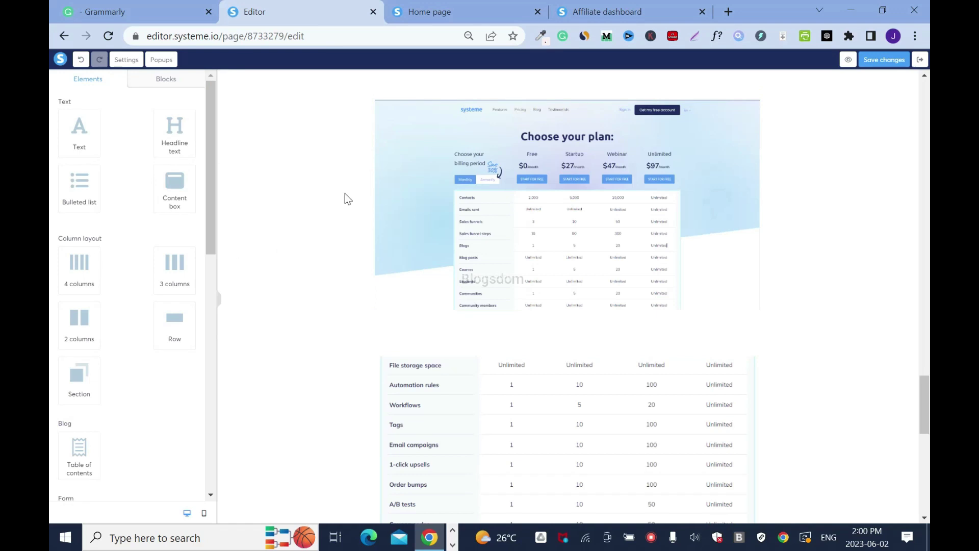
# - Enter alt text describing Systeme.io pricing for the first pricing image and save the changes
pyautogui.click(380, 200)
pyautogui.click(95, 253)
pyautogui.write('steme.io pricing')
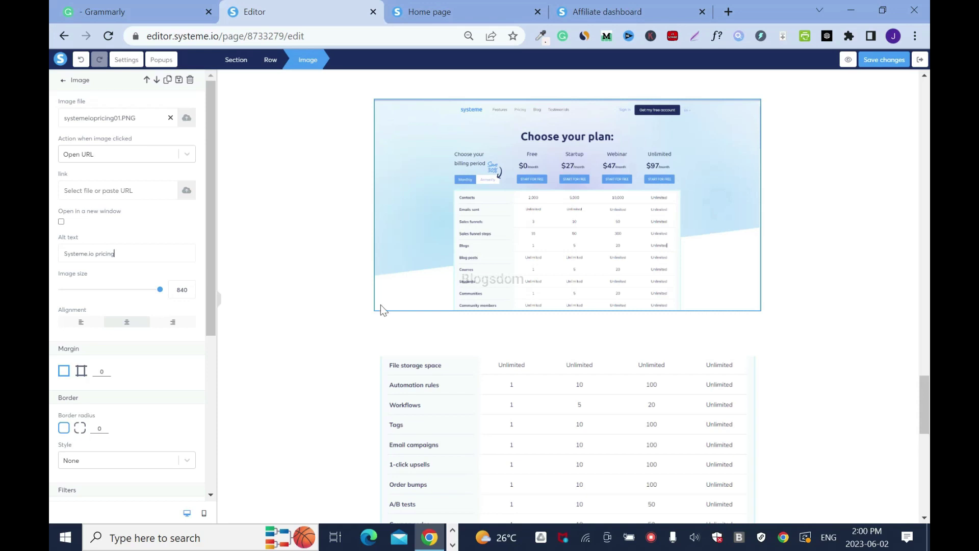
pyautogui.click(883, 64)
# - Enter alt text starting with "systeme.io" for the second pricing image
pyautogui.click(593, 392)
pyautogui.scroll(-5, 592, 392)
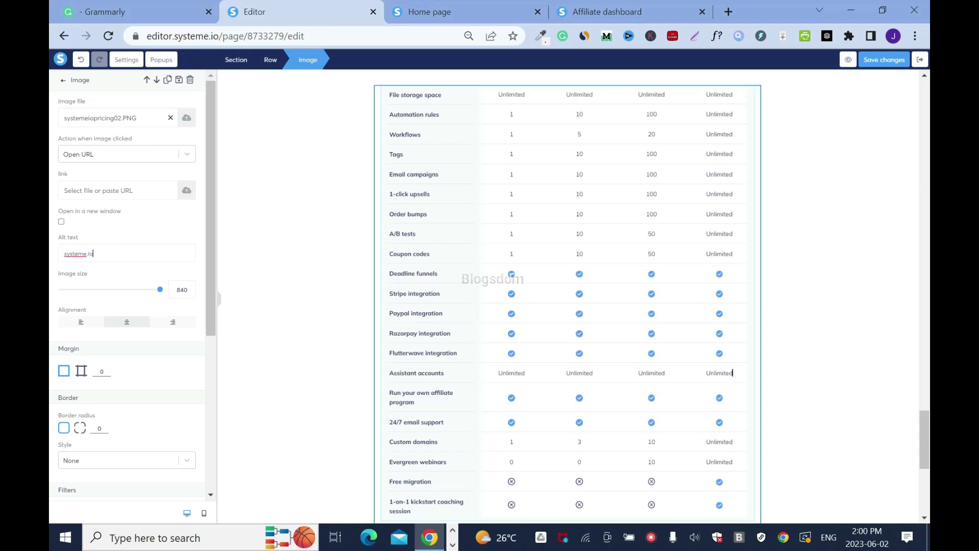
pyautogui.write('g')
# - Add a text element below the second pricing image and copy the "Systeme.io Pricing Plans" section from the Grammarly document
pyautogui.moveTo(929, 467); pyautogui.dragTo(929, 495)
pyautogui.moveTo(83, 148); pyautogui.dragTo(405, 335)
pyautogui.click(112, 7)
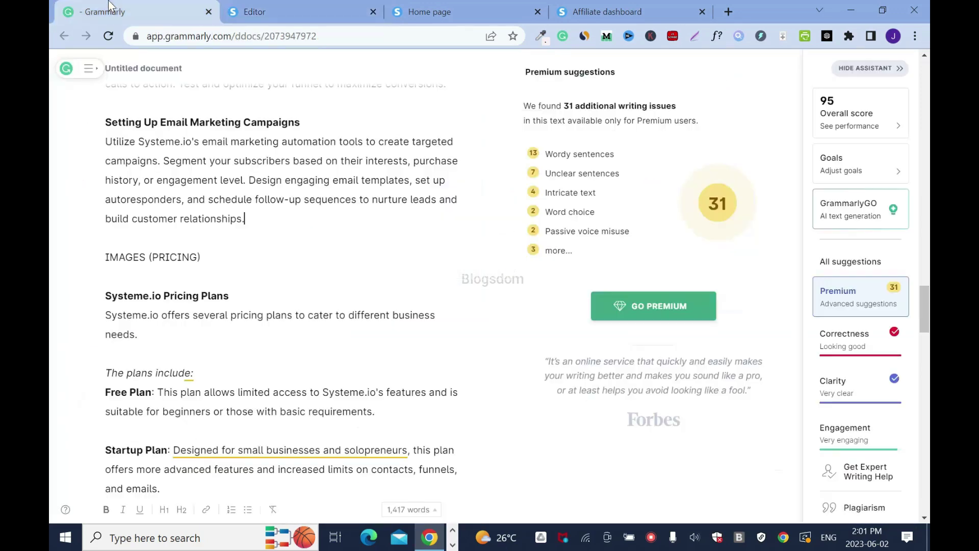
pyautogui.moveTo(105, 296); pyautogui.dragTo(299, 320)
pyautogui.hotkey('ctrl', 'c')
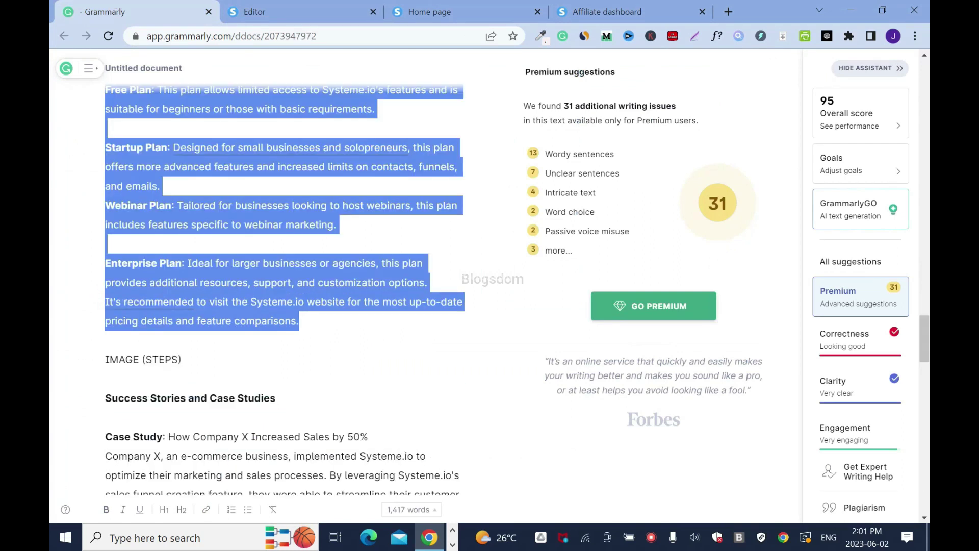
pyautogui.rightClick(284, 276)
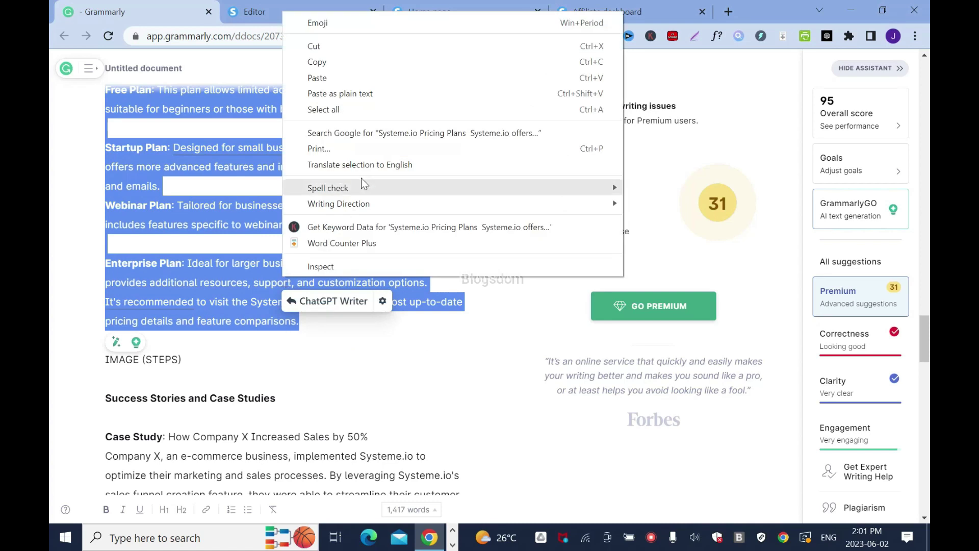
pyautogui.click(351, 62)
# - Paste the pricing plans section over the new placeholder text in the Systeme.io editor and left-align it
pyautogui.click(294, 11)
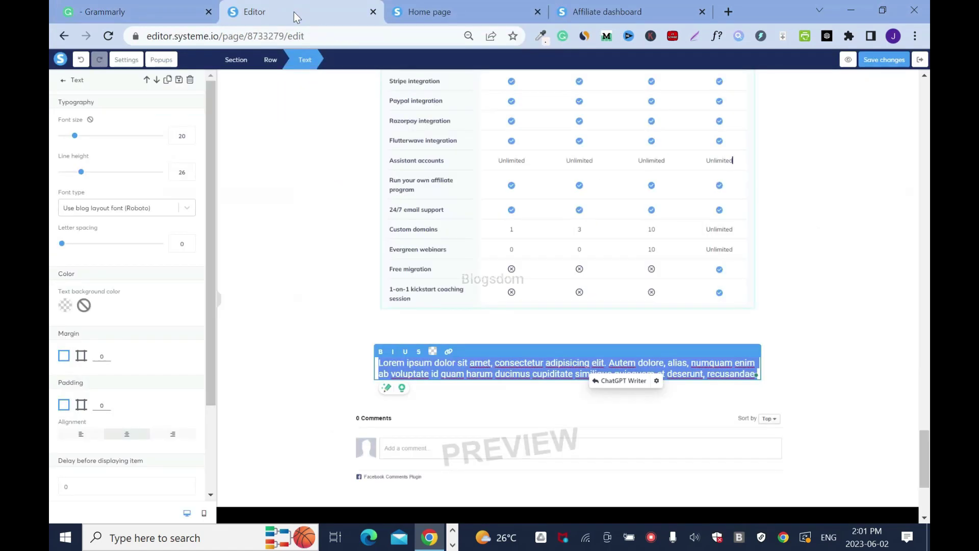
pyautogui.hotkey('ctrl', 'v')
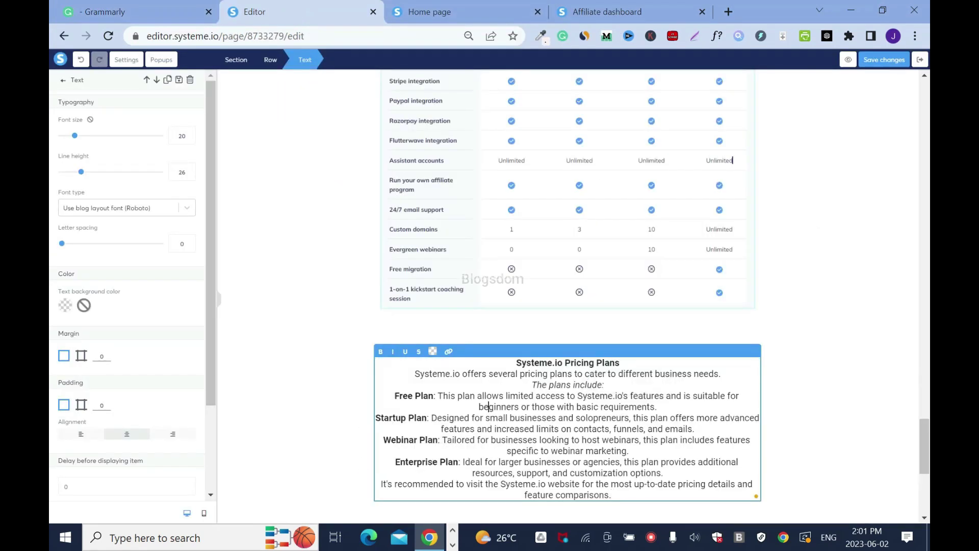
pyautogui.hotkey('ctrl', 'a')
pyautogui.click(80, 437)
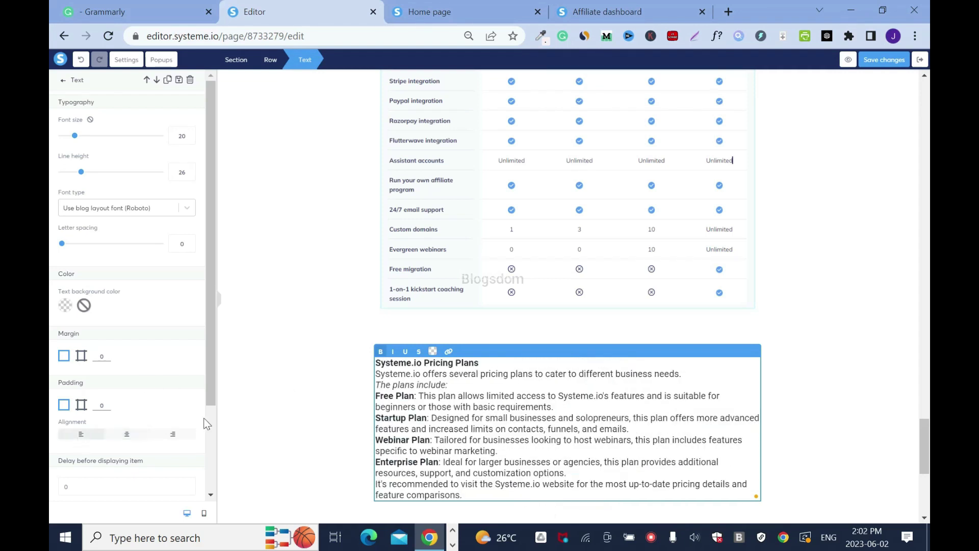
# - Insert blank lines after the pricing introduction, between the Free, Startup, Webinar and Enterprise plans, and before the closing recommendation
pyautogui.click(682, 374)
pyautogui.press('Return')
pyautogui.click(554, 418)
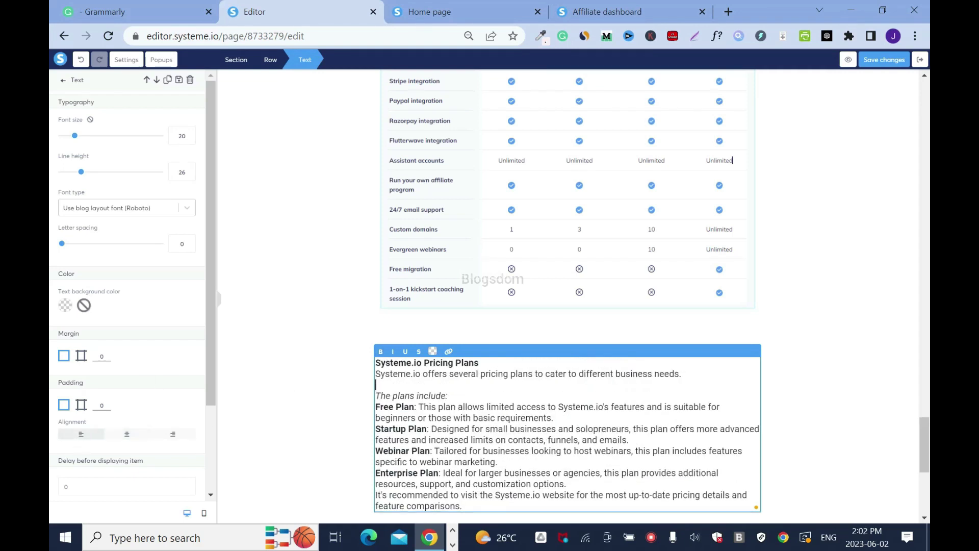
pyautogui.press('Return')
pyautogui.press('Return')
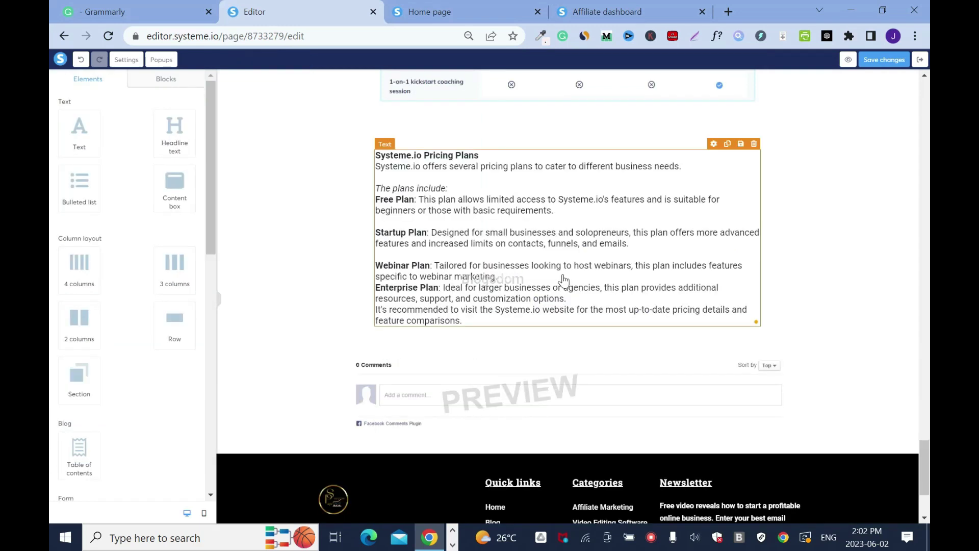
pyautogui.click(563, 274)
pyautogui.click(563, 274)
pyautogui.press('Return')
pyautogui.click(581, 308)
pyautogui.press('Return')
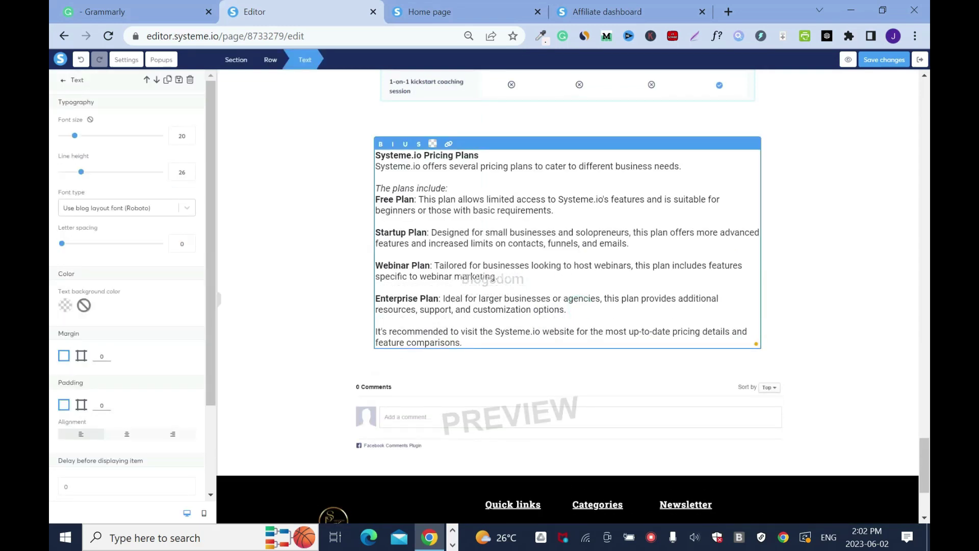
pyautogui.click(824, 320)
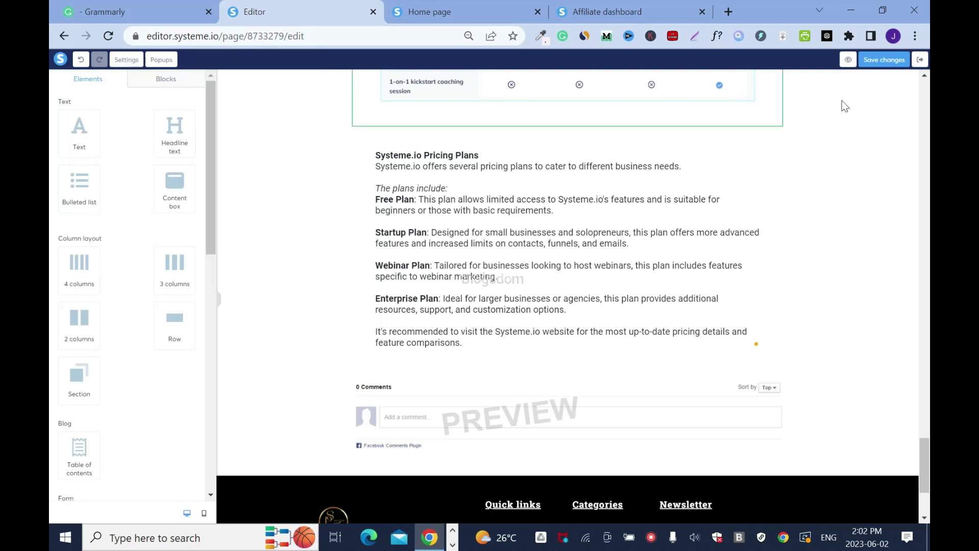
# - Check the Grammarly document for the next item and add an image element below the pricing plans text in the Systeme.io editor
pyautogui.click(116, 8)
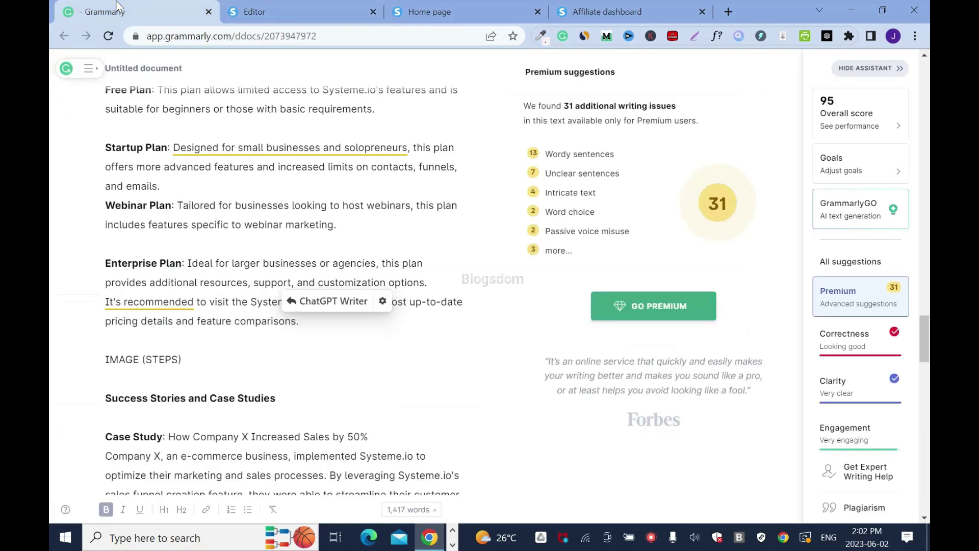
pyautogui.click(261, 8)
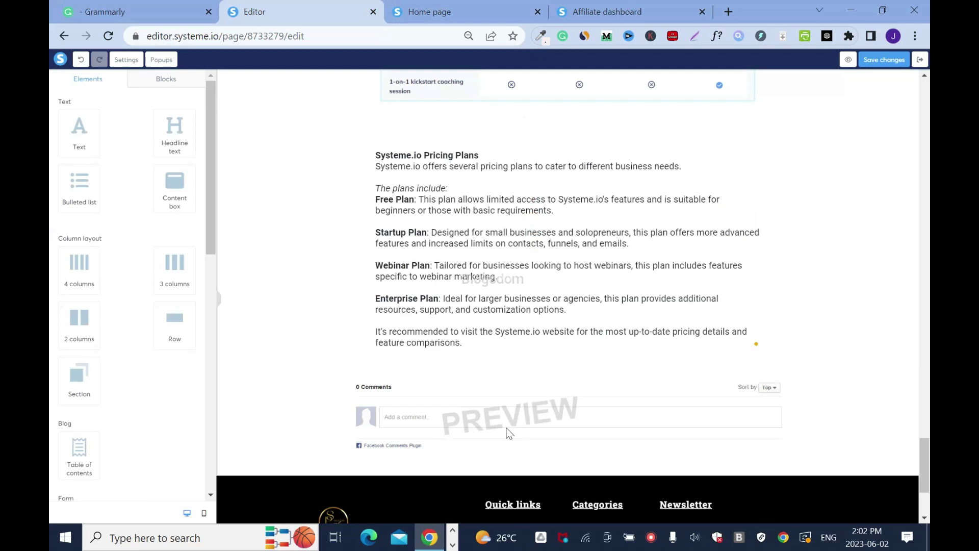
pyautogui.moveTo(214, 219); pyautogui.dragTo(224, 373)
pyautogui.moveTo(79, 280); pyautogui.dragTo(381, 368)
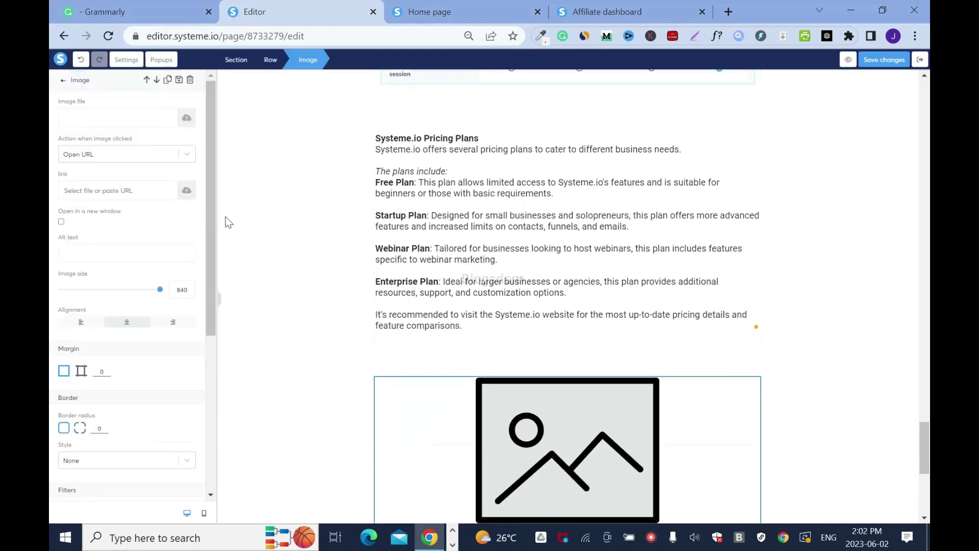
# - Insert "funnel steps - systemeio" from Downloads with alt text "systeme.io funnel steps configuration" and save the page changes
pyautogui.click(187, 118)
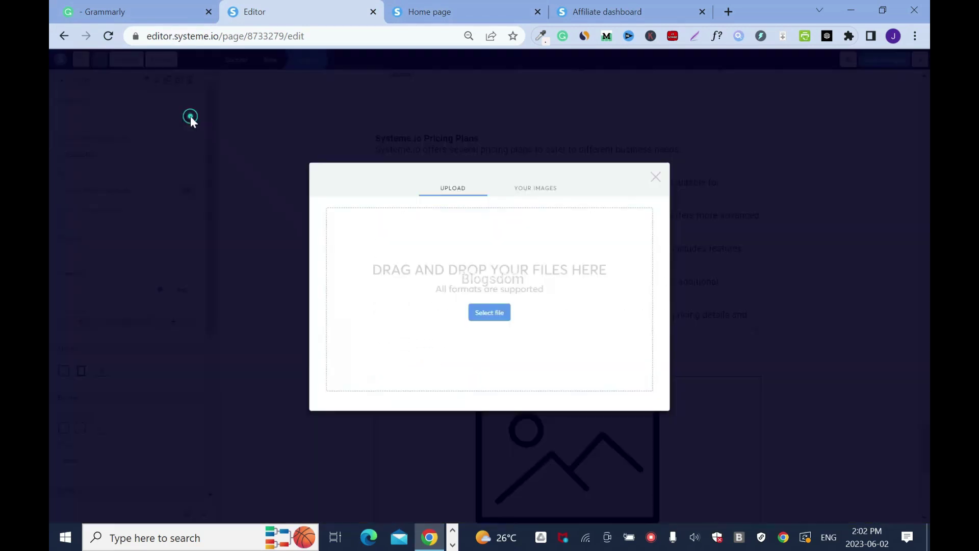
pyautogui.click(494, 312)
pyautogui.click(734, 233)
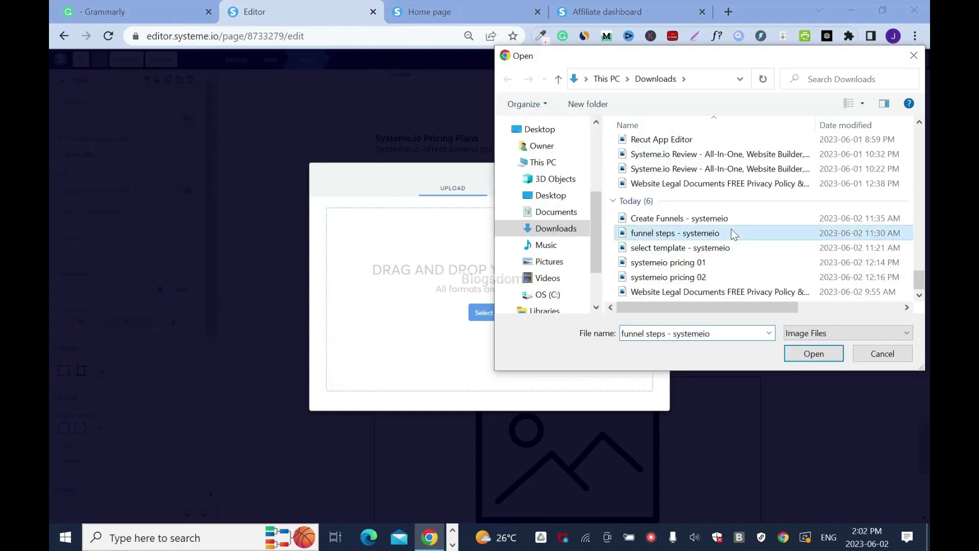
pyautogui.click(831, 352)
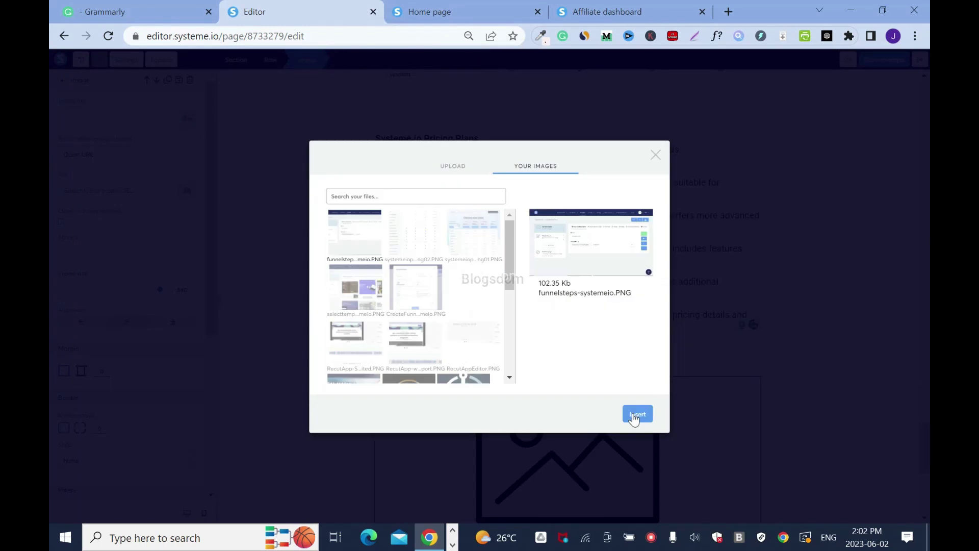
pyautogui.click(635, 415)
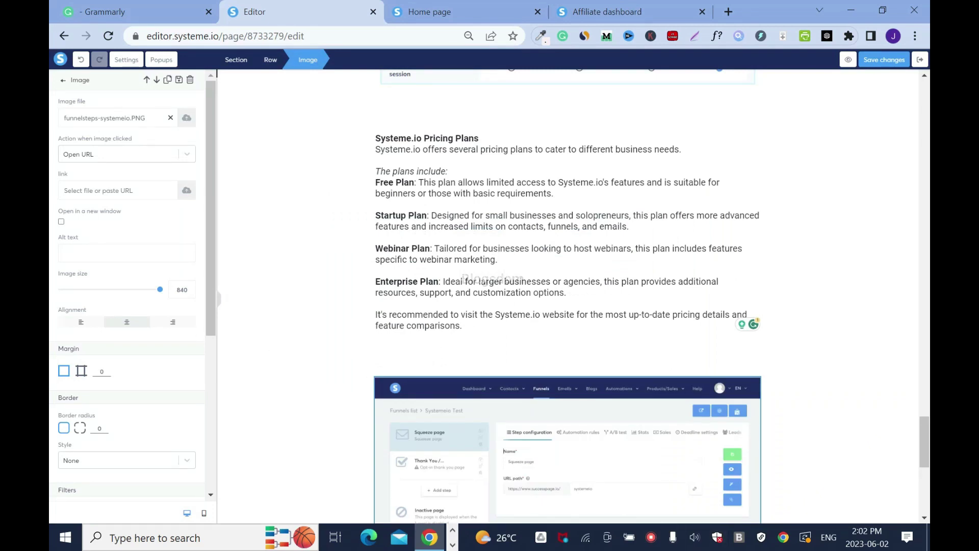
pyautogui.click(81, 250)
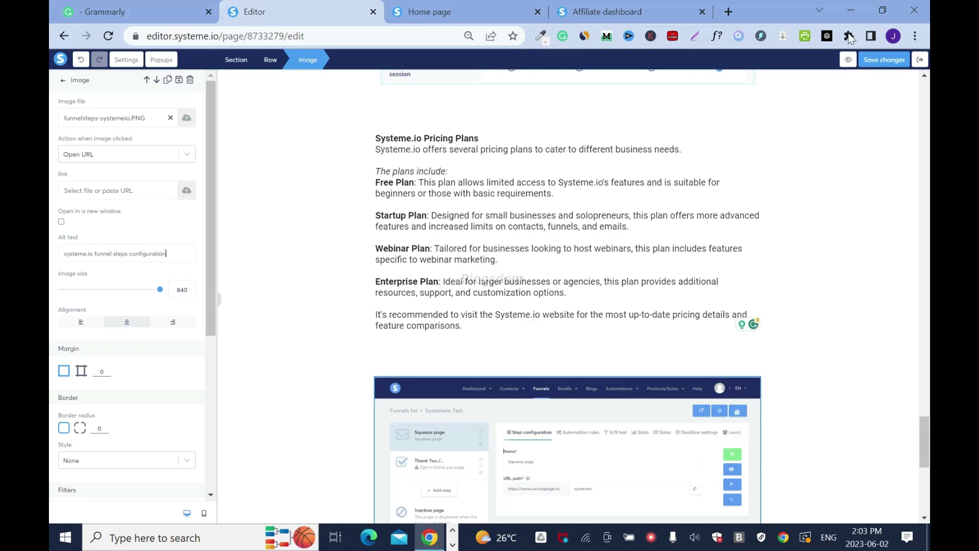
pyautogui.click(884, 60)
# - Add a text element below the funnel steps image and copy the Grammarly text from "Success Stories and Case Studies" into the Conclusion
pyautogui.scroll(-3, 925, 439)
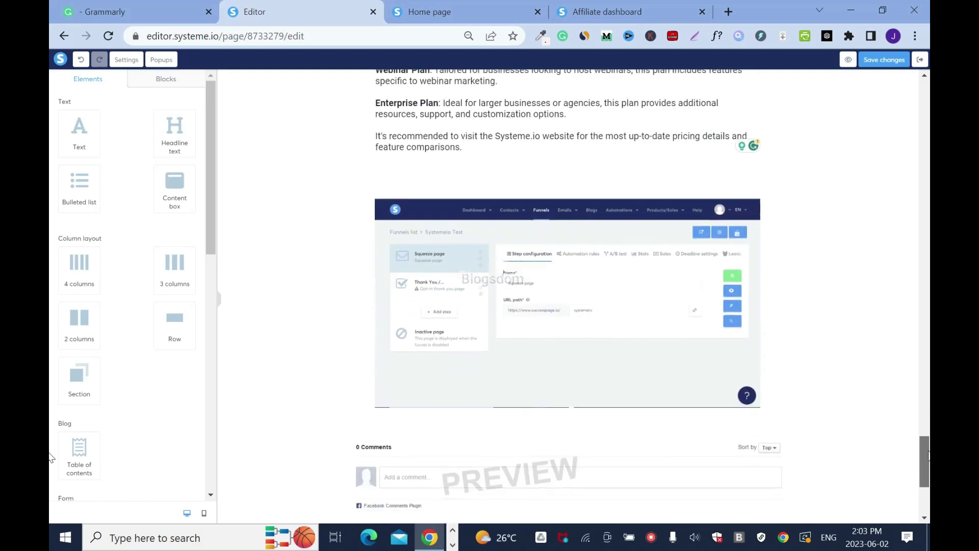
pyautogui.moveTo(82, 125); pyautogui.dragTo(454, 423)
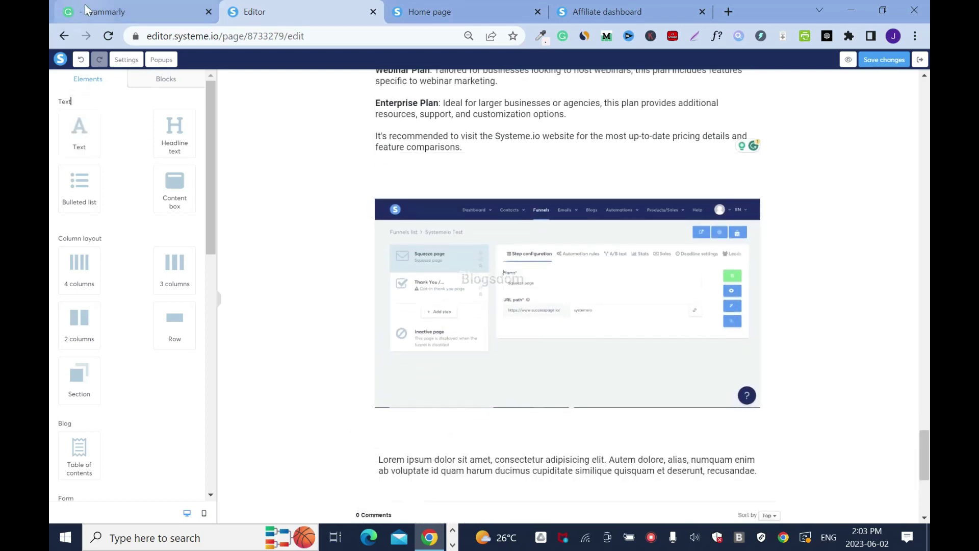
pyautogui.click(102, 11)
pyautogui.moveTo(105, 397); pyautogui.dragTo(490, 501)
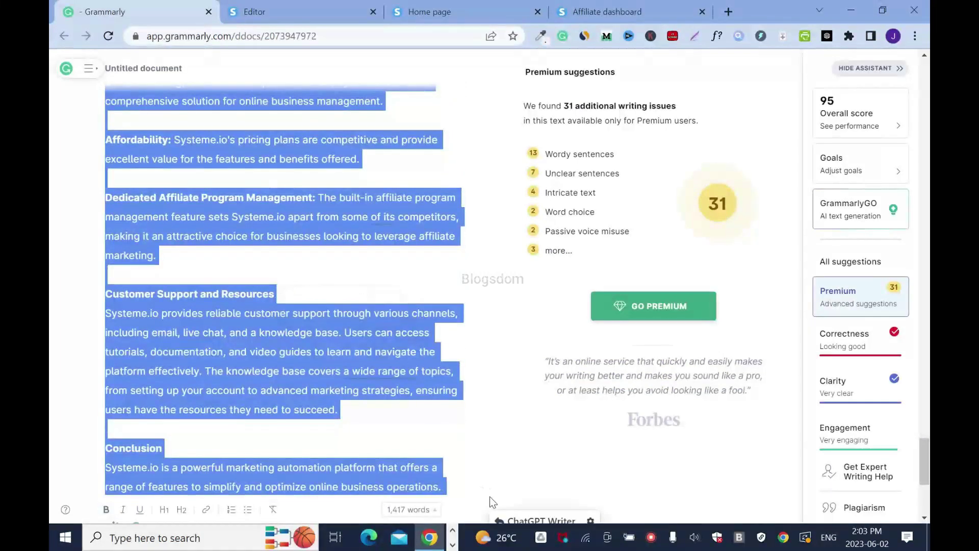
pyautogui.moveTo(924, 473); pyautogui.dragTo(920, 370)
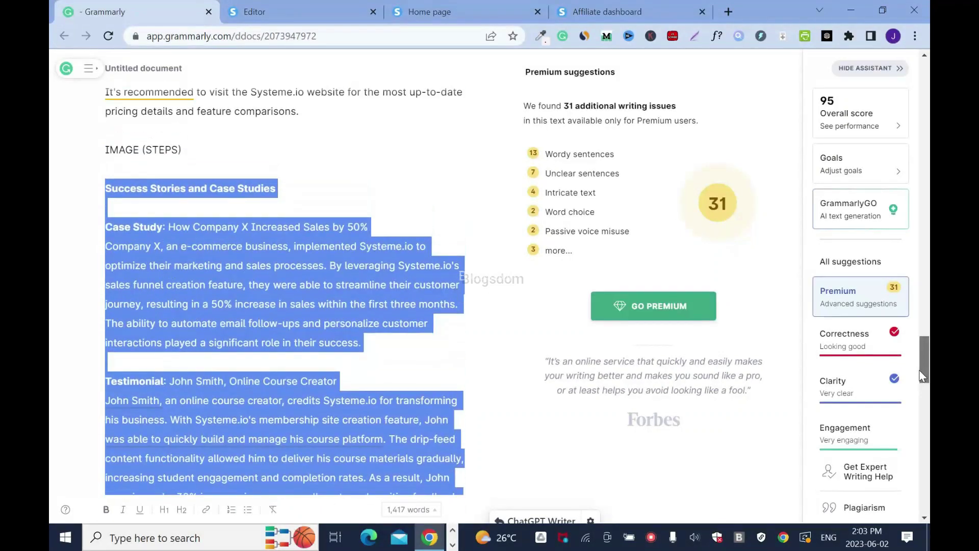
# - Paste the copied sections over the new placeholder text in the Systeme.io editor and left-align them
pyautogui.click(262, 7)
pyautogui.click(567, 465)
pyautogui.hotkey('ctrl', 'a')
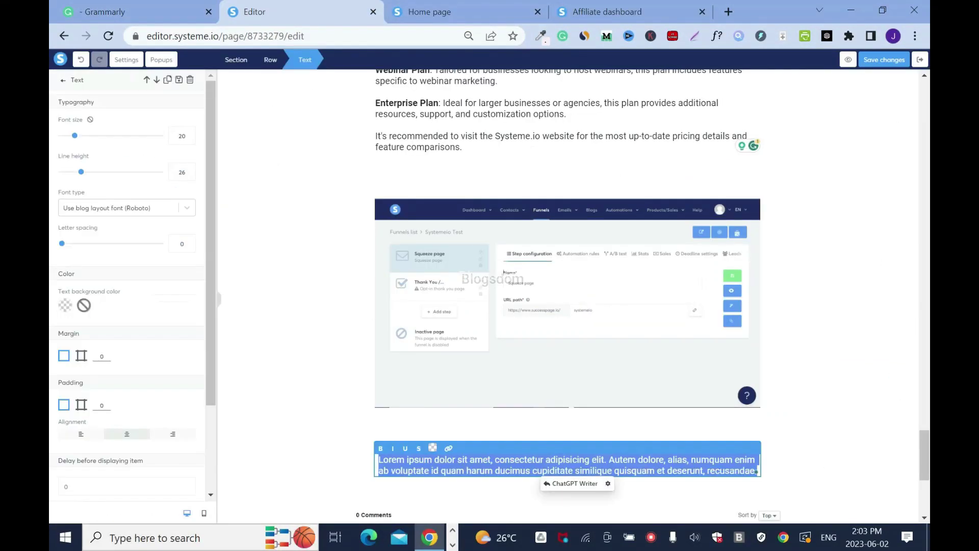
pyautogui.hotkey('ctrl', 'v')
pyautogui.scroll(-7, 567, 296)
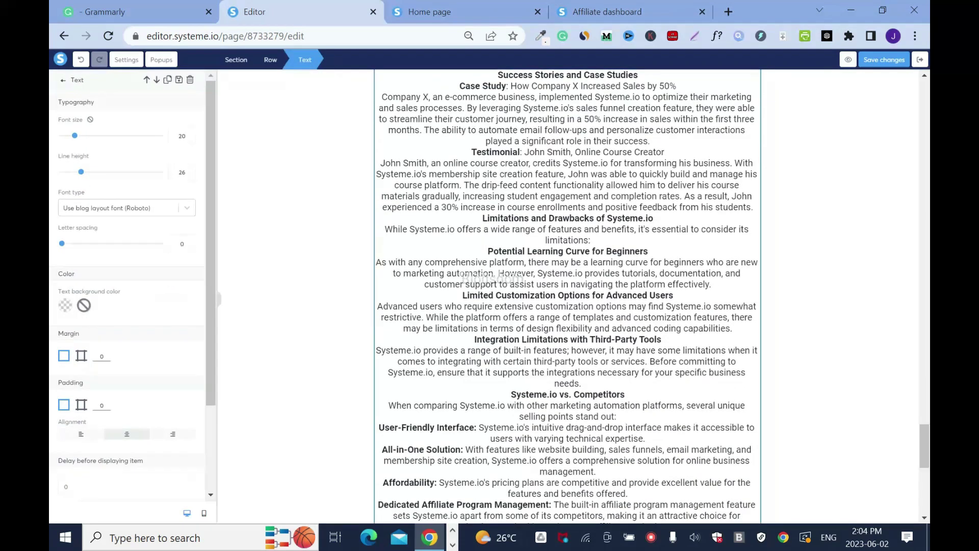
pyautogui.doubleClick(639, 274)
pyautogui.hotkey('ctrl', 'a')
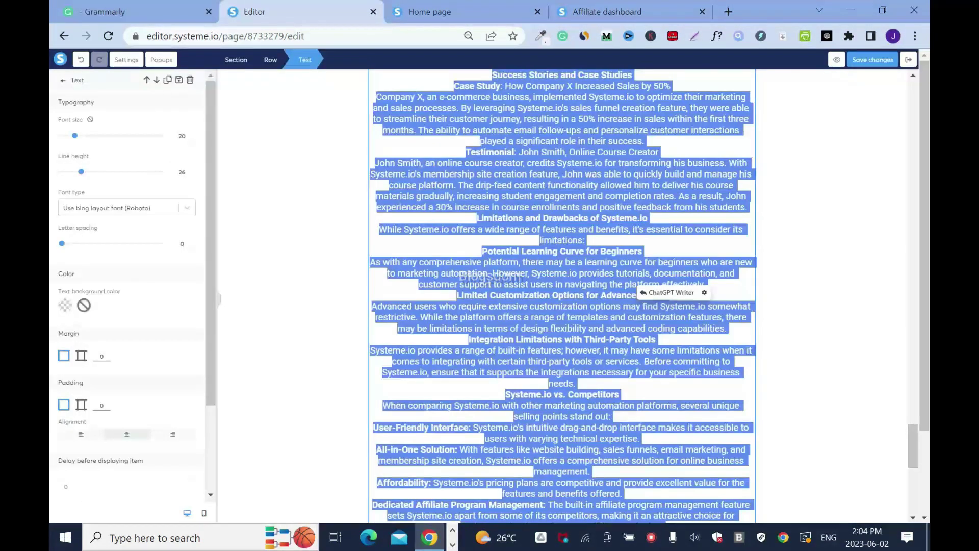
pyautogui.click(81, 434)
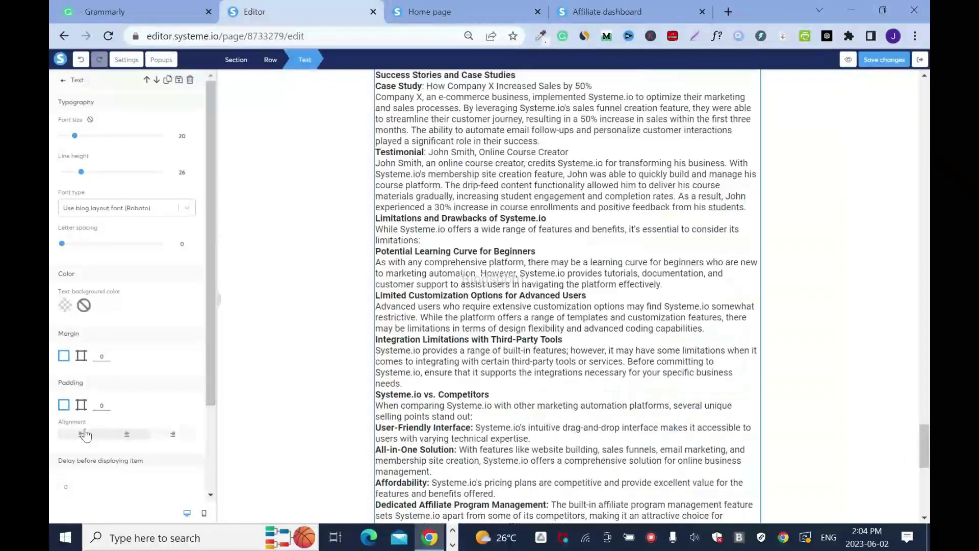
# - Insert blank lines after the case study, the testimonial, the limitations introduction and the "Potential Learning Curve for Beginners" paragraph
pyautogui.click(920, 427)
pyautogui.moveTo(920, 441); pyautogui.dragTo(920, 427)
pyautogui.click(915, 36)
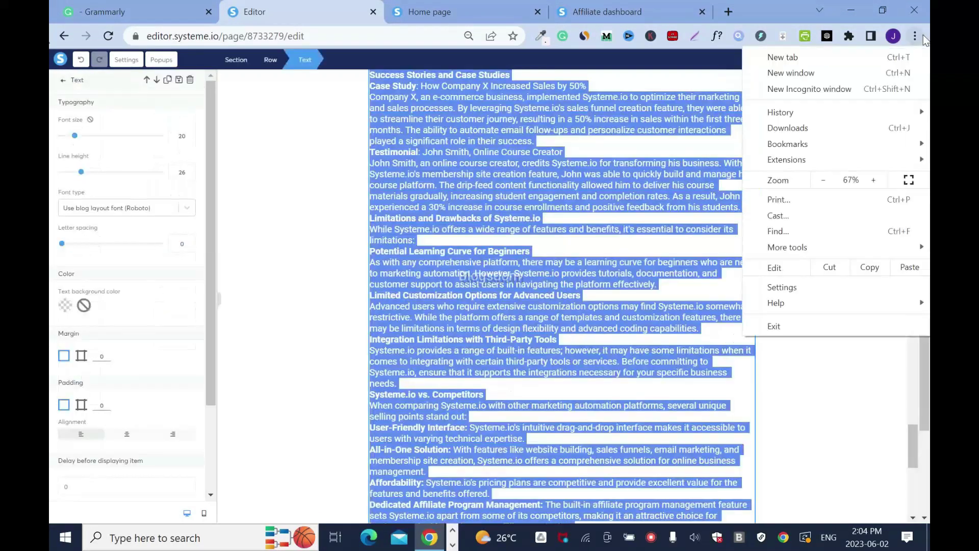
pyautogui.click(883, 188)
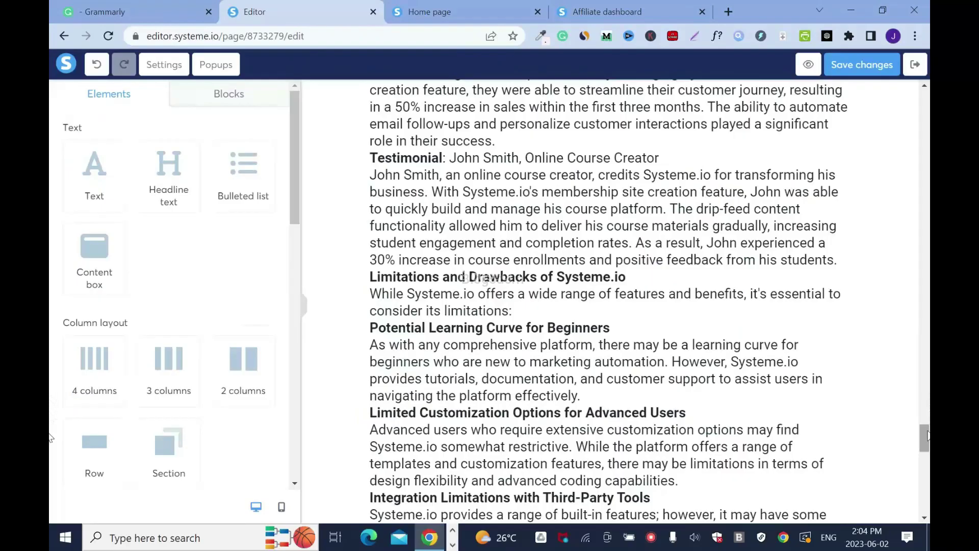
pyautogui.moveTo(925, 434)
pyautogui.mouseDown()
pyautogui.moveTo(924, 412)
pyautogui.moveTo(925, 426)
pyautogui.mouseUp()
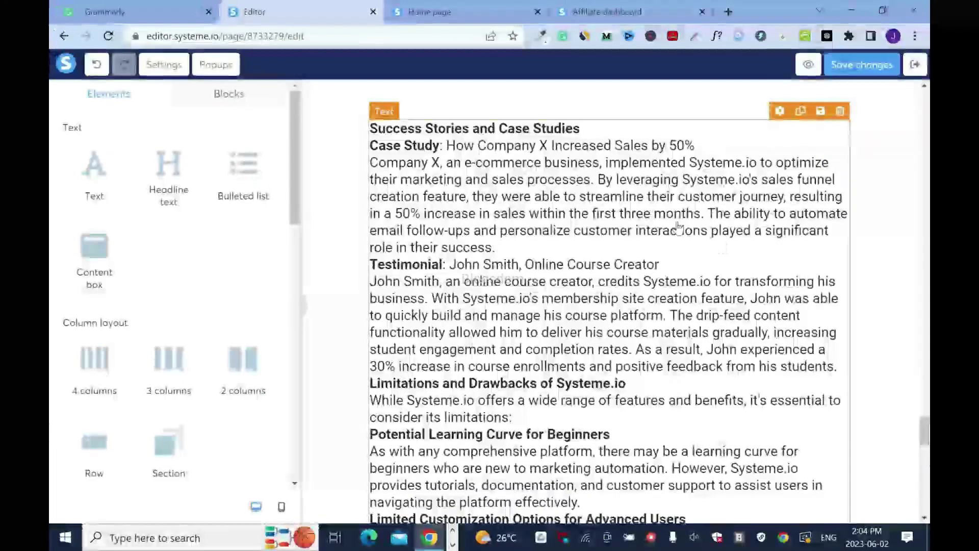
pyautogui.click(619, 197)
pyautogui.hotkey('ctrl', 'a')
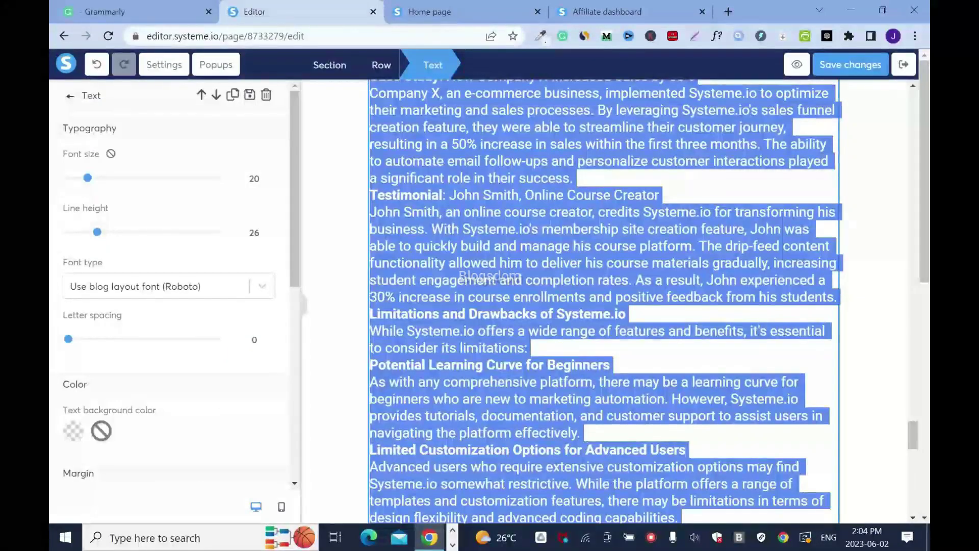
pyautogui.click(607, 171)
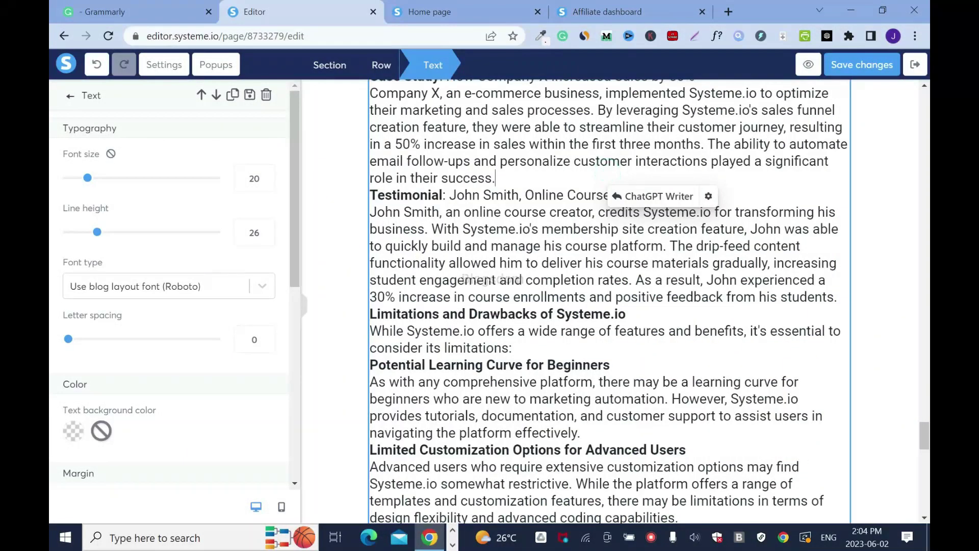
pyautogui.press('Return')
pyautogui.click(837, 314)
pyautogui.press('Return')
pyautogui.click(513, 382)
pyautogui.press('Return')
pyautogui.click(580, 484)
pyautogui.press('Return')
# - Insert blank lines before "Integration Limitations with Third-Party Tools" and before "Systeme.io vs. Competitors"
pyautogui.click(926, 439)
pyautogui.moveTo(926, 438); pyautogui.dragTo(927, 455)
pyautogui.click(679, 284)
pyautogui.press('Return')
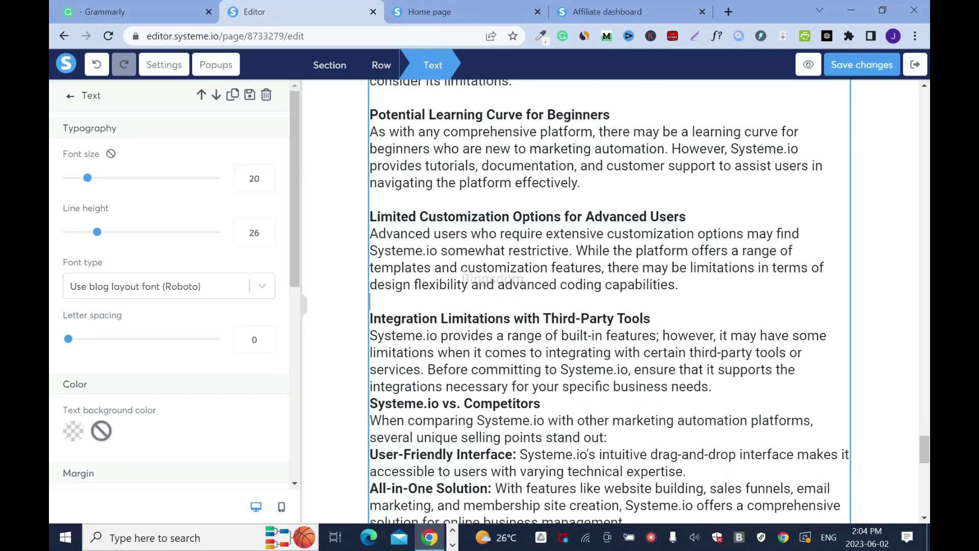
pyautogui.click(711, 386)
pyautogui.press('Return')
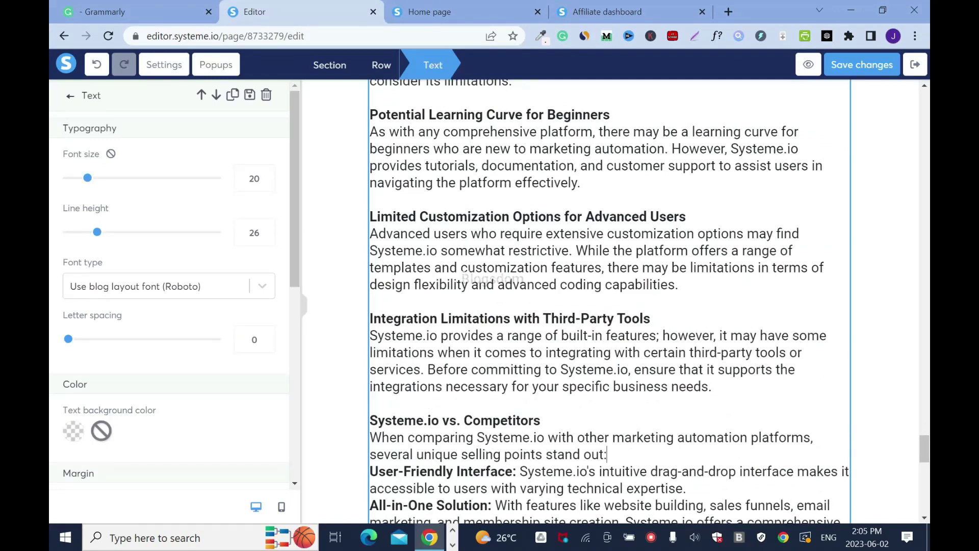
# - Separate the competitors introduction, its four selling points and the "Customer Support and Resources" heading with blank lines
pyautogui.press('Return')
pyautogui.press('Escape')
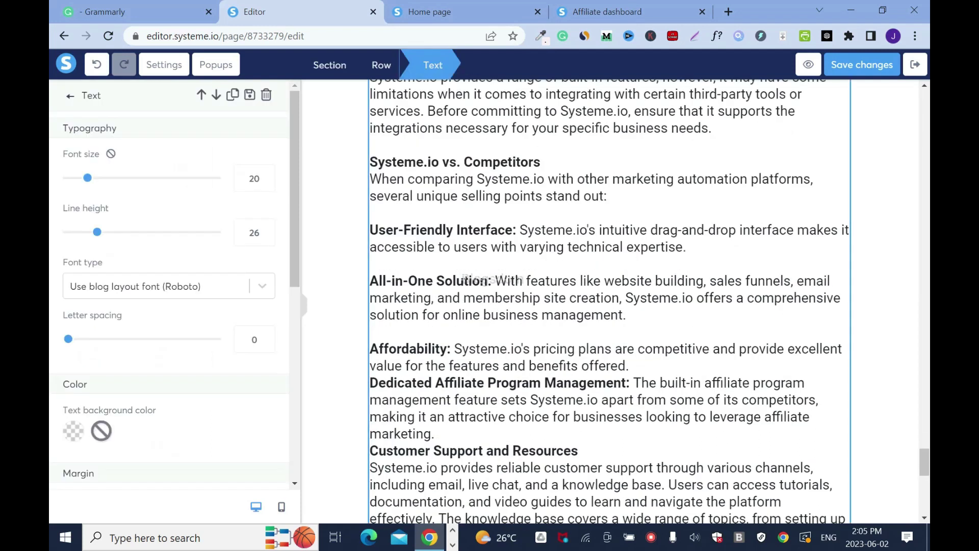
pyautogui.click(629, 365)
pyautogui.press('Return')
pyautogui.click(435, 452)
pyautogui.press('Return')
# - Split the customer support paragraph before "The knowledge base covers" and insert a blank line above the Conclusion heading
pyautogui.moveTo(925, 461); pyautogui.dragTo(926, 474)
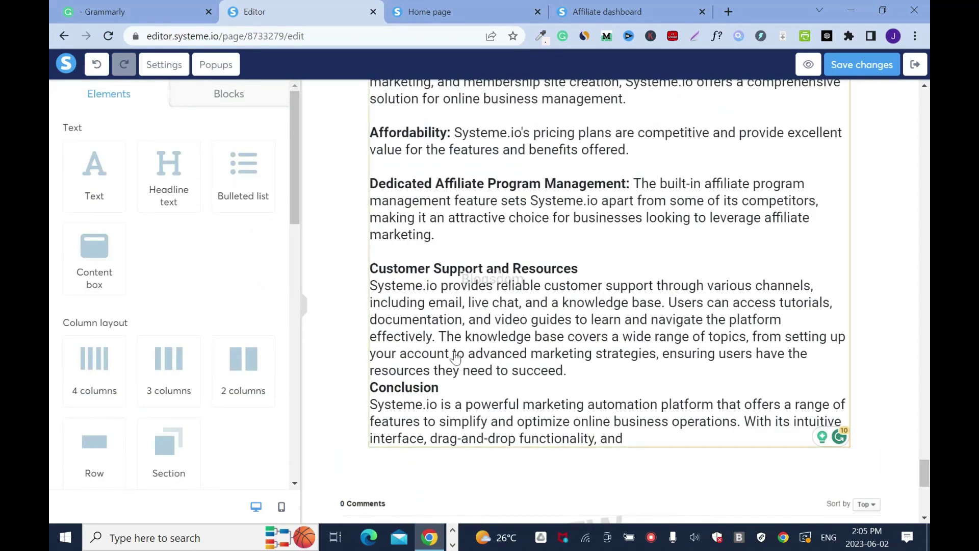
pyautogui.click(517, 321)
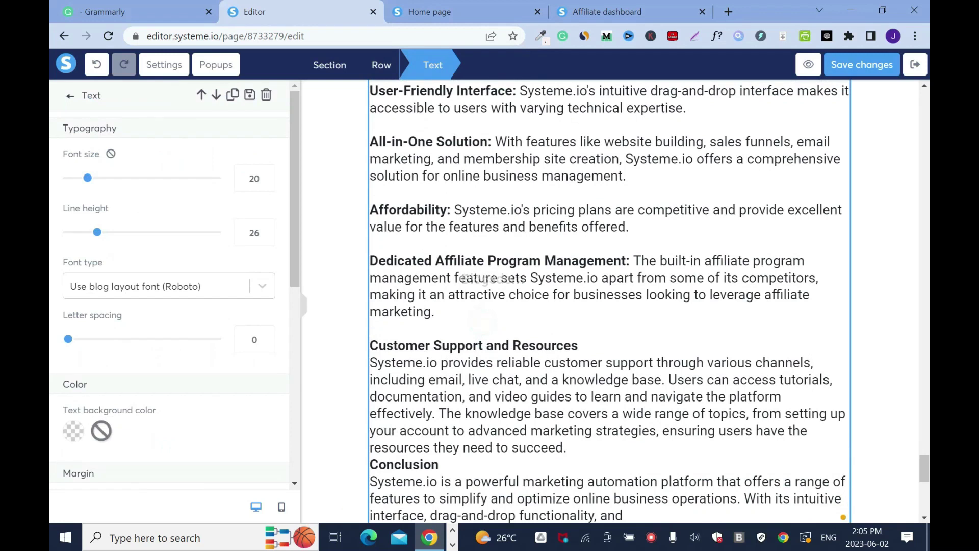
pyautogui.press('Return')
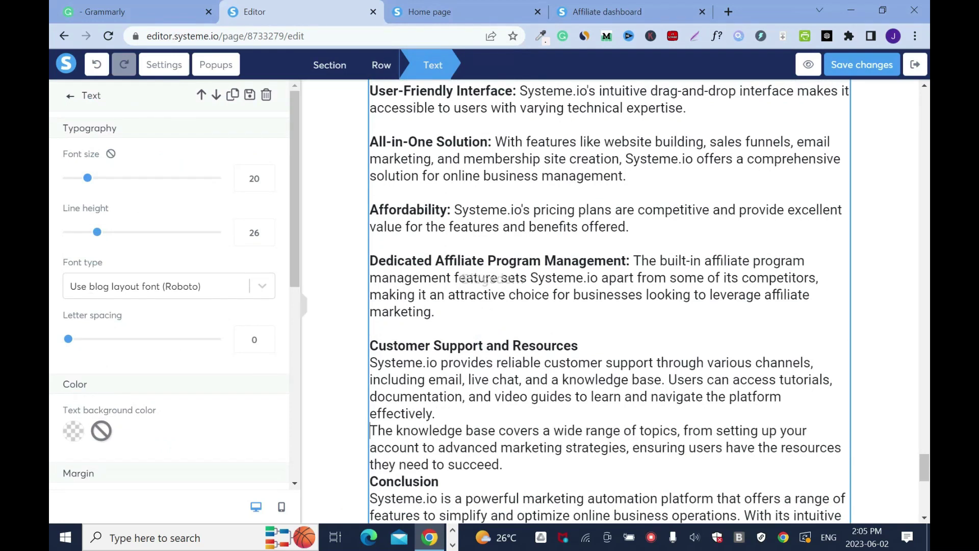
pyautogui.press('Return')
pyautogui.press('Return')
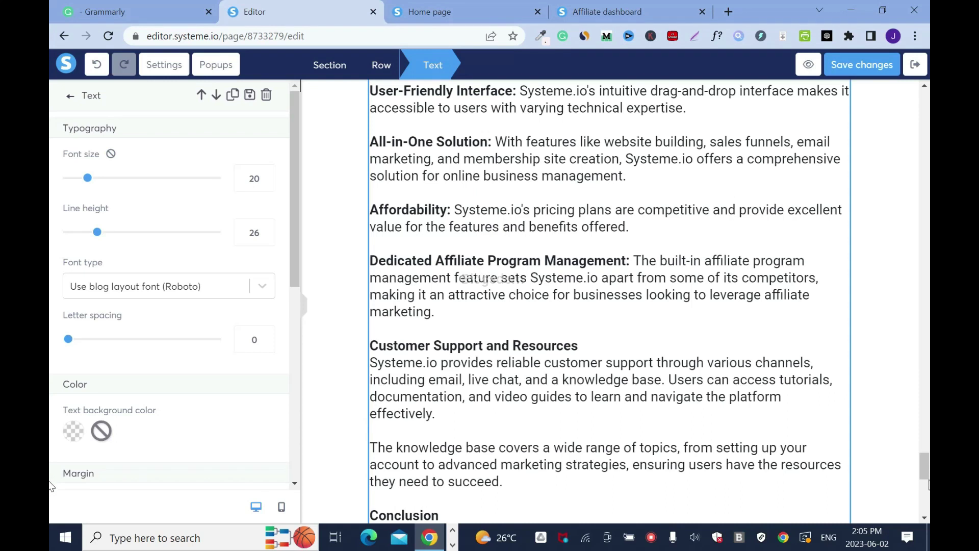
pyautogui.click(926, 485)
pyautogui.moveTo(928, 460); pyautogui.dragTo(929, 468)
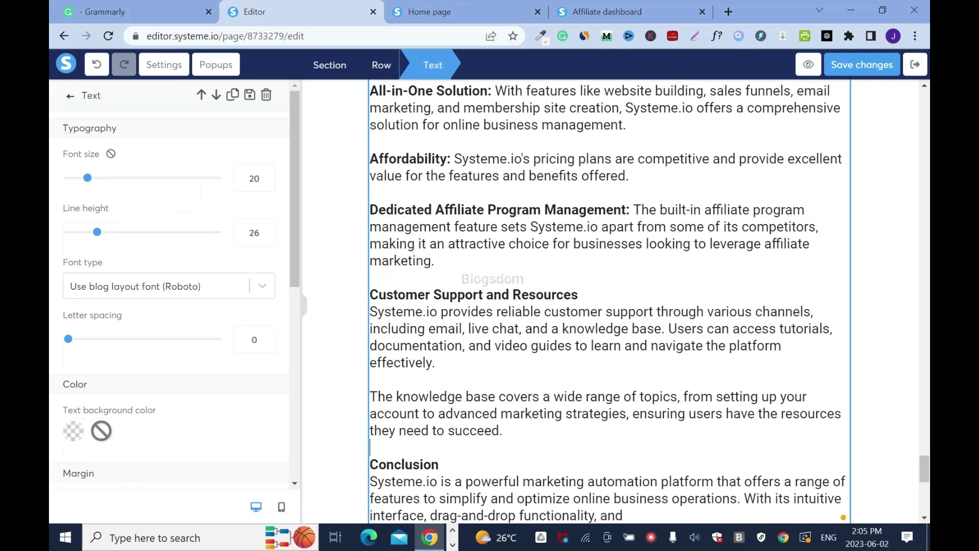
pyautogui.scroll(-4, 927, 469)
# - Copy the missing end of the Conclusion, from "comprehensive set of tools", in Grammarly and paste it after "drag-and-drop functionality, and" in the editor
pyautogui.click(168, 11)
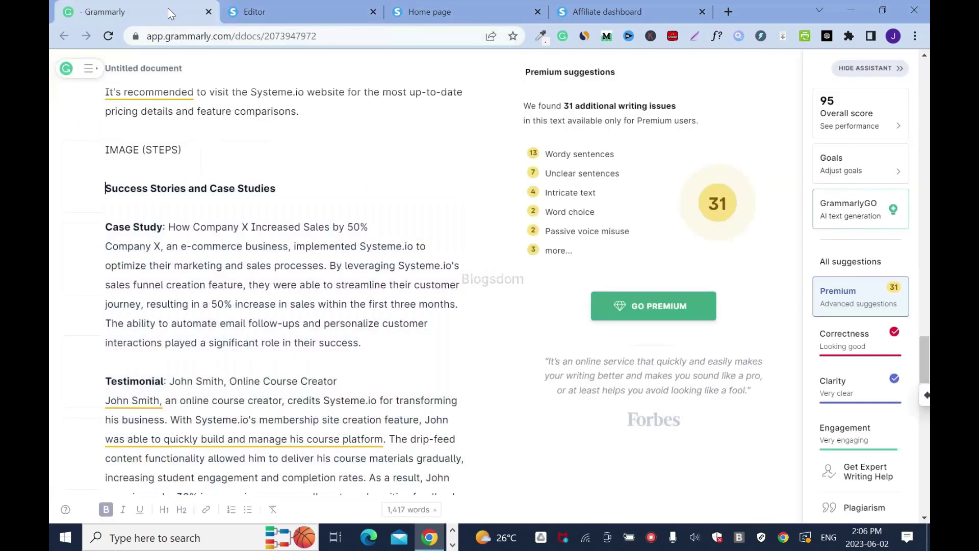
pyautogui.moveTo(925, 359); pyautogui.dragTo(925, 489)
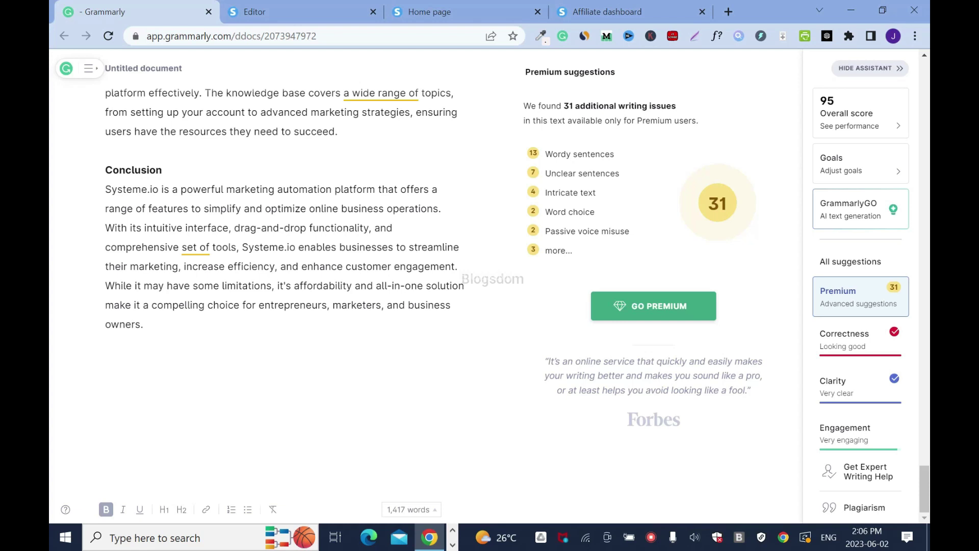
pyautogui.moveTo(106, 247); pyautogui.dragTo(145, 325)
pyautogui.hotkey('ctrl', 'c')
pyautogui.click(301, 11)
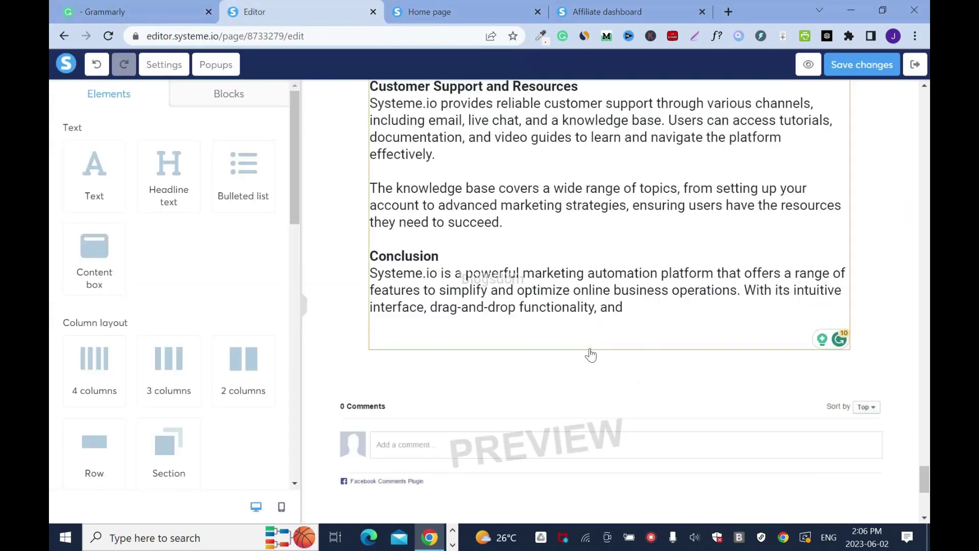
pyautogui.click(640, 317)
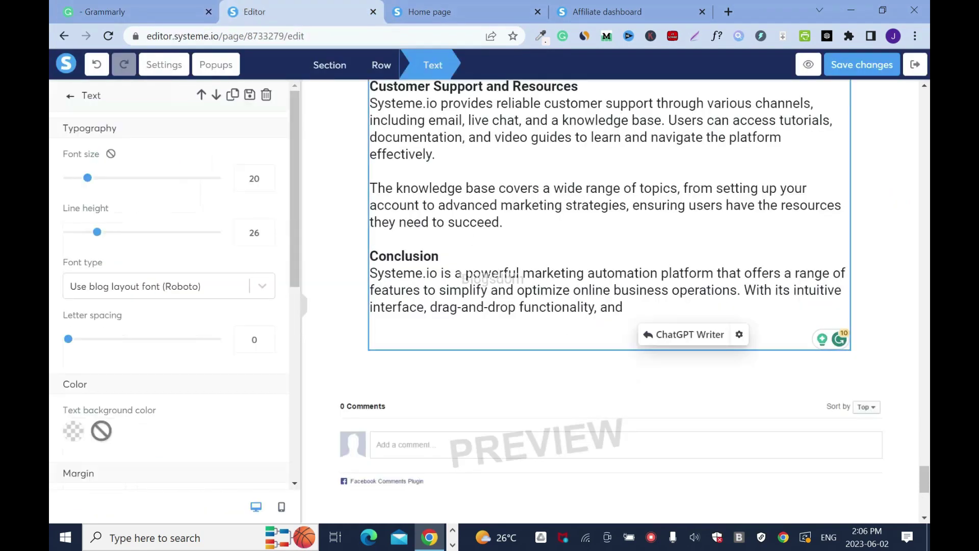
pyautogui.hotkey('ctrl', 'v')
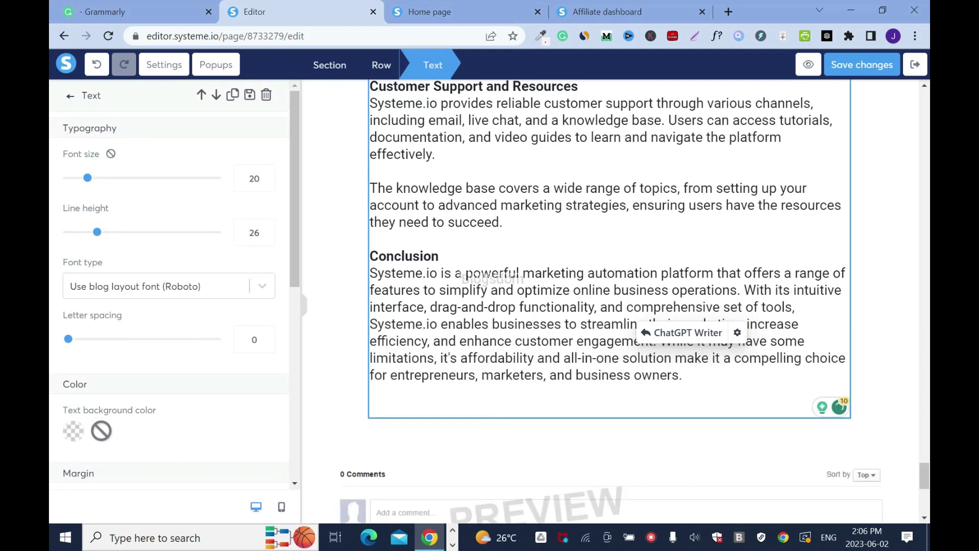
# - Split the Conclusion into separate paragraphs before "With its intuitive interface" and before "While it may have some limitations"
pyautogui.click(745, 290)
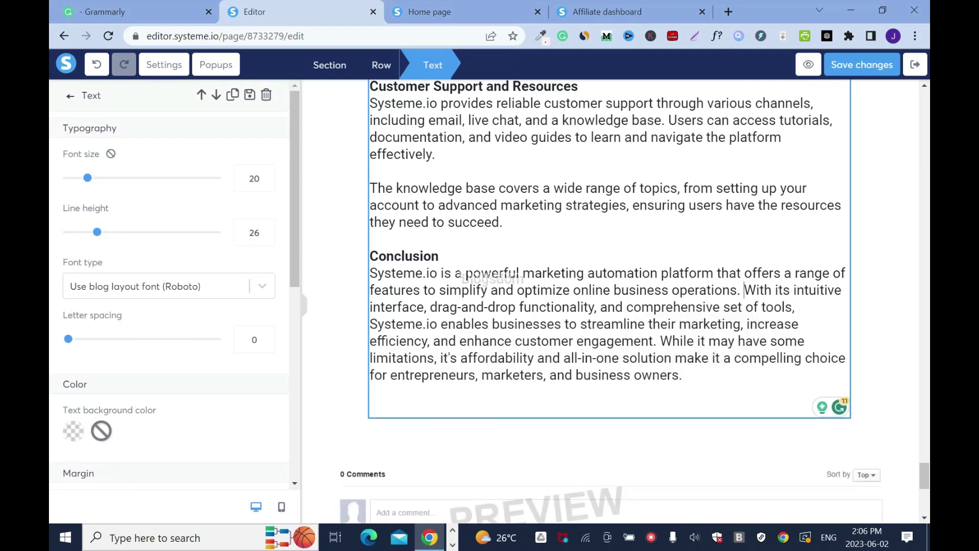
pyautogui.press('Return')
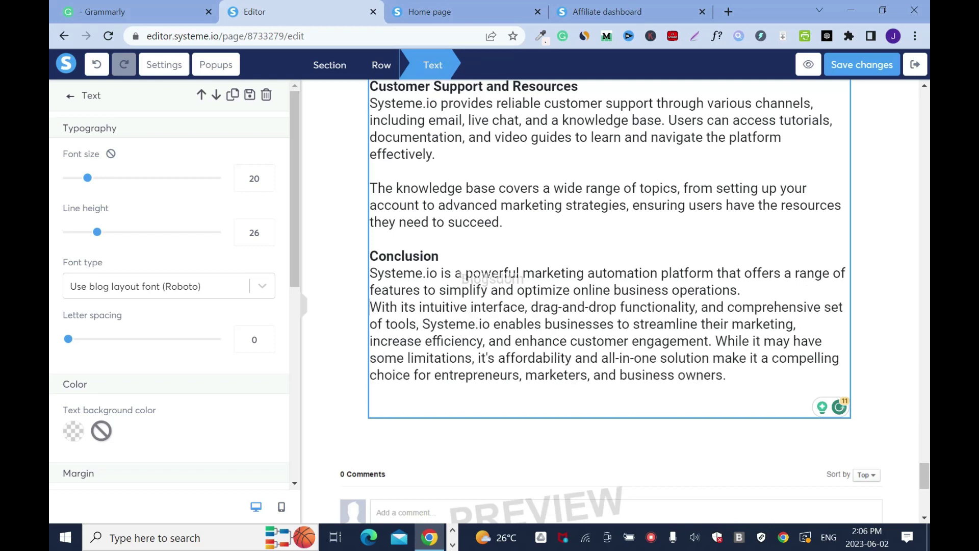
pyautogui.press('Return')
pyautogui.press('Return')
pyautogui.press('Return')
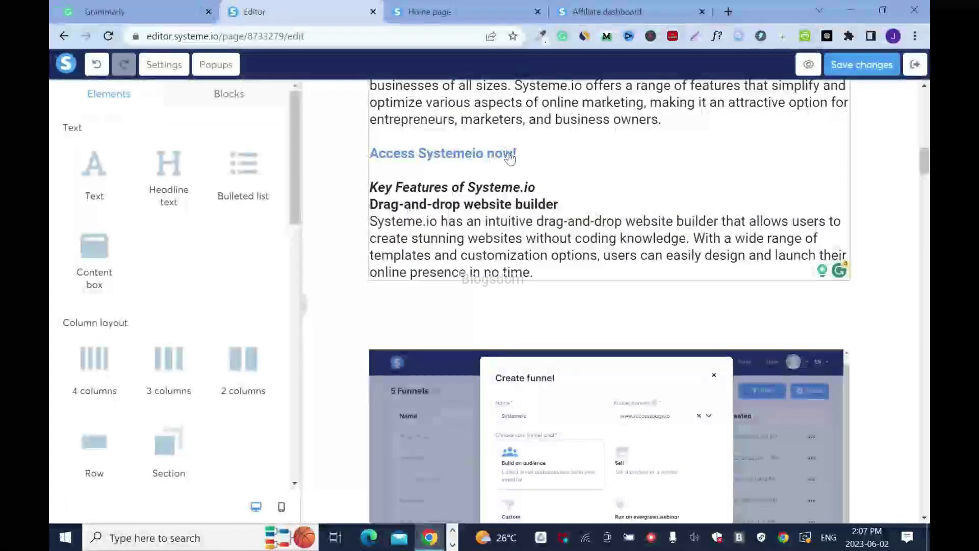
# - Add a text element below the Conclusion reading "FREE Sign up: Access to Systemeio"
pyautogui.moveTo(926, 171); pyautogui.dragTo(926, 205)
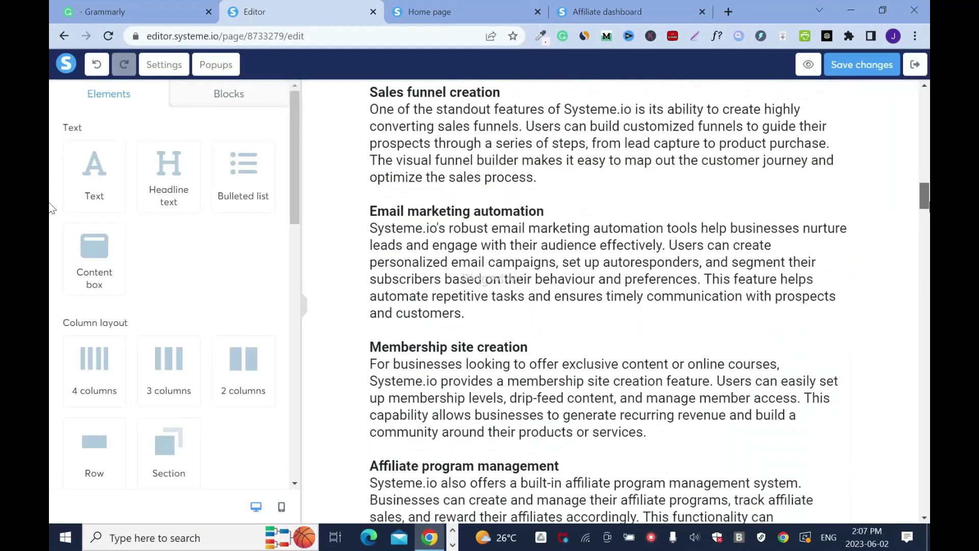
pyautogui.moveTo(928, 240); pyautogui.dragTo(928, 486)
pyautogui.moveTo(90, 182); pyautogui.dragTo(402, 378)
pyautogui.tripleClick(555, 413)
pyautogui.write('Access to Systemeio')
pyautogui.press('Home')
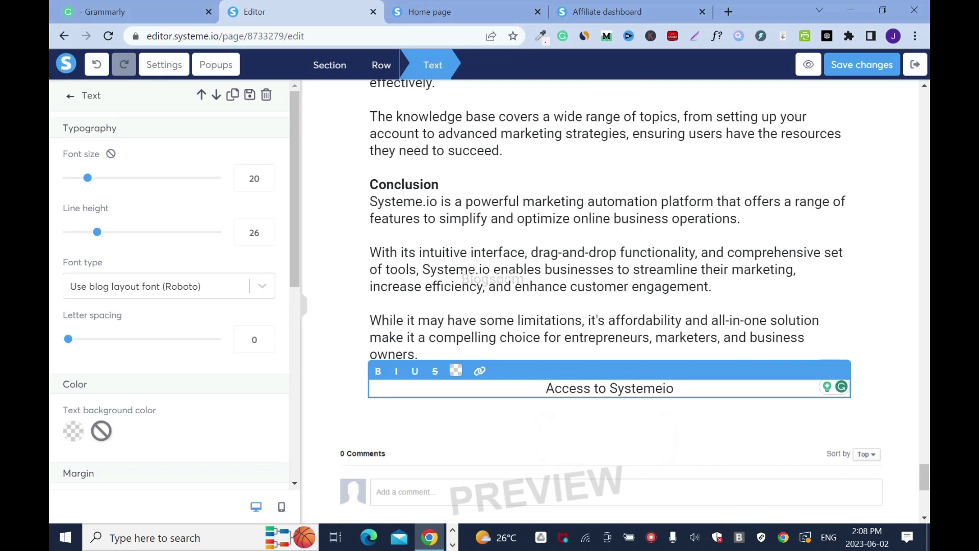
pyautogui.write('FREE Sign up:')
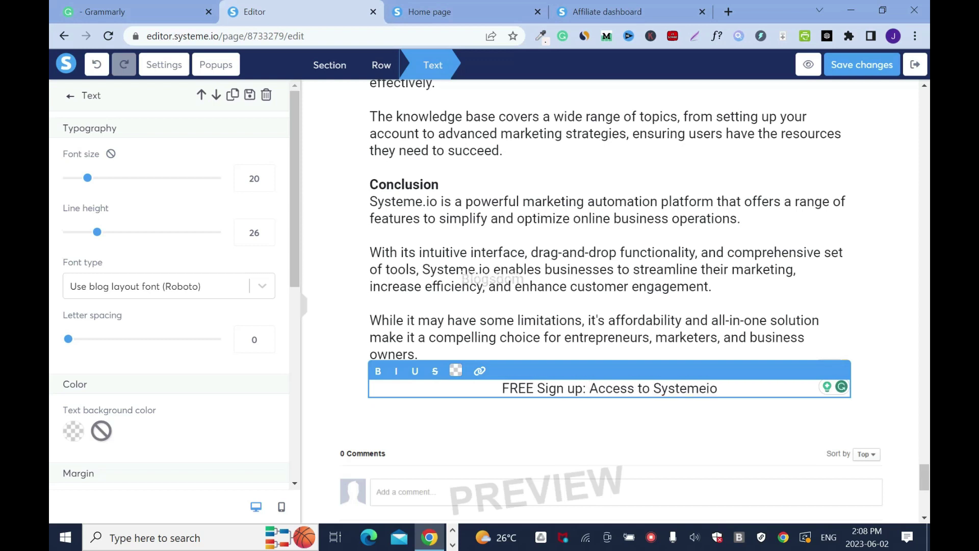
# - Capitalize "Up" in the new sign-up line and make "FREE Sign Up" bold
pyautogui.click(574, 388)
pyautogui.press('BackSpace')
pyautogui.write('U')
pyautogui.moveTo(584, 388); pyautogui.dragTo(502, 389)
pyautogui.click(378, 371)
# - Link "Access to Systemeio" below the Conclusion to the systeme.io affiliate link from the Affiliate dashboard
pyautogui.moveTo(719, 389); pyautogui.dragTo(590, 389)
pyautogui.click(479, 372)
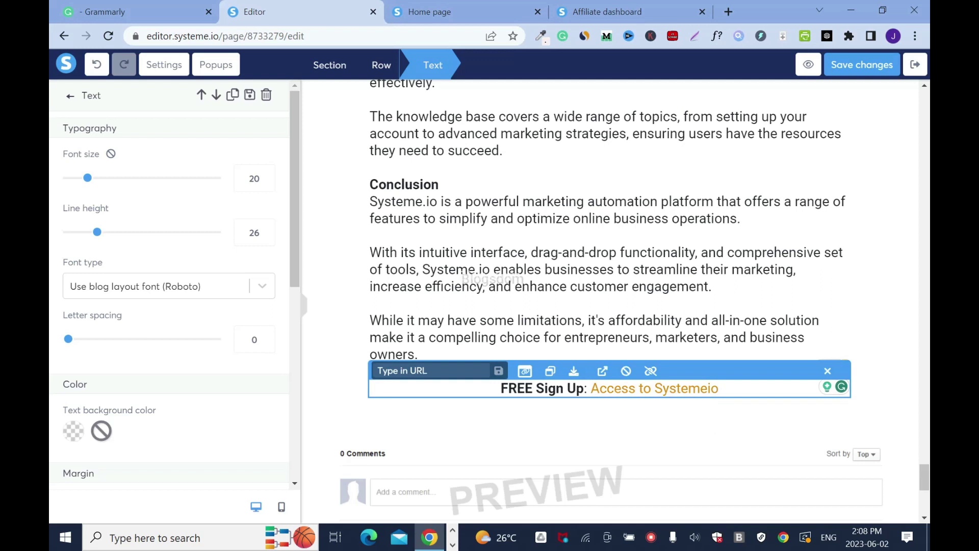
pyautogui.click(598, 6)
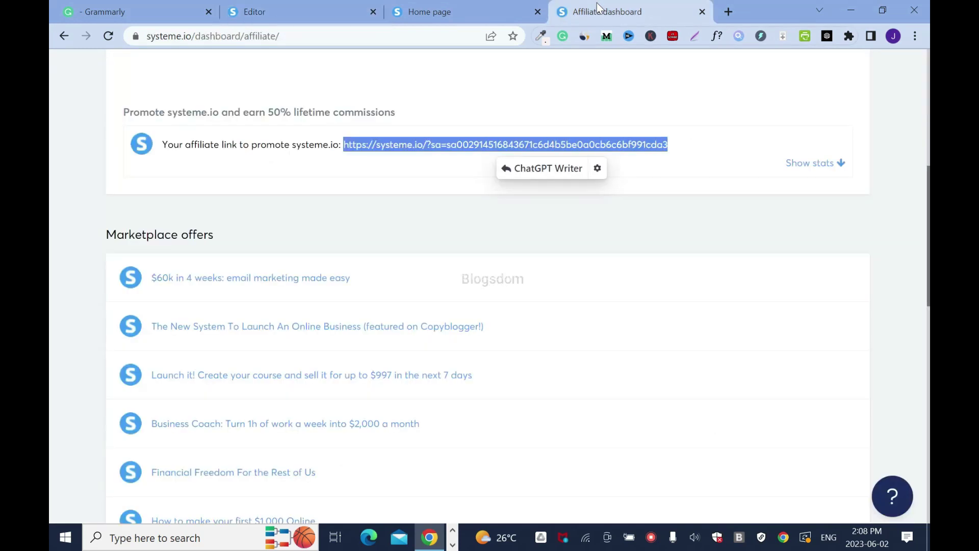
pyautogui.click(262, 6)
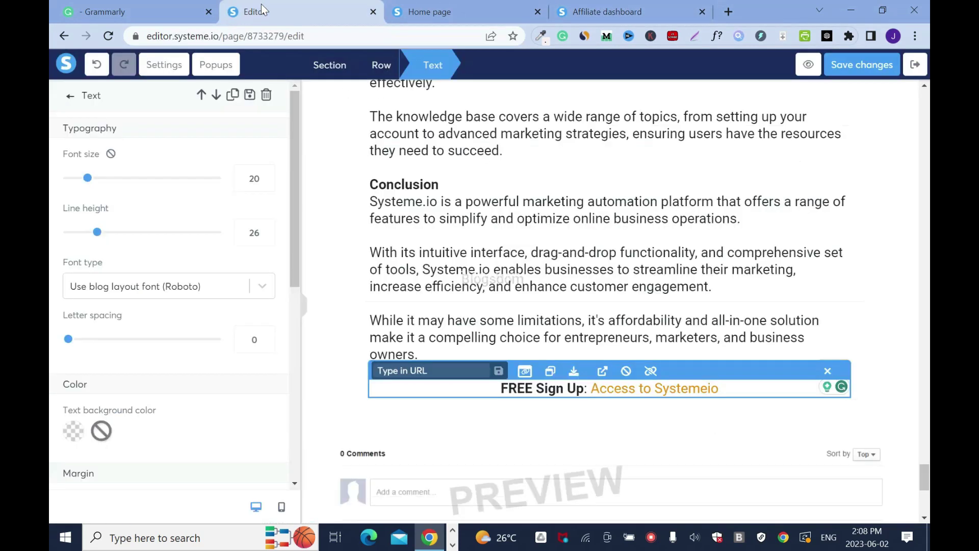
pyautogui.click(439, 371)
pyautogui.hotkey('ctrl', 'v')
pyautogui.click(499, 372)
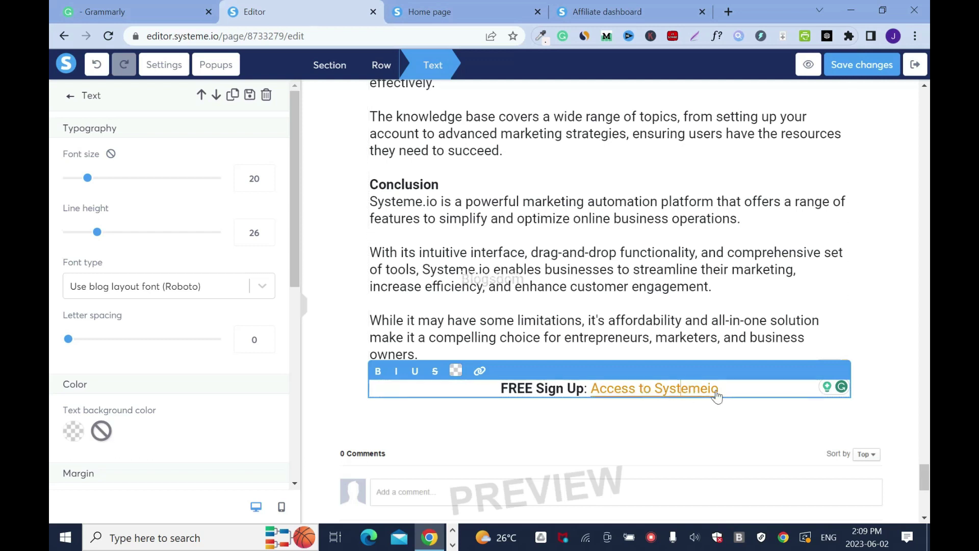
pyautogui.click(809, 430)
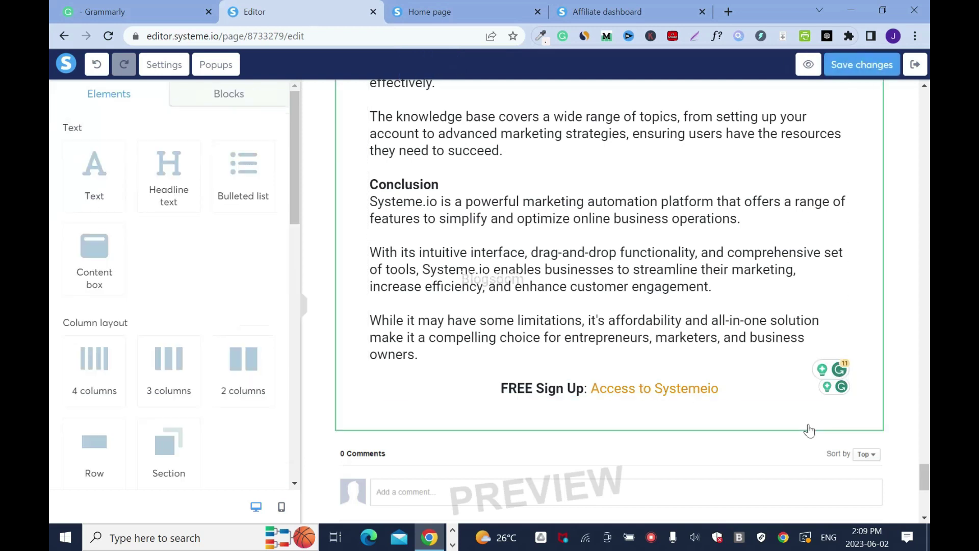
# - Make the linked "Access to Systemeio" below the Conclusion blue and bold, and save the page
pyautogui.click(719, 388)
pyautogui.moveTo(718, 388); pyautogui.dragTo(591, 389)
pyautogui.click(456, 371)
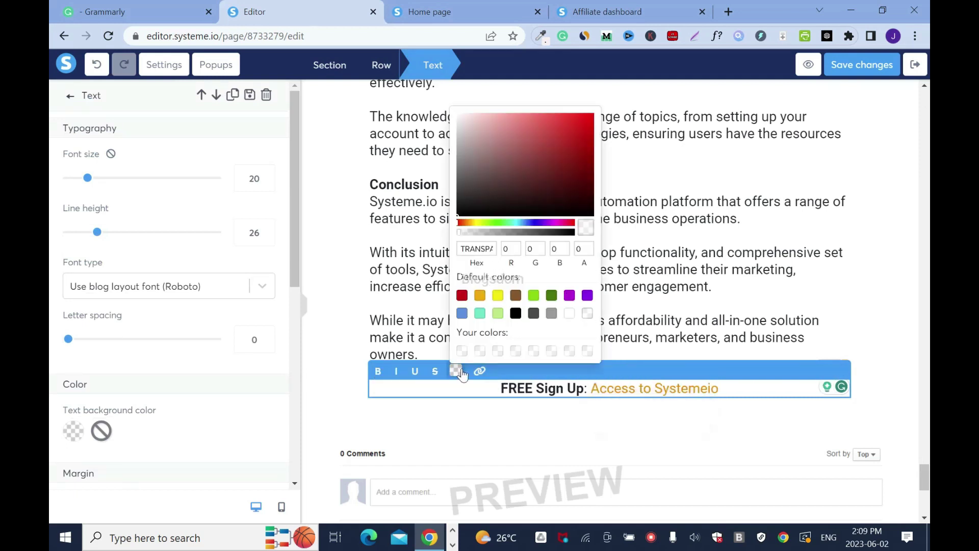
pyautogui.click(462, 313)
pyautogui.moveTo(719, 388); pyautogui.dragTo(590, 389)
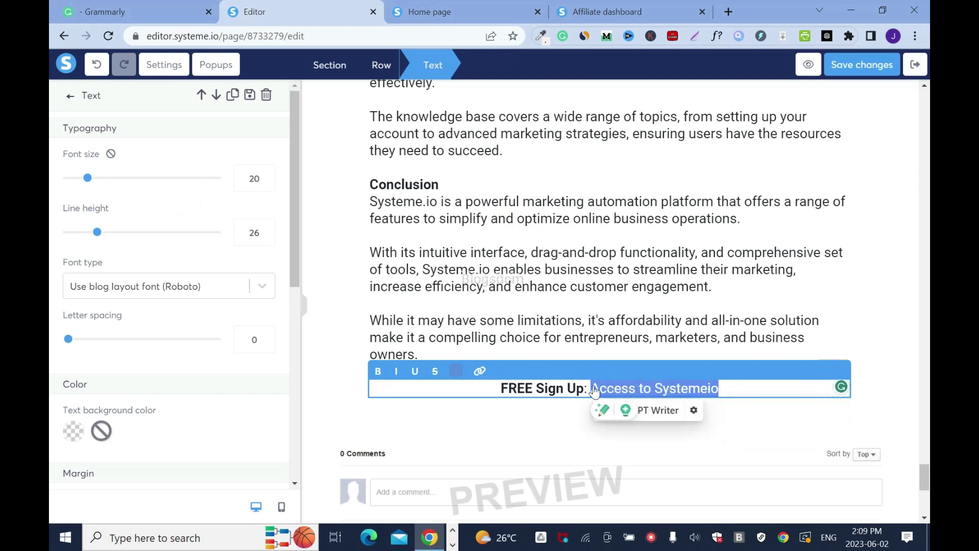
pyautogui.click(378, 371)
pyautogui.click(871, 67)
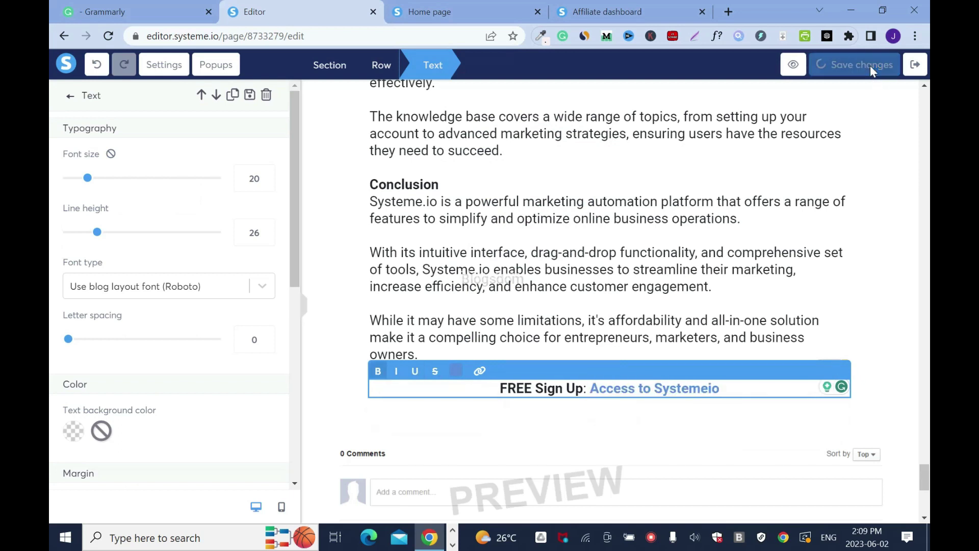
# - Copy the complete sign-up line and paste it into a new text element between the Create funnel image and "Sales funnel creation"
pyautogui.click(733, 390)
pyautogui.moveTo(733, 391); pyautogui.dragTo(499, 388)
pyautogui.hotkey('ctrl', 'c')
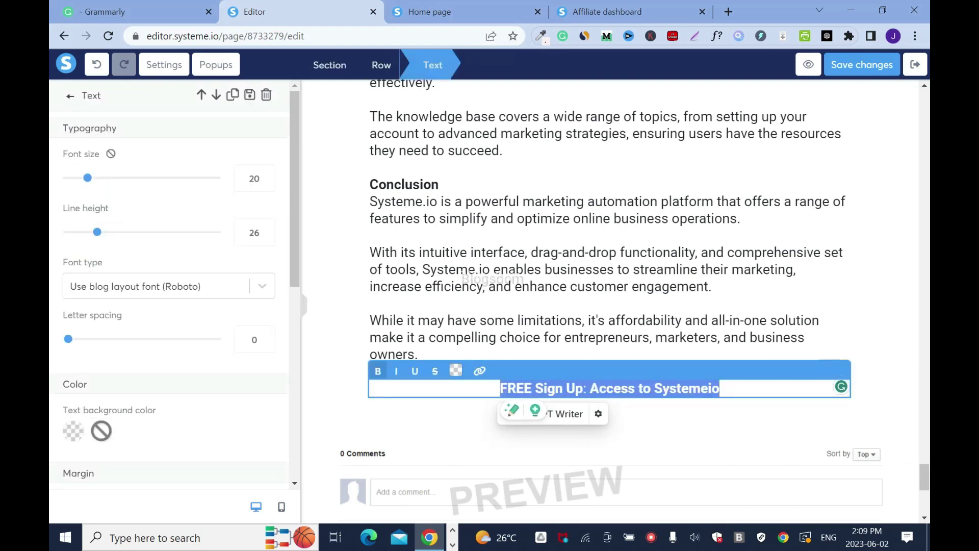
pyautogui.click(857, 301)
pyautogui.moveTo(925, 477); pyautogui.dragTo(928, 191)
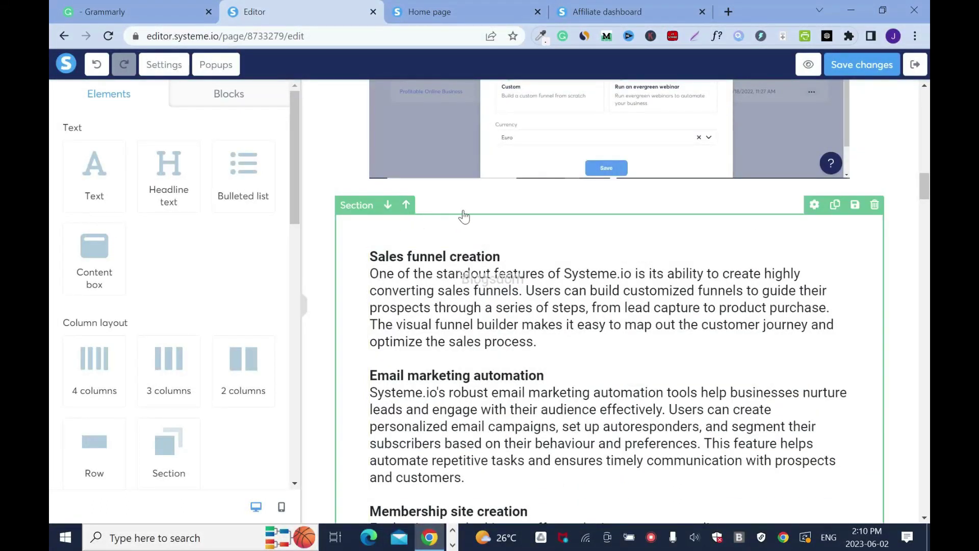
pyautogui.moveTo(90, 197); pyautogui.dragTo(389, 209)
pyautogui.click(542, 284)
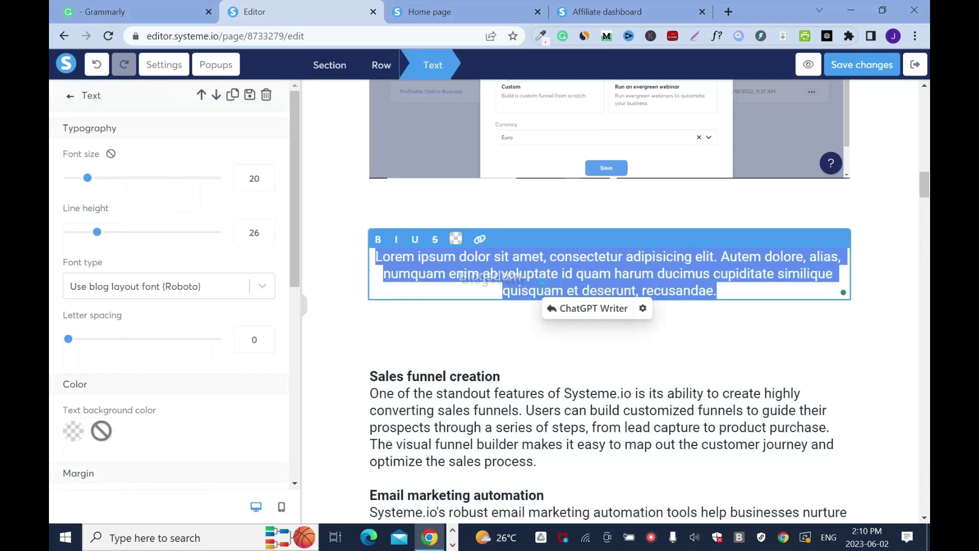
pyautogui.hotkey('ctrl', 'v')
pyautogui.click(674, 277)
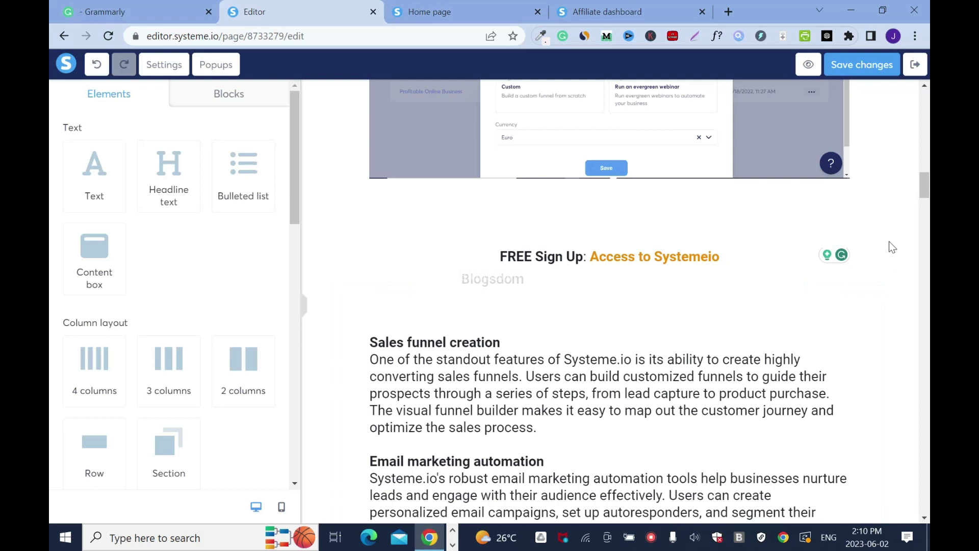
# - Color "Access to Systemeio" above "Sales funnel creation" blue and save the page
pyautogui.click(811, 257)
pyautogui.moveTo(719, 256); pyautogui.dragTo(590, 257)
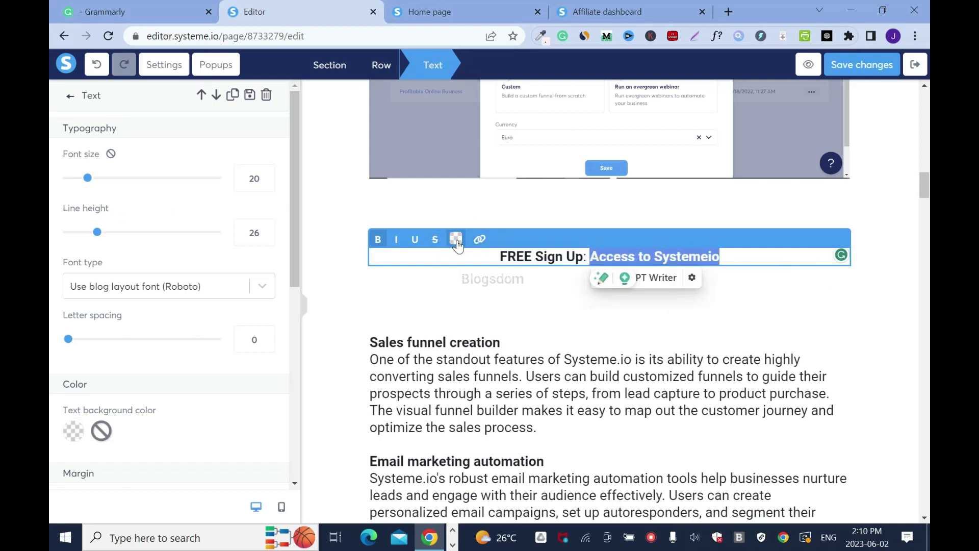
pyautogui.click(456, 239)
pyautogui.click(462, 452)
pyautogui.click(892, 320)
pyautogui.click(857, 67)
# - Add a text element above the funnel template screenshot and replace its placeholder with the copied sign-up line
pyautogui.moveTo(927, 191); pyautogui.dragTo(926, 219)
pyautogui.moveTo(929, 232); pyautogui.dragTo(923, 193)
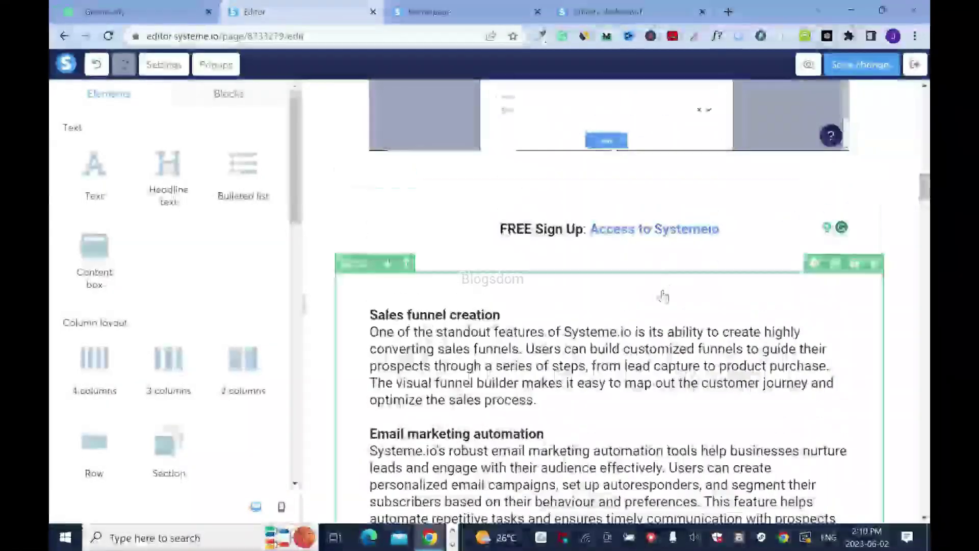
pyautogui.scroll(-9, 660, 293)
pyautogui.scroll(-10, 581, 243)
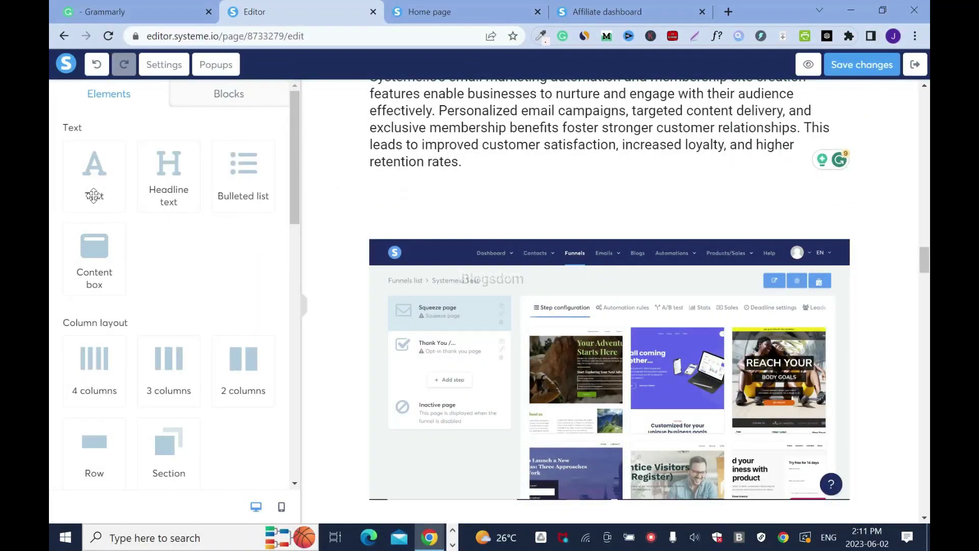
pyautogui.moveTo(96, 187); pyautogui.dragTo(362, 214)
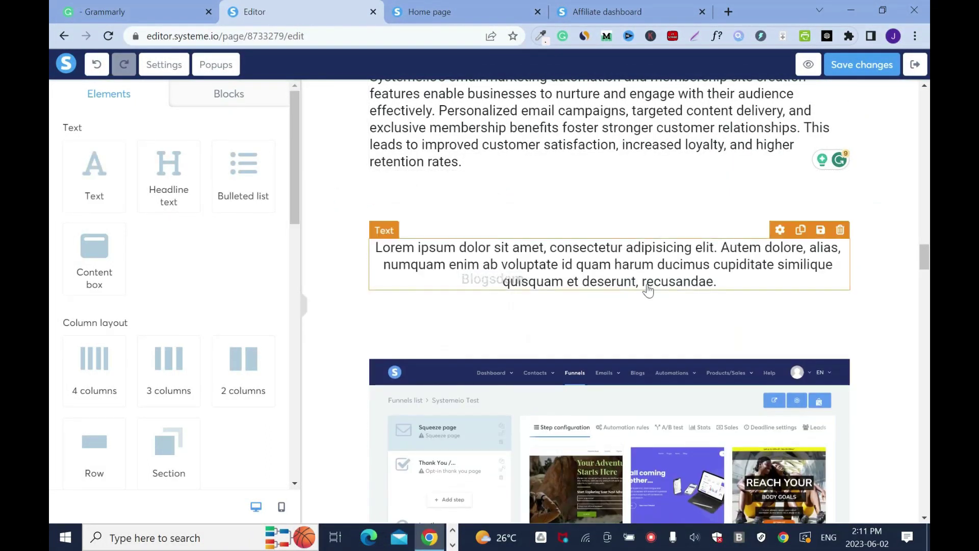
pyautogui.doubleClick(673, 281)
pyautogui.hotkey('ctrl', 'a')
pyautogui.hotkey('ctrl', 'v')
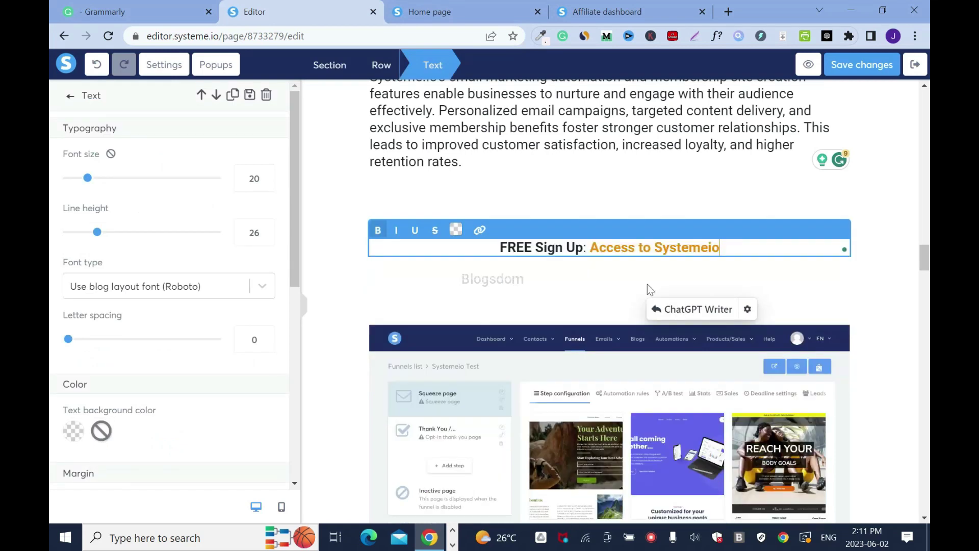
# - Color "Access to Systemeio" above the funnel template screenshot blue and save the page
pyautogui.moveTo(719, 248); pyautogui.dragTo(591, 248)
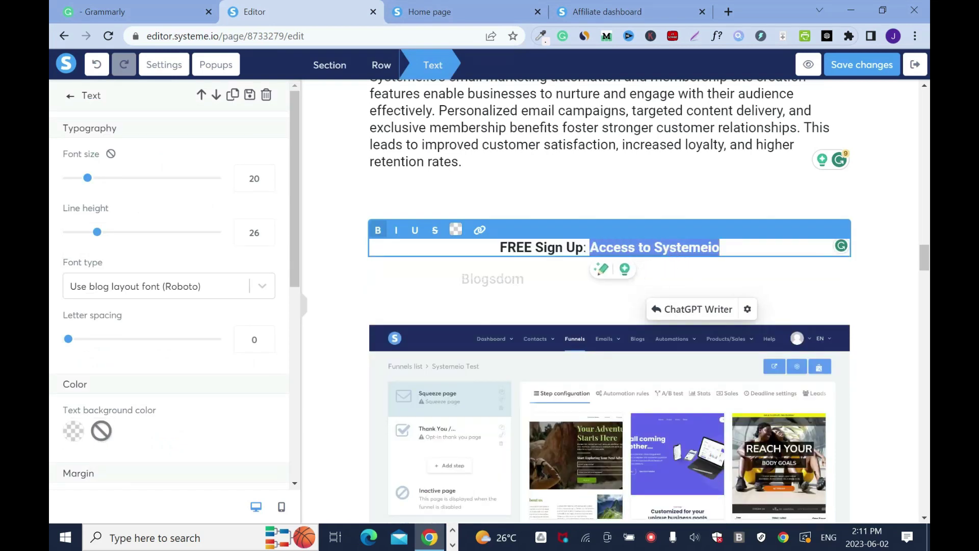
pyautogui.click(456, 230)
pyautogui.click(899, 279)
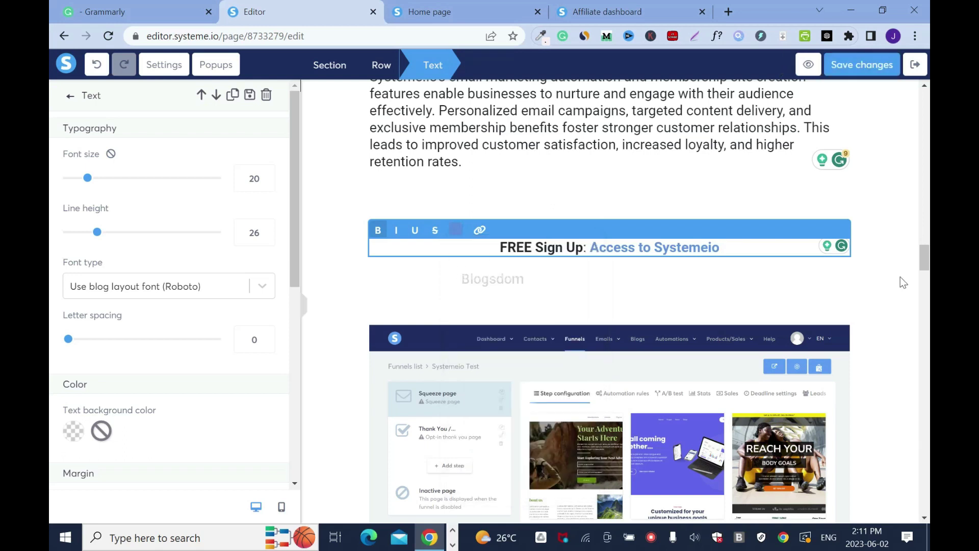
pyautogui.click(694, 258)
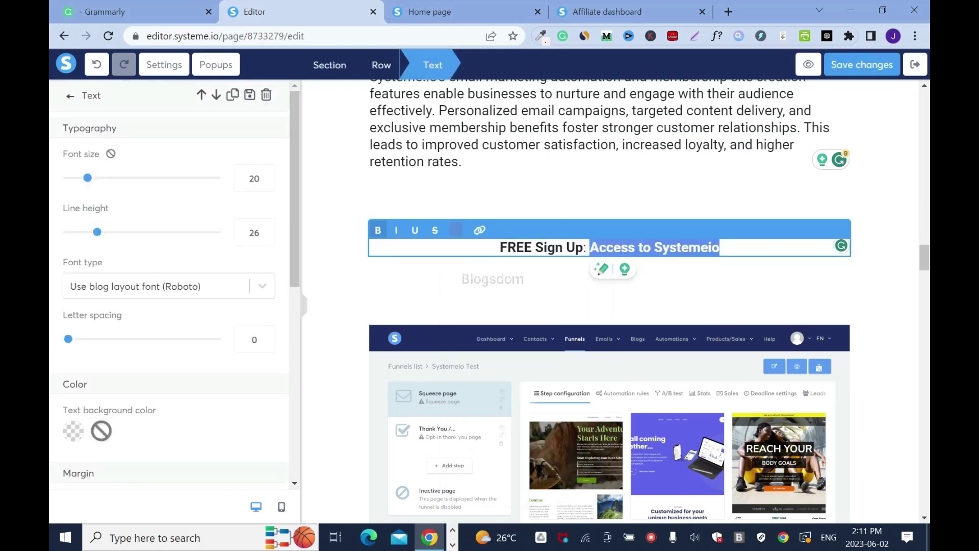
pyautogui.click(698, 247)
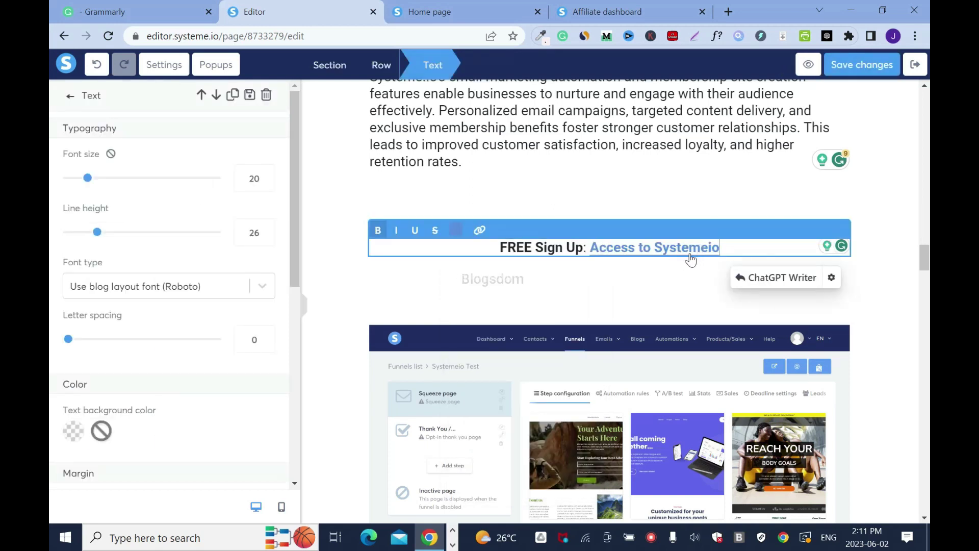
pyautogui.click(883, 269)
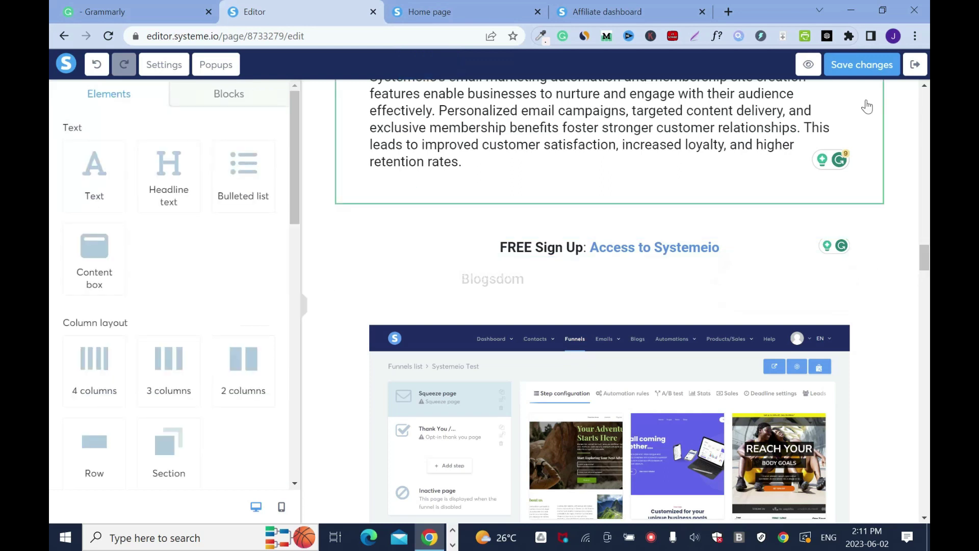
pyautogui.click(870, 66)
# - Add a text element above the "Choose your plan" image, paste the sign-up line and shorten it to "FREE Sign Up"
pyautogui.scroll(-15, 52, 286)
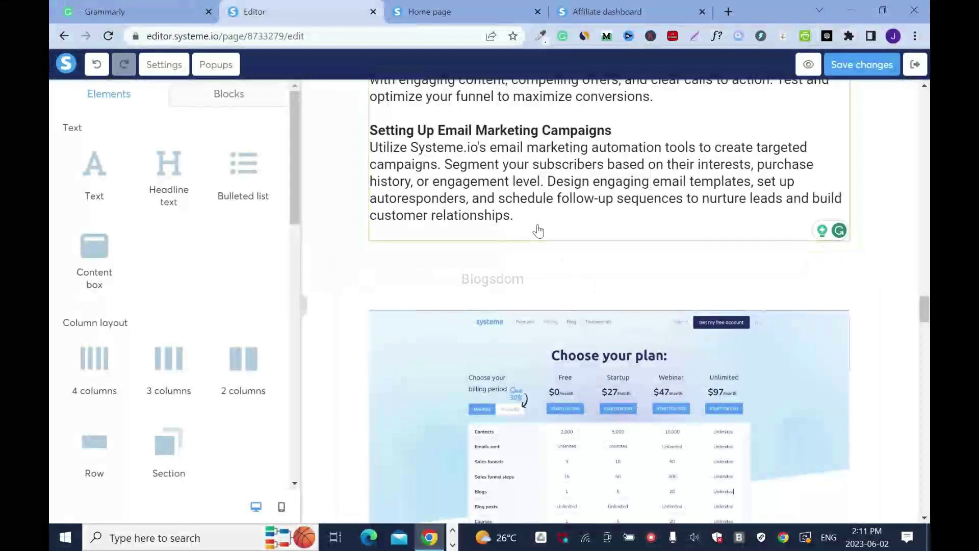
pyautogui.moveTo(95, 174); pyautogui.dragTo(424, 285)
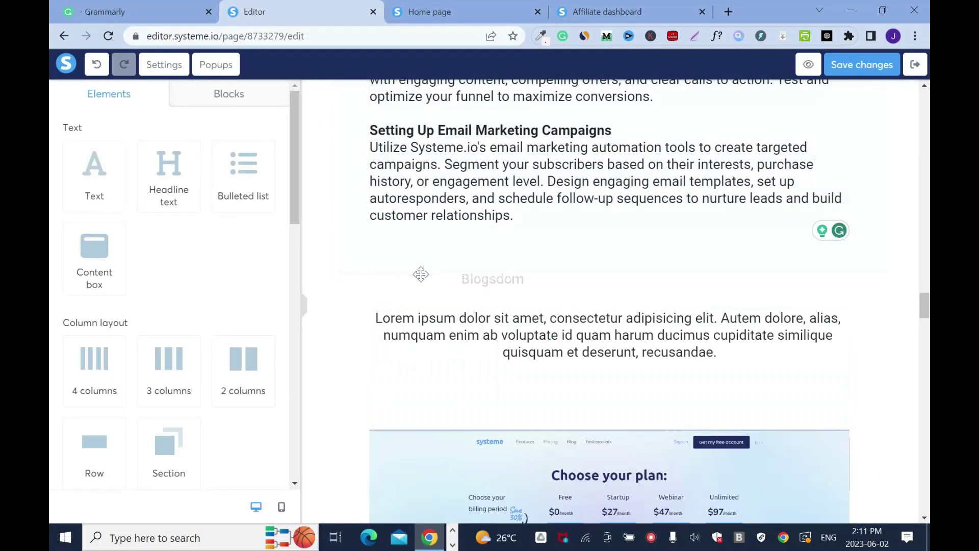
pyautogui.tripleClick(609, 343)
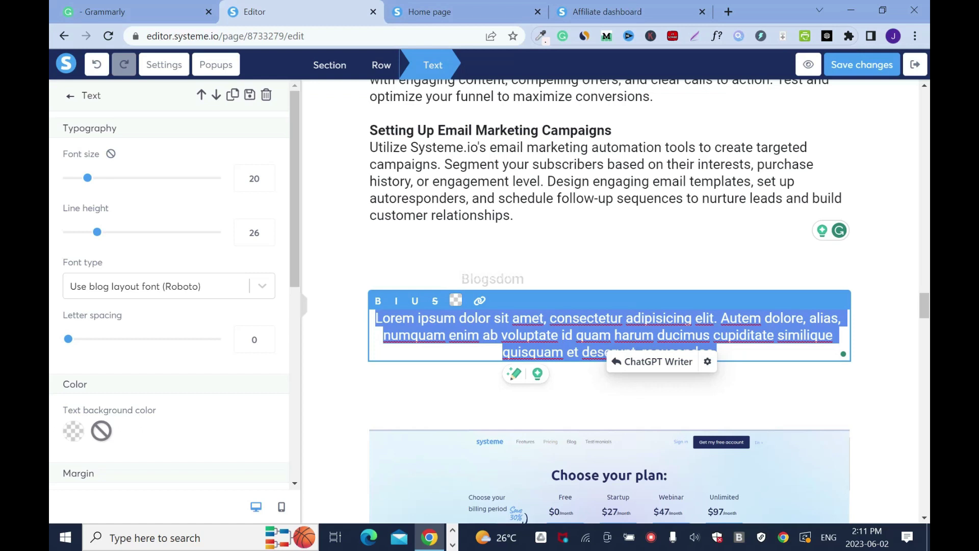
pyautogui.hotkey('ctrl', 'v')
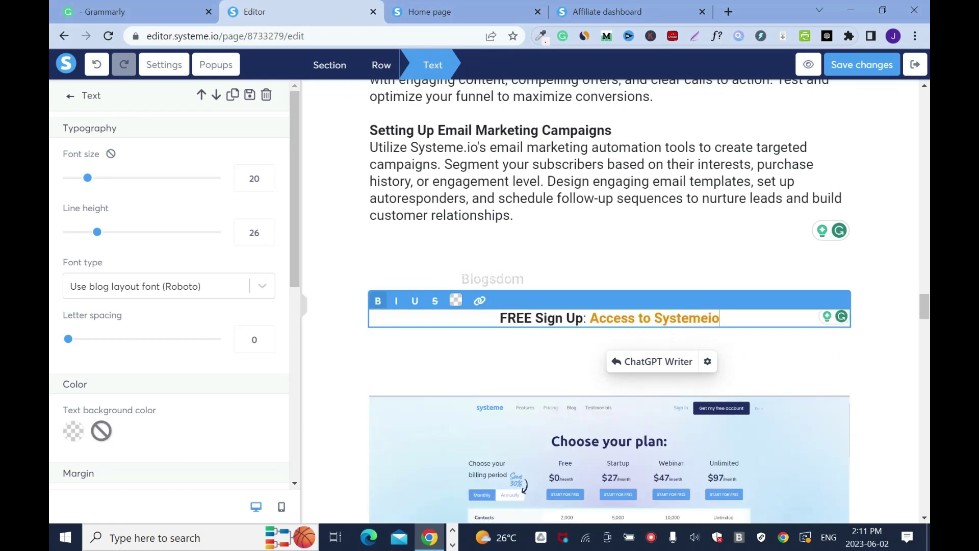
pyautogui.moveTo(583, 318); pyautogui.dragTo(719, 319)
pyautogui.press('BackSpace')
# - Link the "FREE Sign Up" text above the "Choose your plan" image to the affiliate URL from the affiliate dashboard
pyautogui.moveTo(652, 318); pyautogui.dragTo(575, 318)
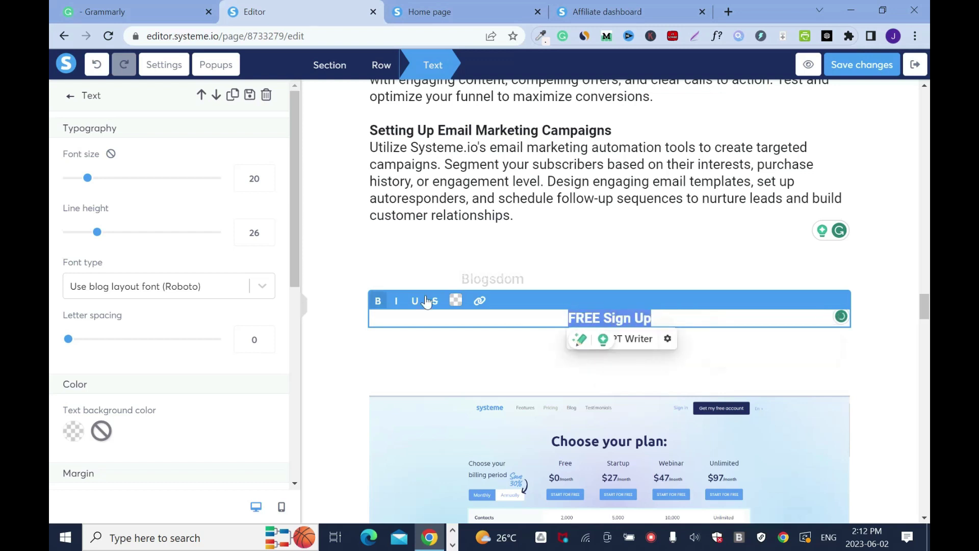
pyautogui.click(480, 301)
pyautogui.click(449, 8)
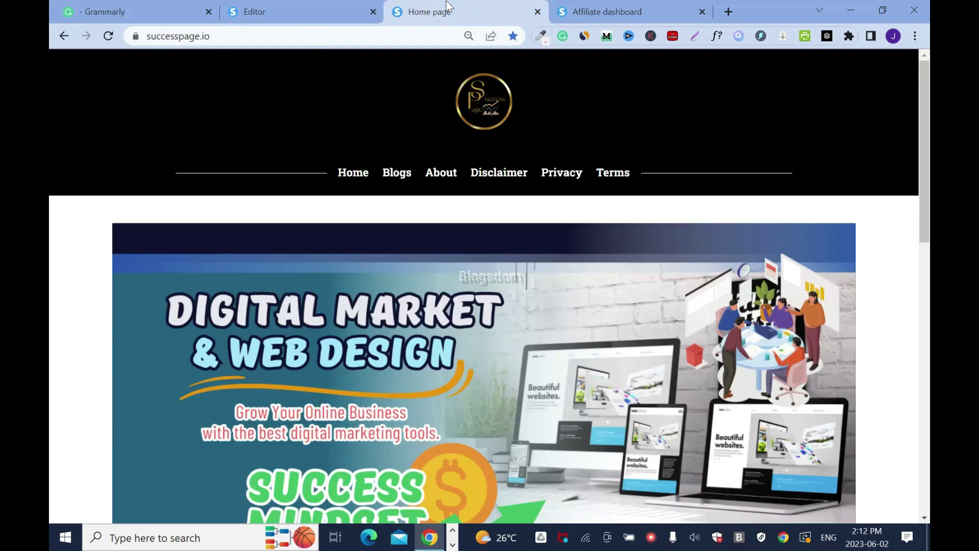
pyautogui.click(267, 8)
pyautogui.click(635, 6)
pyautogui.click(294, 15)
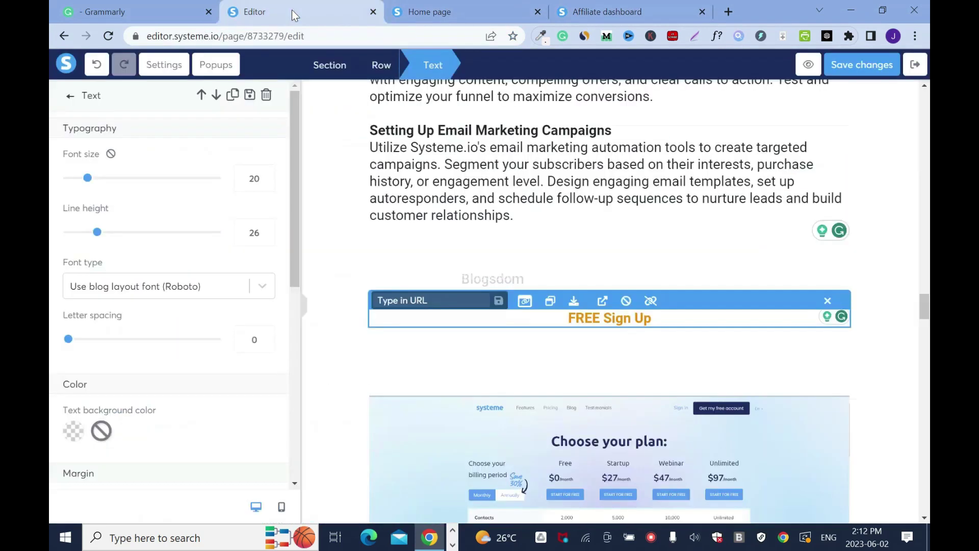
pyautogui.click(403, 300)
pyautogui.hotkey('ctrl', 'v')
pyautogui.click(497, 303)
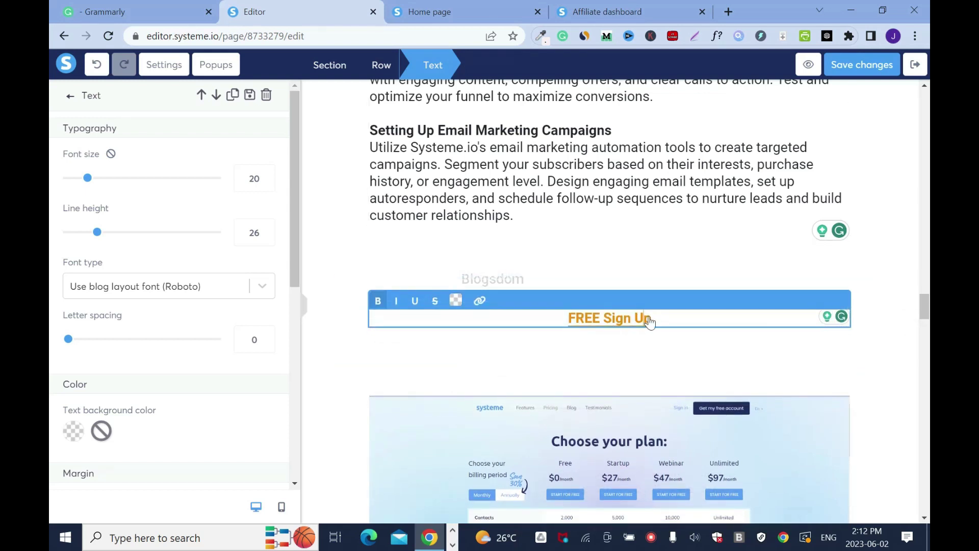
# - Color the "FREE Sign Up" link above the "Choose your plan" image blue (4A90E2) and save the page
pyautogui.moveTo(653, 319); pyautogui.dragTo(567, 319)
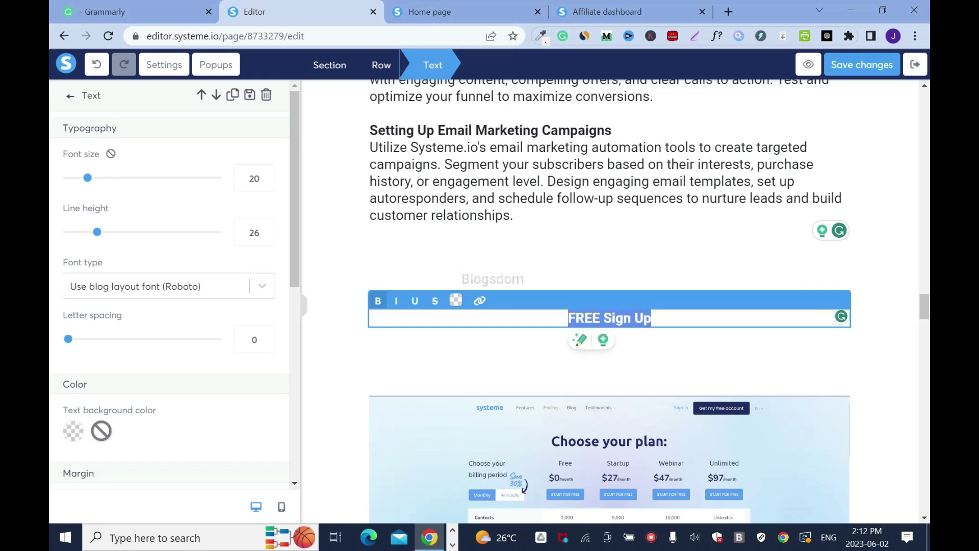
pyautogui.click(455, 302)
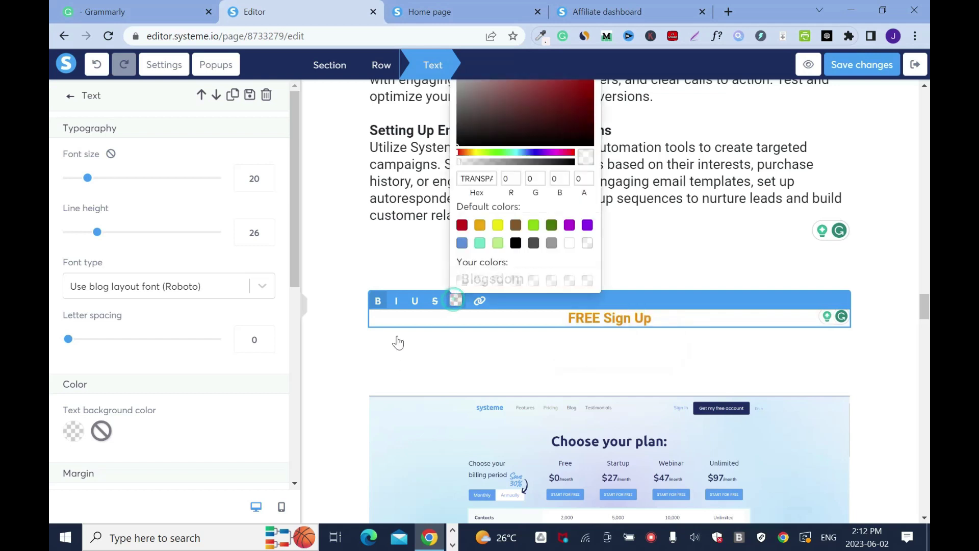
pyautogui.click(461, 244)
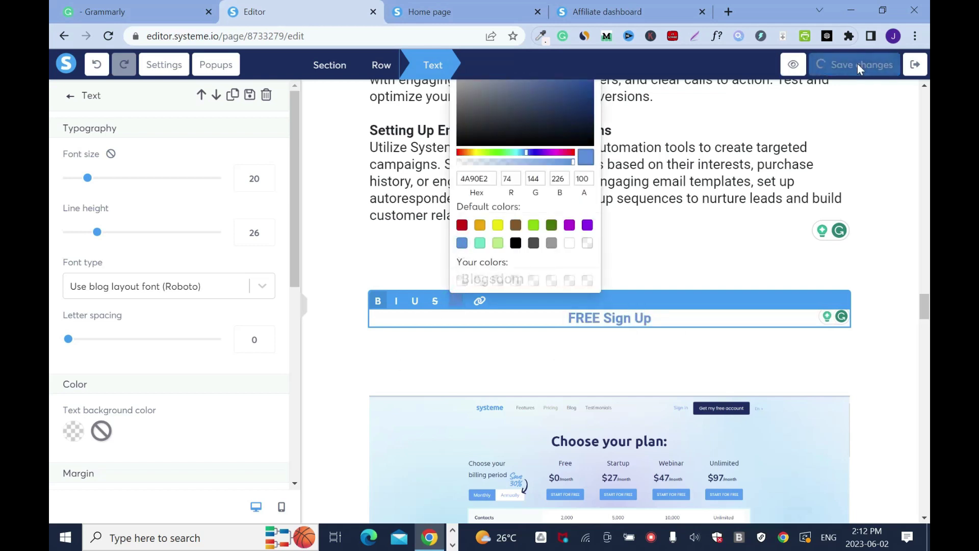
pyautogui.click(904, 190)
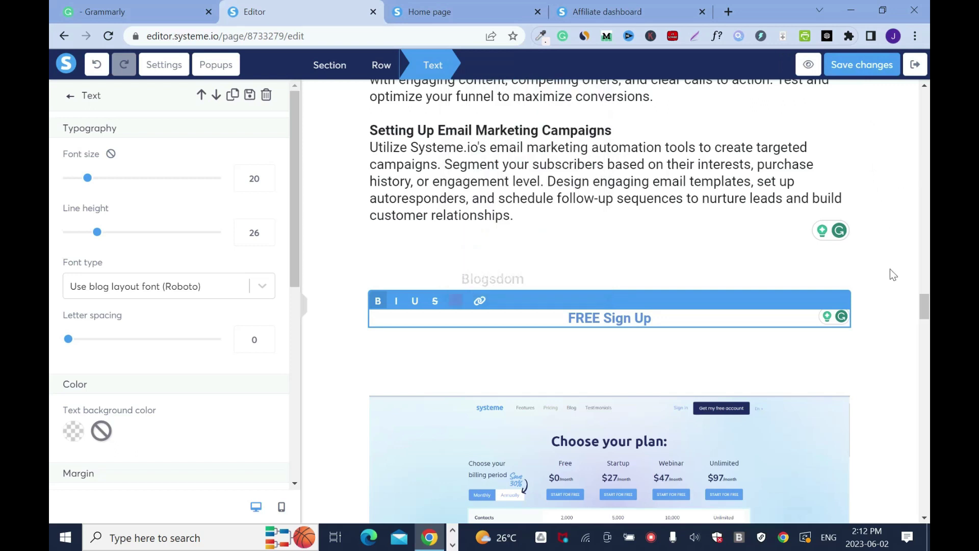
pyautogui.click(905, 345)
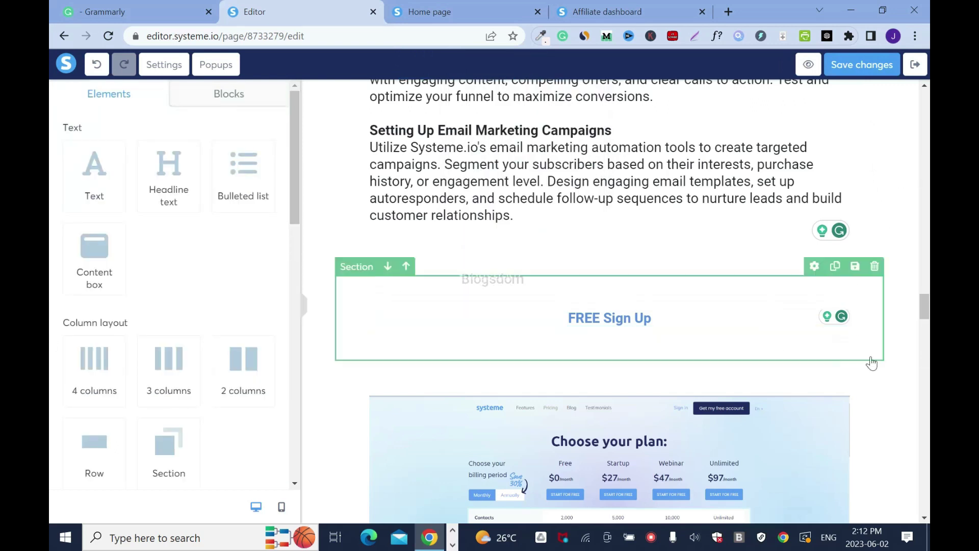
# - Link the "Create funnel" screenshot to the copied affiliate URL, set it to open in a new window, and save
pyautogui.moveTo(925, 304)
pyautogui.mouseDown()
pyautogui.moveTo(927, 319)
pyautogui.moveTo(926, 276)
pyautogui.moveTo(927, 308)
pyautogui.mouseUp()
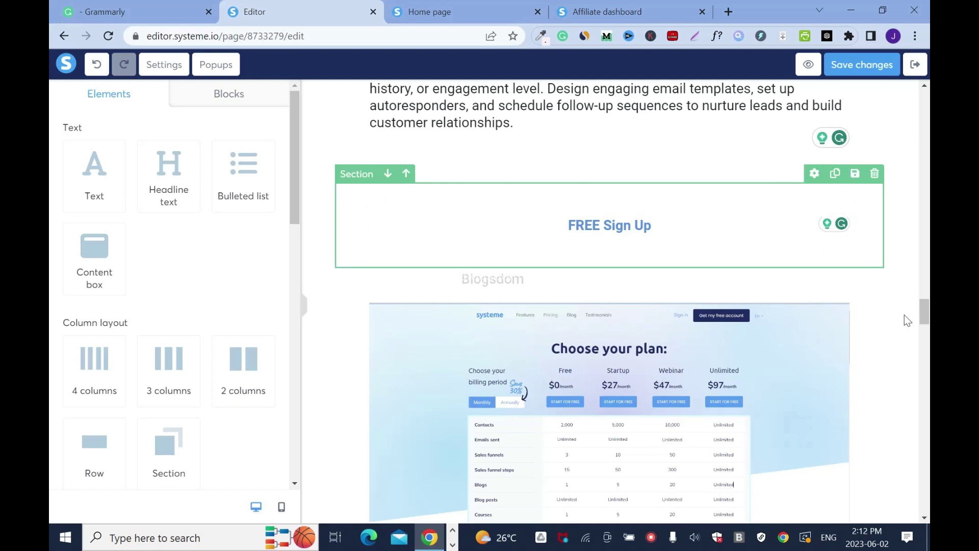
pyautogui.moveTo(925, 320); pyautogui.dragTo(927, 134)
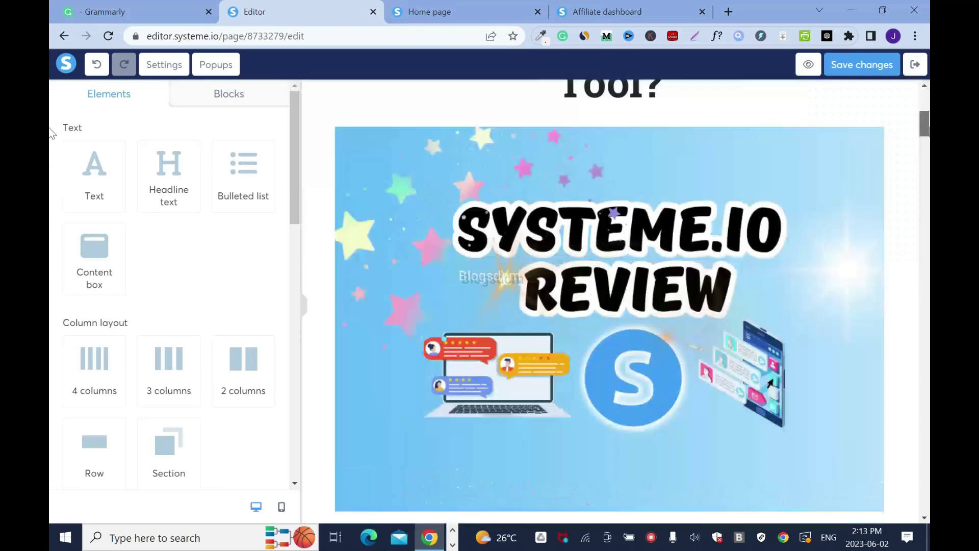
pyautogui.scroll(-15, 702, 182)
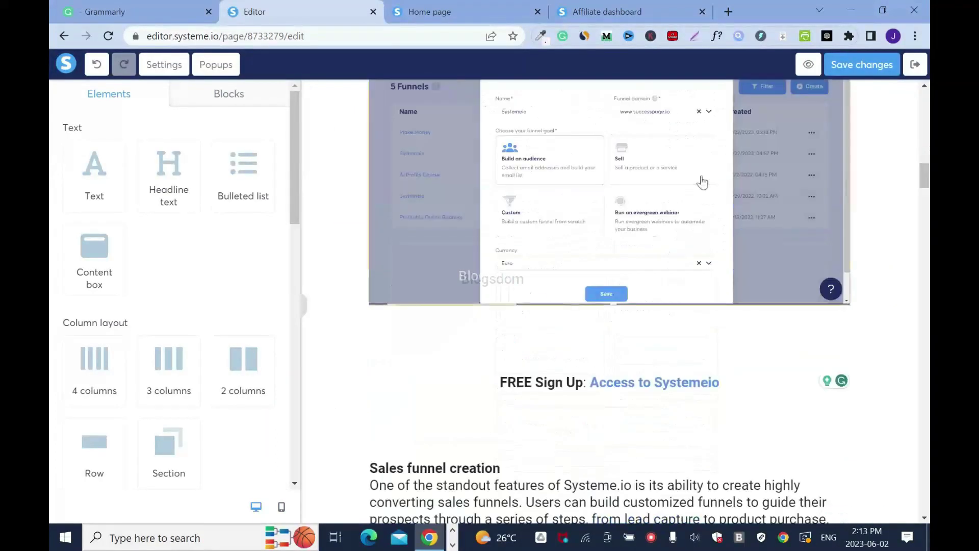
pyautogui.click(695, 176)
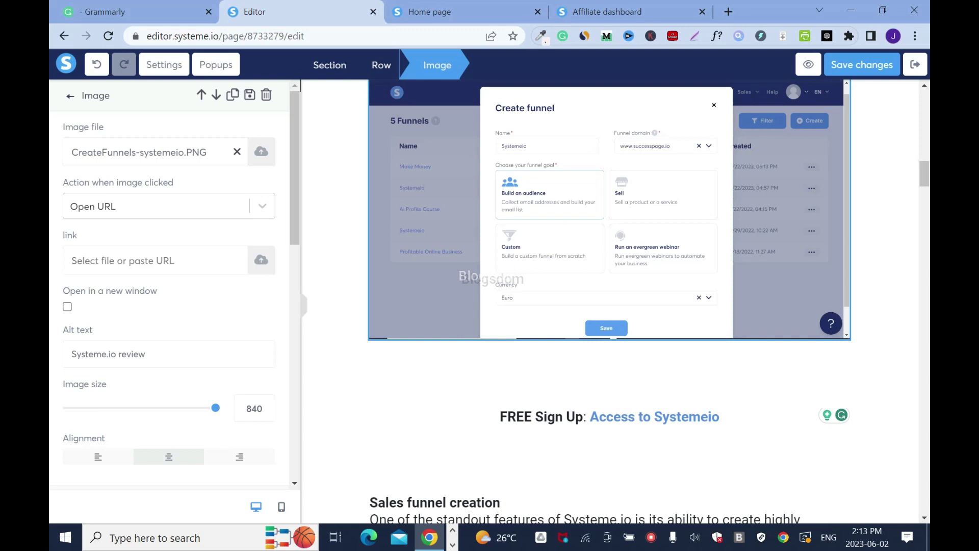
pyautogui.click(263, 207)
pyautogui.click(264, 207)
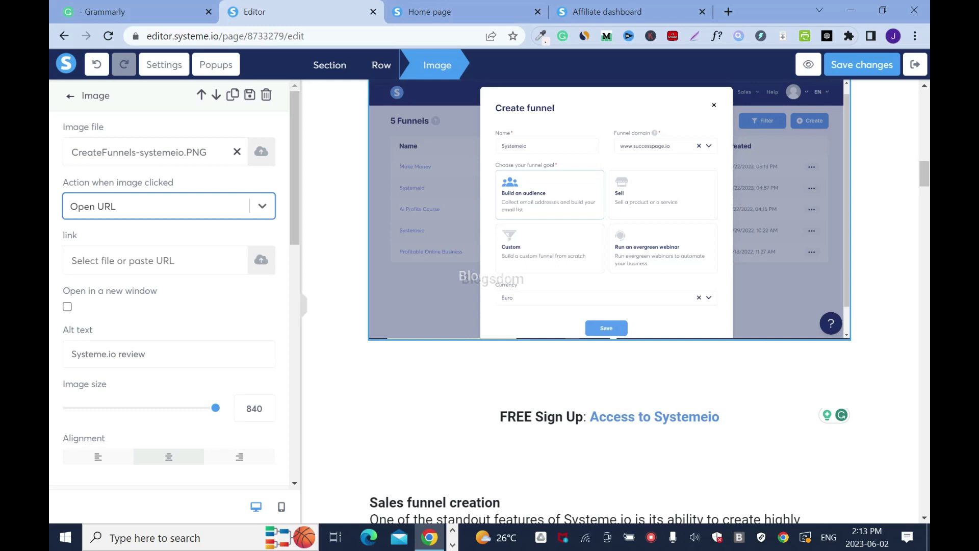
pyautogui.click(175, 261)
pyautogui.hotkey('ctrl', 'v')
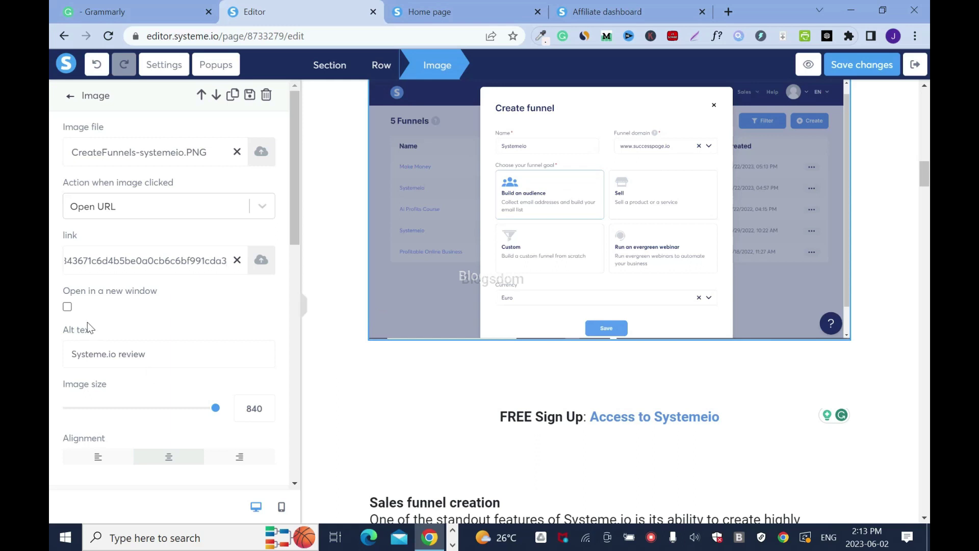
pyautogui.click(67, 307)
pyautogui.click(856, 67)
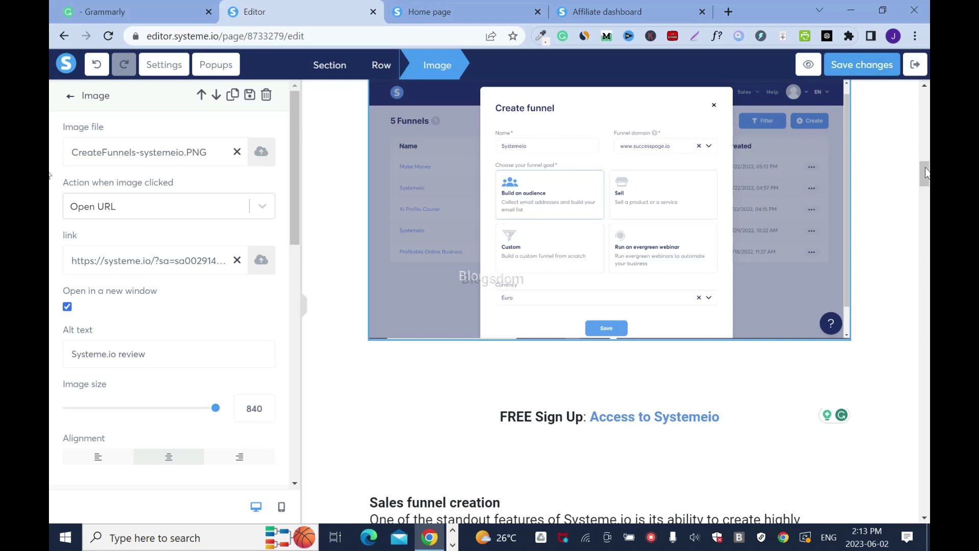
# - Link the funnel template screenshot to the copied affiliate URL, set it to open in a new window, and save
pyautogui.scroll(-15, 613, 306)
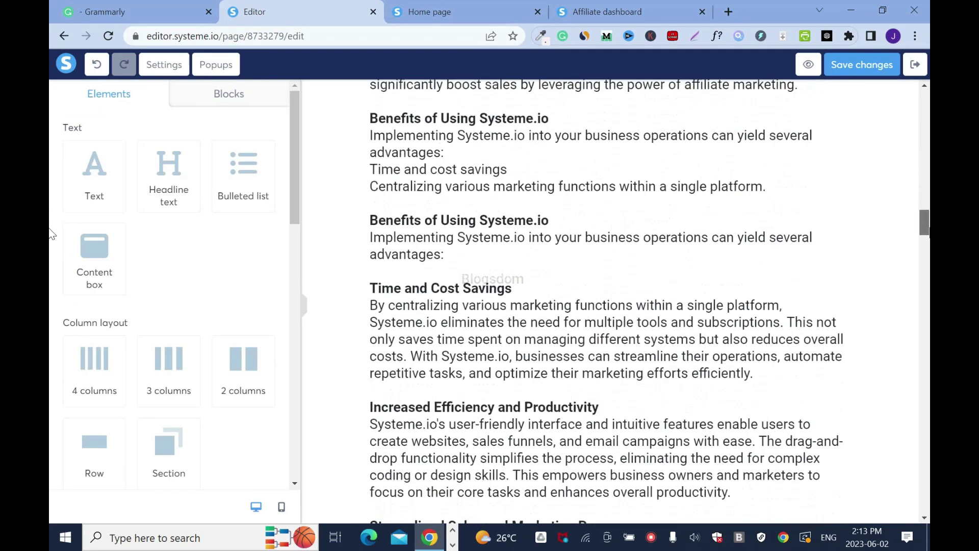
pyautogui.click(192, 265)
pyautogui.hotkey('ctrl', 'v')
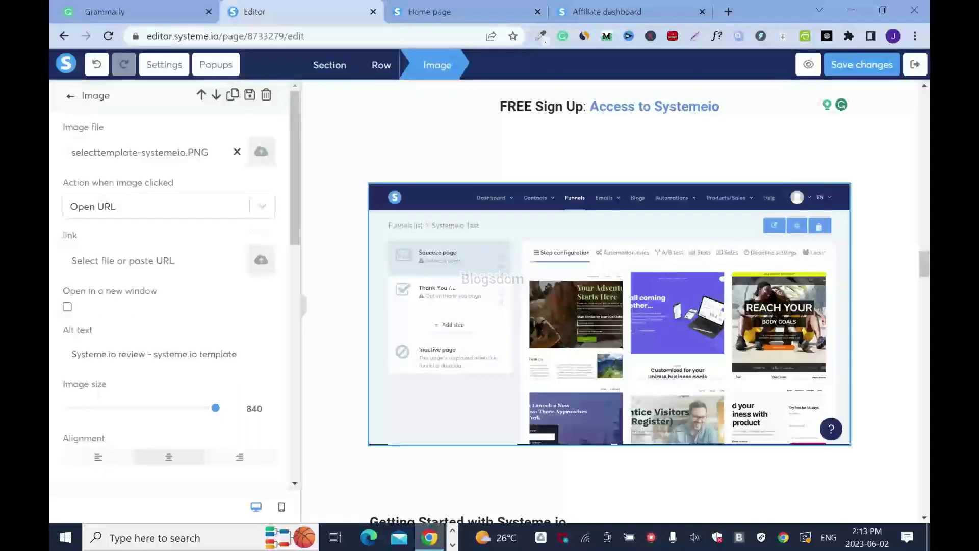
pyautogui.click(67, 308)
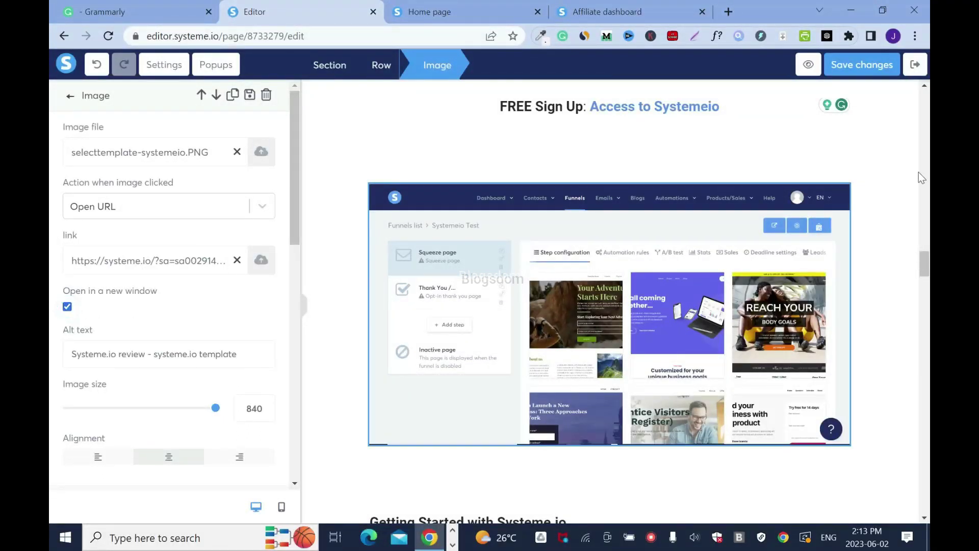
pyautogui.click(875, 67)
# - Link the "Choose your plan" pricing image to the copied affiliate URL and save the page
pyautogui.click(926, 259)
pyautogui.moveTo(929, 285); pyautogui.dragTo(929, 320)
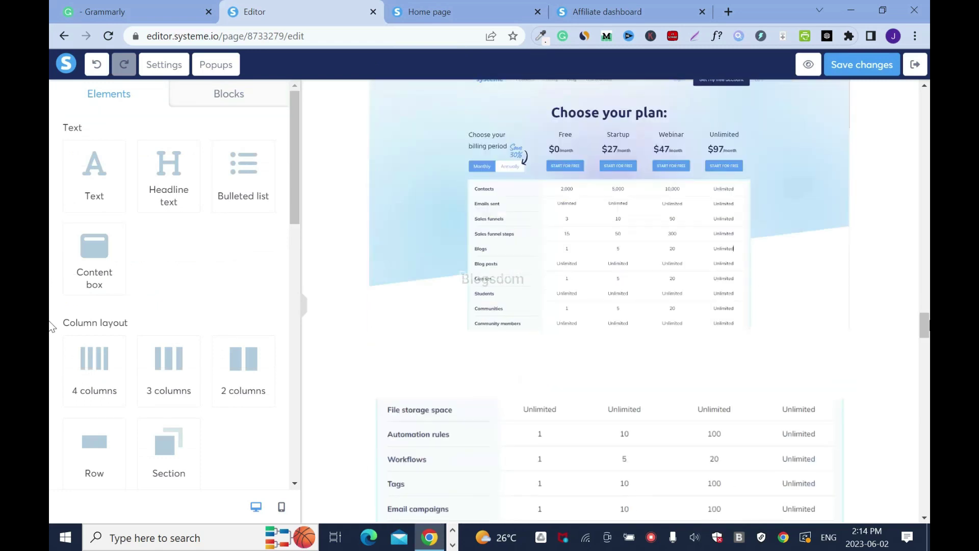
pyautogui.click(734, 215)
pyautogui.click(165, 255)
pyautogui.hotkey('ctrl', 'v')
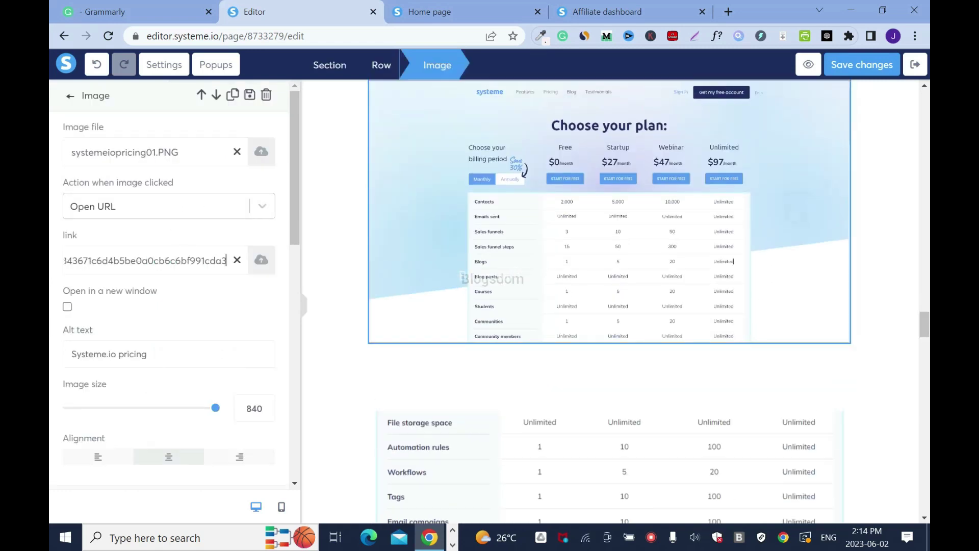
pyautogui.click(848, 61)
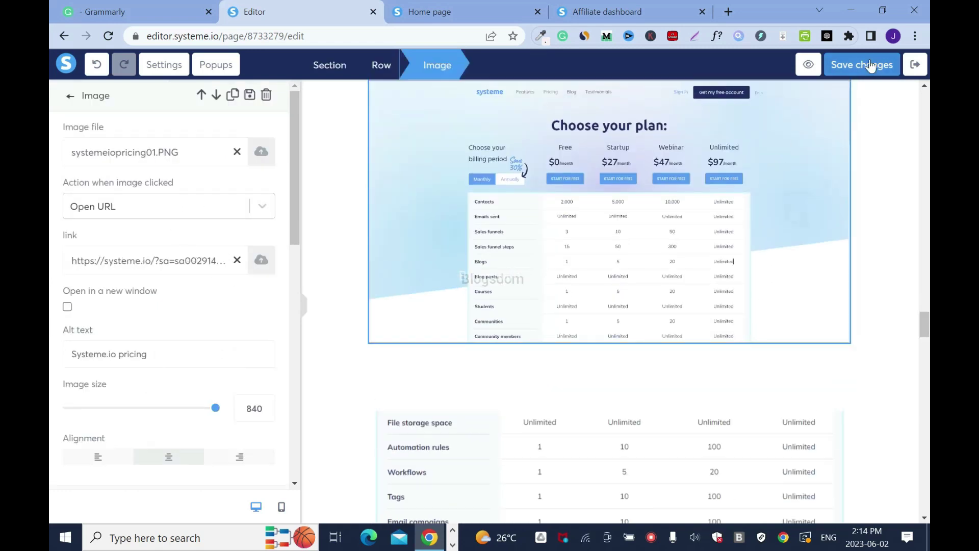
# - Link the second pricing table image, starting with "File storage space", to the copied affiliate URL and save the page
pyautogui.click(762, 461)
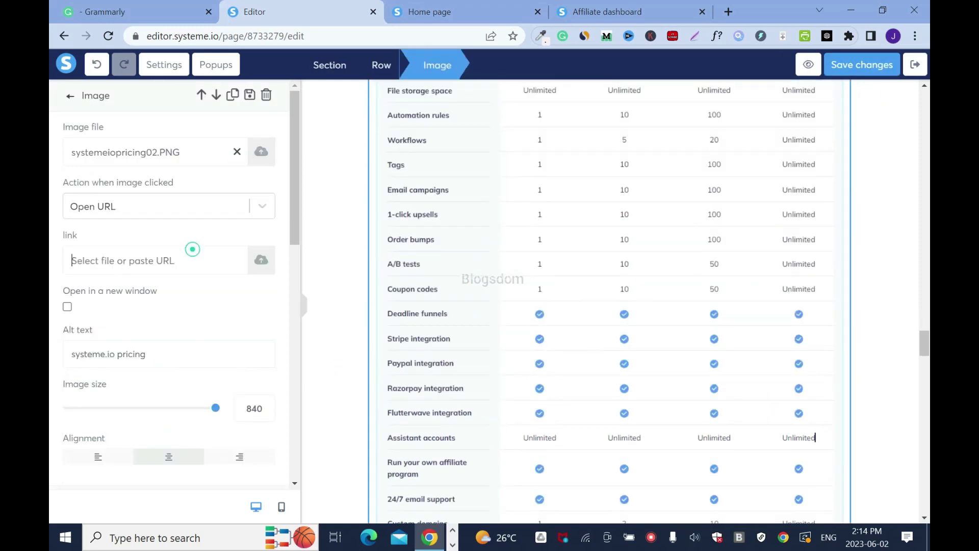
pyautogui.hotkey('ctrl', 'v')
pyautogui.click(877, 68)
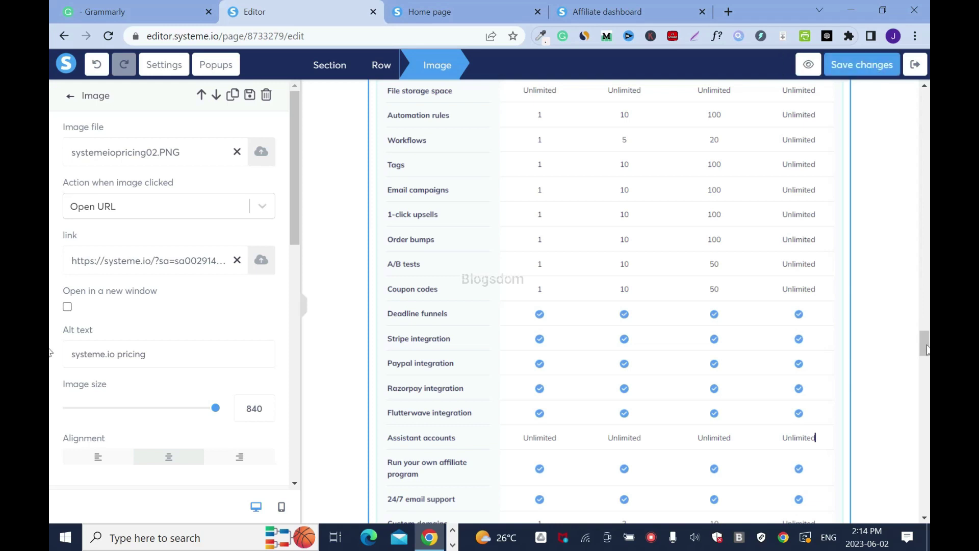
# - Link the funnel steps configuration screenshot above "Success Stories and Case Studies" to the copied affiliate URL and save the page
pyautogui.moveTo(925, 349); pyautogui.dragTo(926, 399)
pyautogui.click(644, 311)
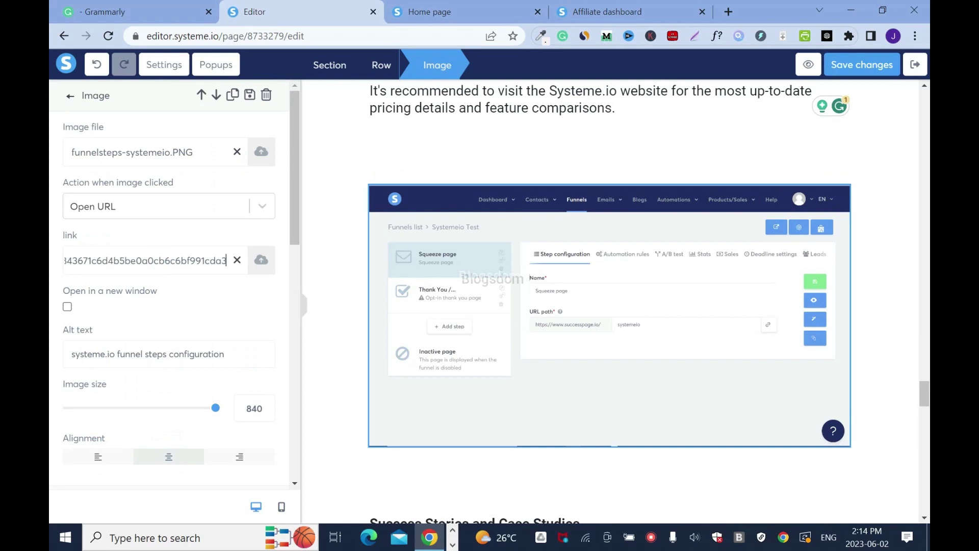
pyautogui.click(847, 69)
pyautogui.moveTo(927, 394); pyautogui.dragTo(929, 489)
pyautogui.press('Home')
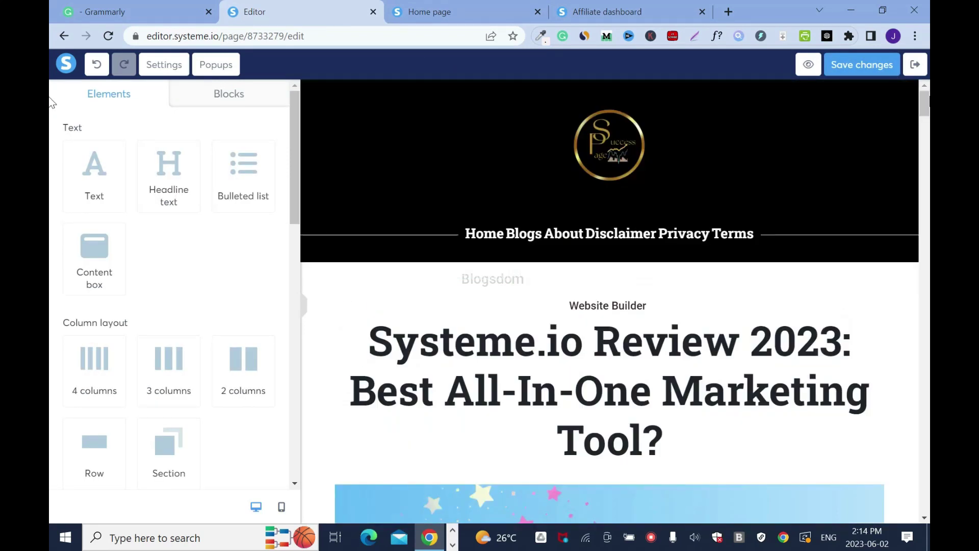
pyautogui.click(880, 72)
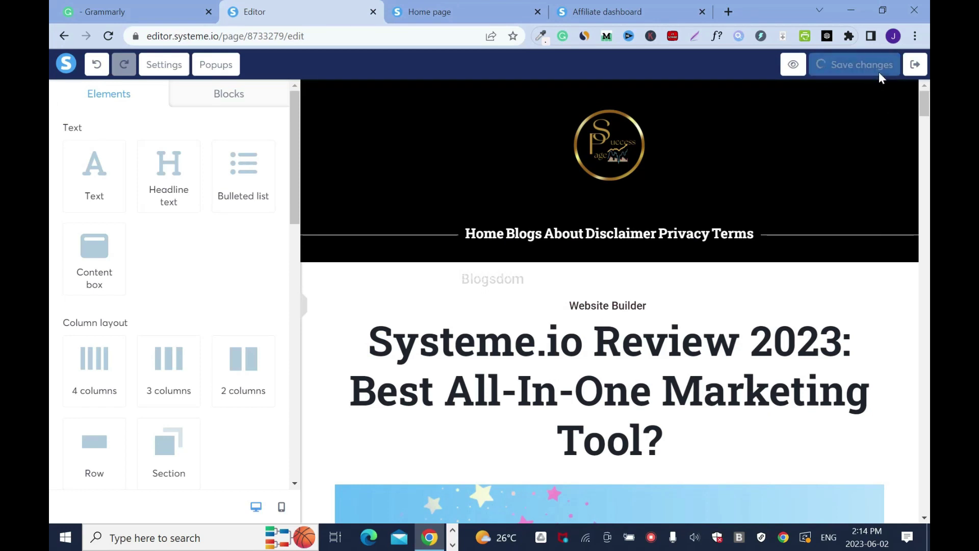
# - Exit to the blog's post list and reopen the "Systeme.io Review 2023" post for editing at its introduction
pyautogui.click(918, 66)
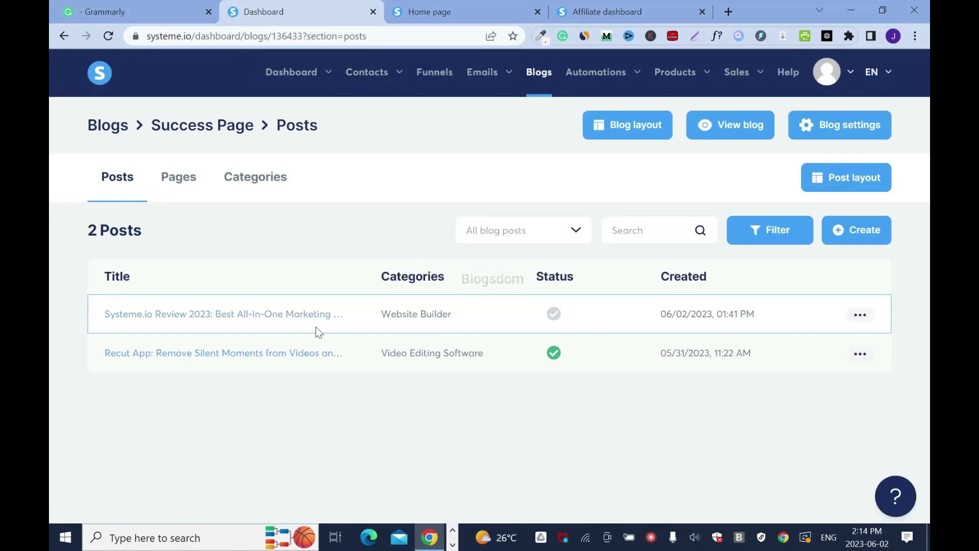
pyautogui.click(278, 315)
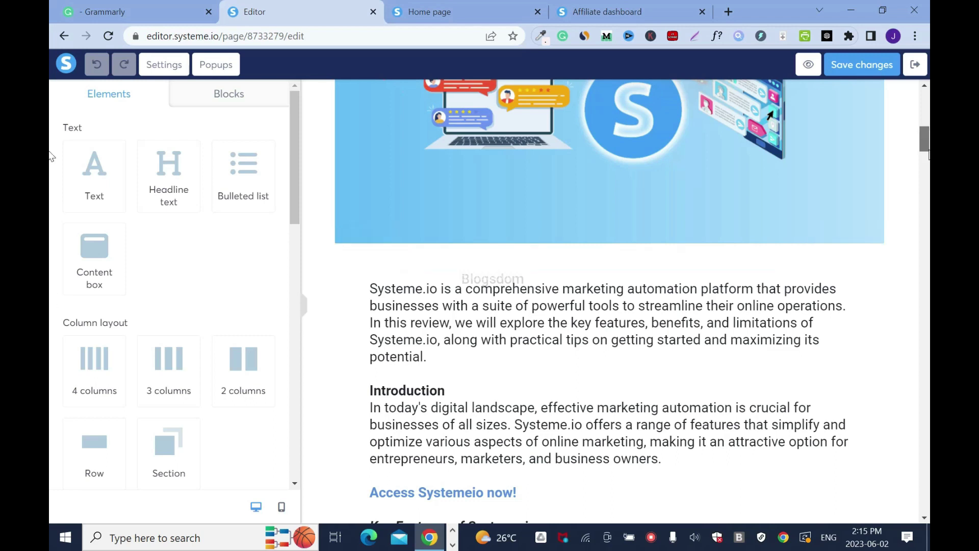
pyautogui.scroll(-5, 567, 276)
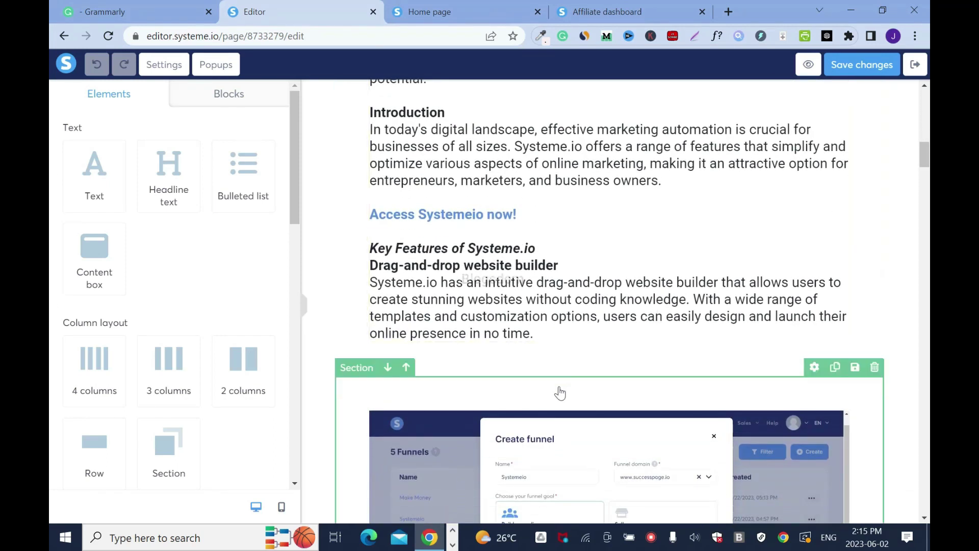
pyautogui.moveTo(160, 174); pyautogui.dragTo(377, 357)
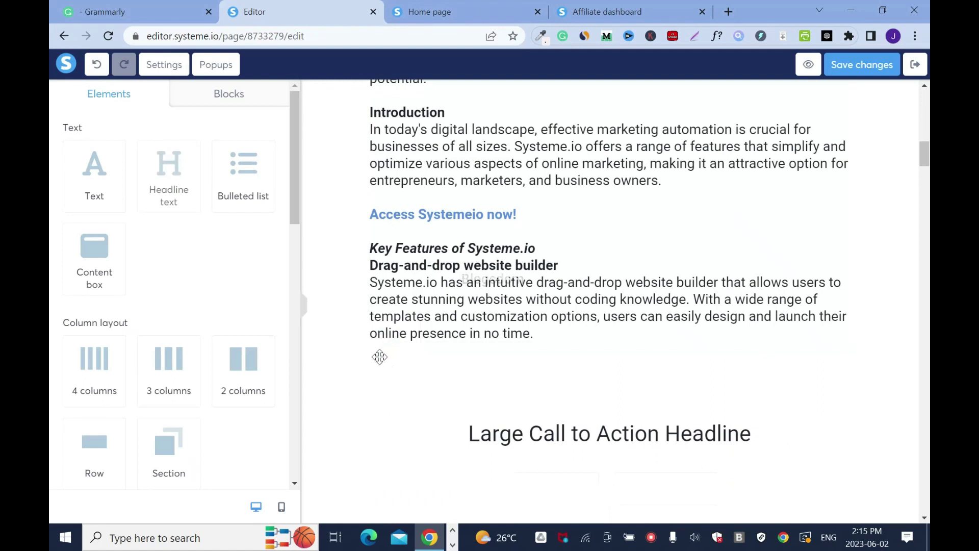
pyautogui.tripleClick(686, 439)
pyautogui.click(871, 368)
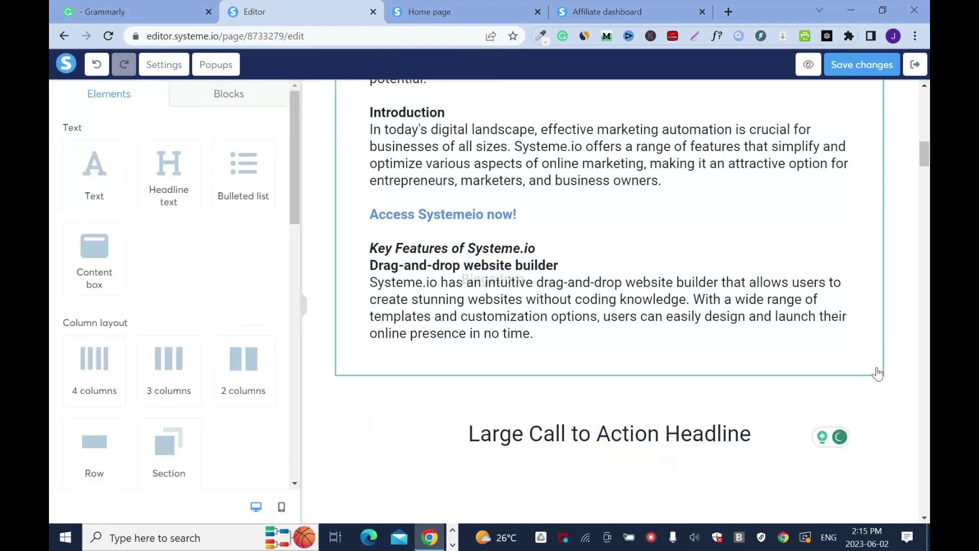
pyautogui.click(848, 395)
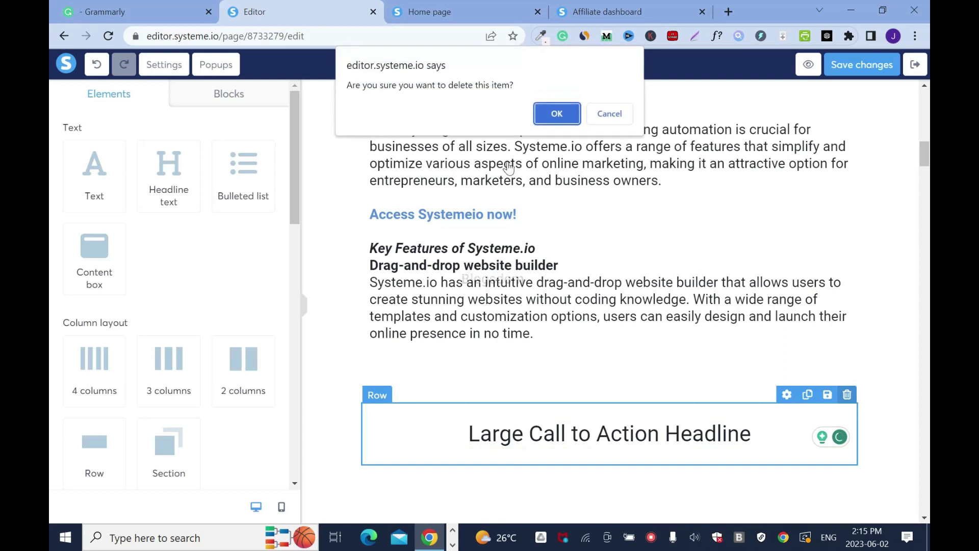
pyautogui.click(561, 113)
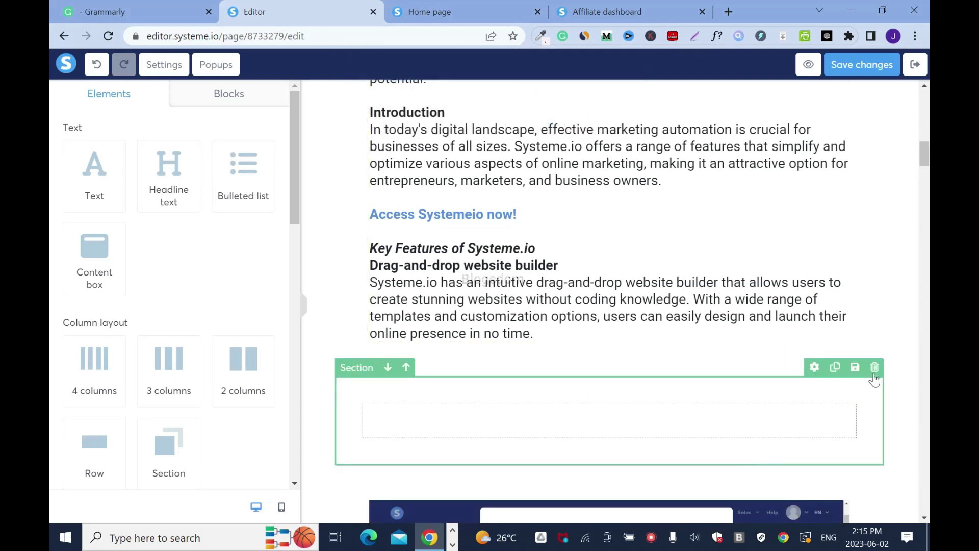
pyautogui.click(875, 367)
pyautogui.click(557, 114)
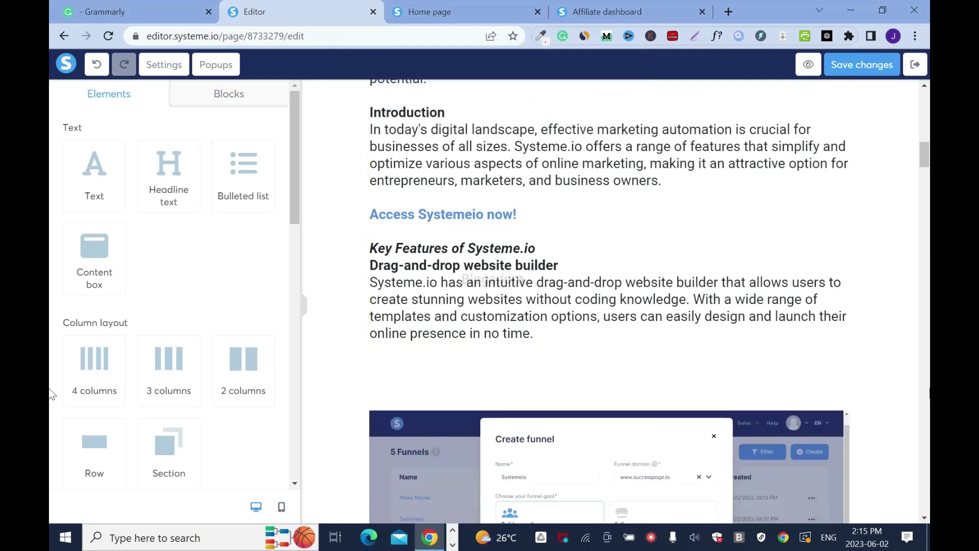
# - Save the Systeme.io review post and exit the editor to the blog's post list
pyautogui.click(93, 6)
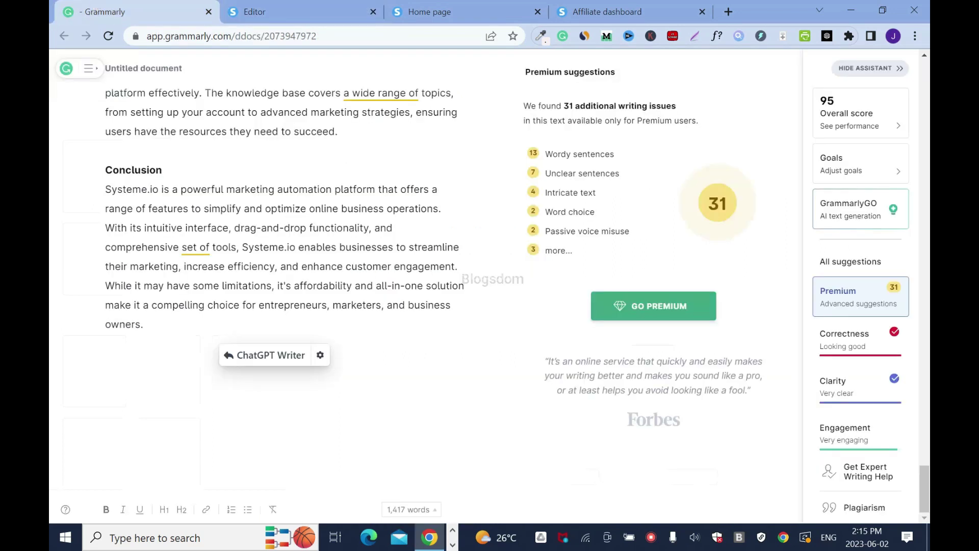
pyautogui.click(255, 11)
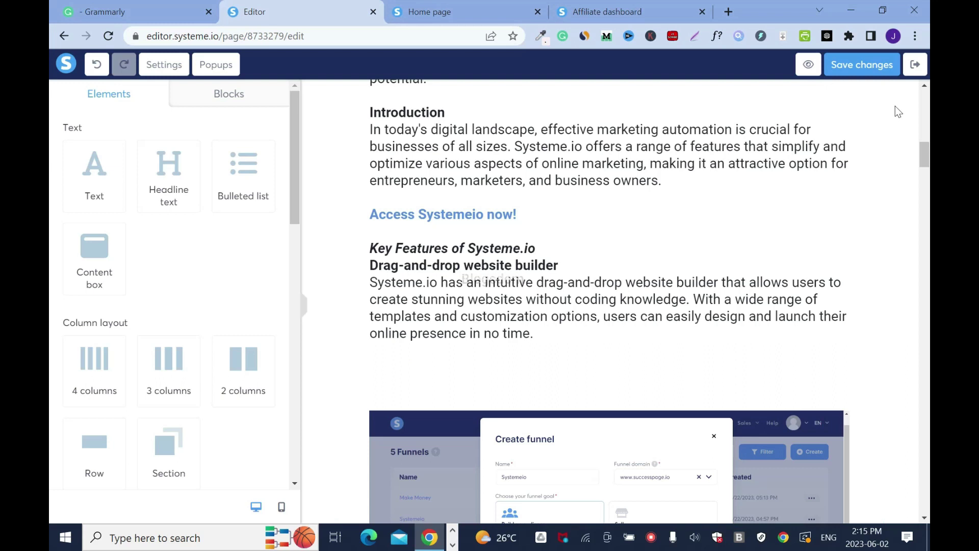
pyautogui.click(868, 70)
pyautogui.moveTo(926, 154); pyautogui.dragTo(926, 163)
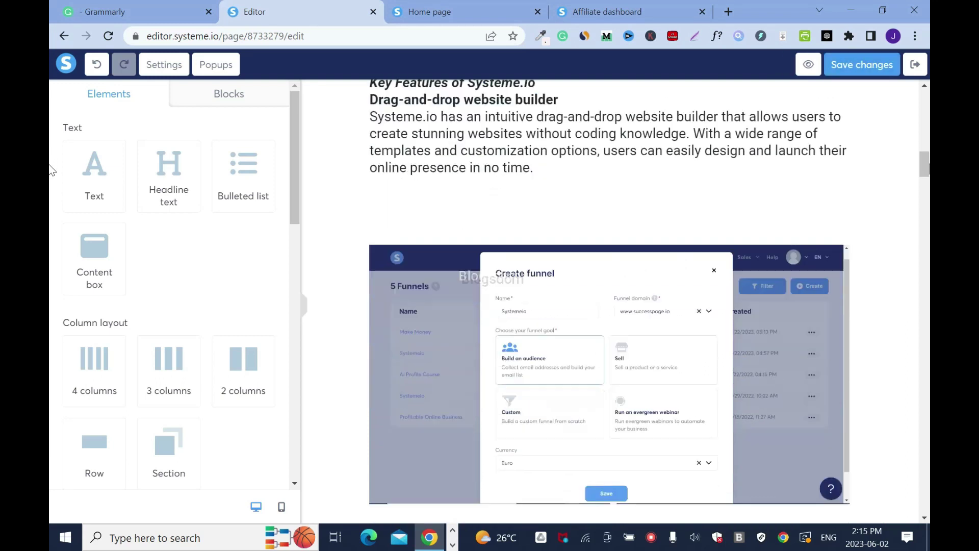
pyautogui.scroll(-3, 50, 168)
pyautogui.scroll(6, 50, 159)
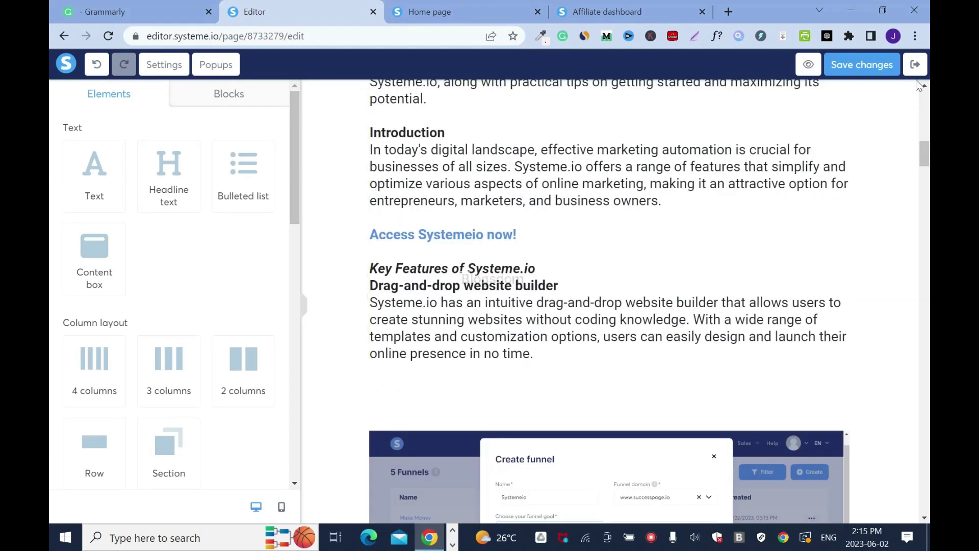
pyautogui.click(915, 66)
# - Activate the "Systeme.io Review 2023" post in the Success Page blog's post list
pyautogui.click(860, 316)
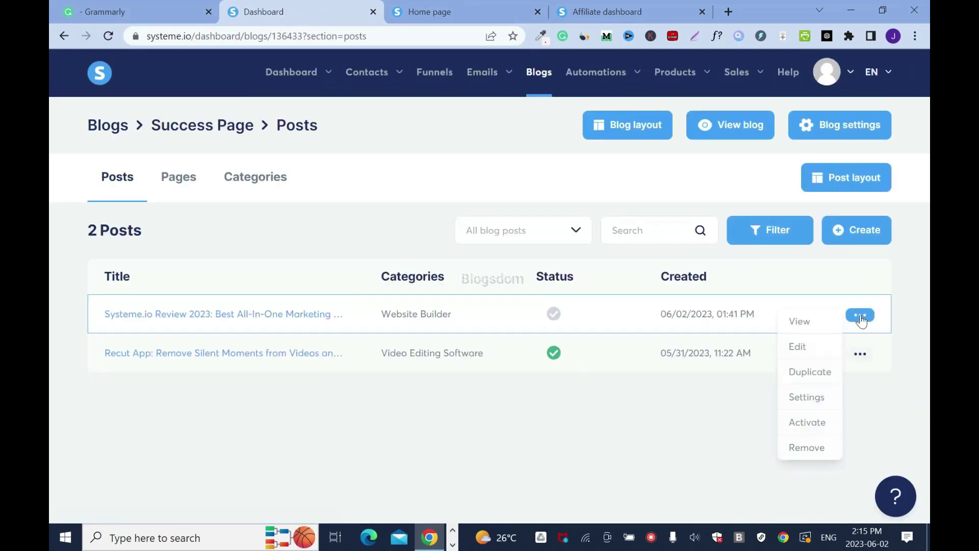
pyautogui.click(647, 446)
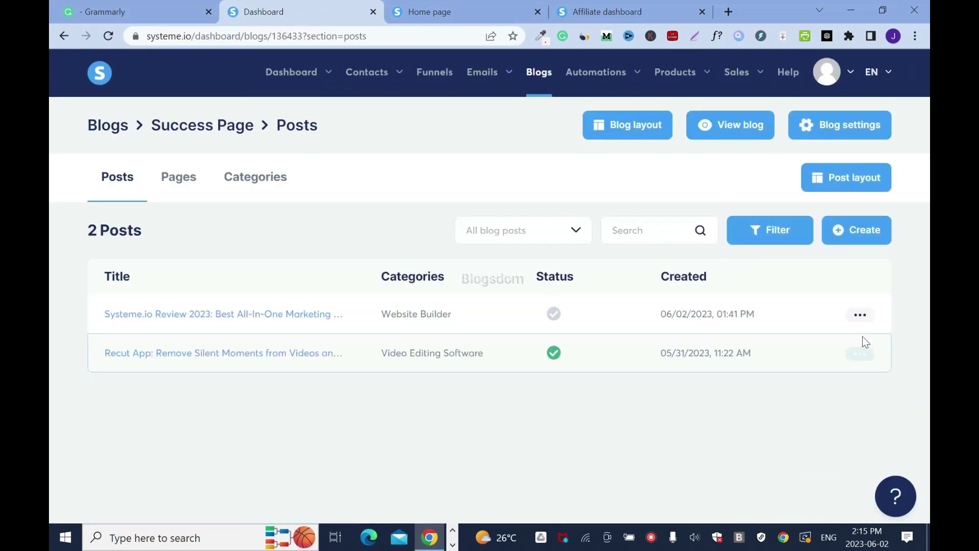
pyautogui.click(860, 316)
pyautogui.click(402, 458)
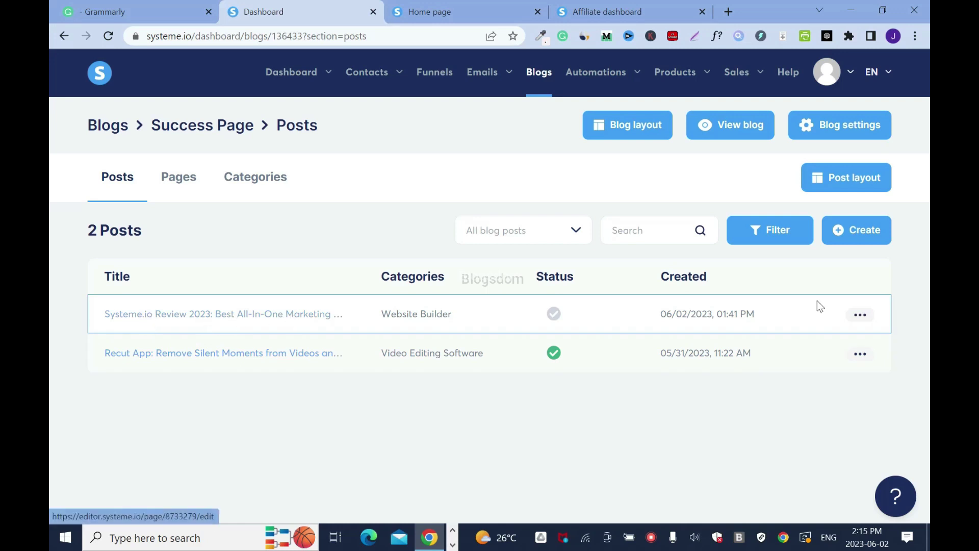
pyautogui.click(861, 315)
pyautogui.click(808, 422)
pyautogui.click(440, 339)
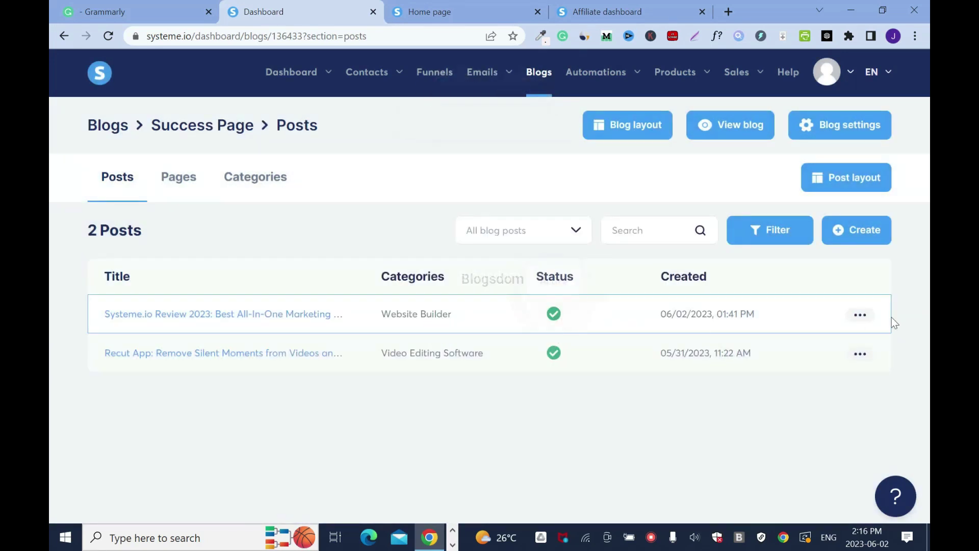
# - View the live Systeme.io review post and look through its text and images from the introduction to the case studies
pyautogui.click(860, 316)
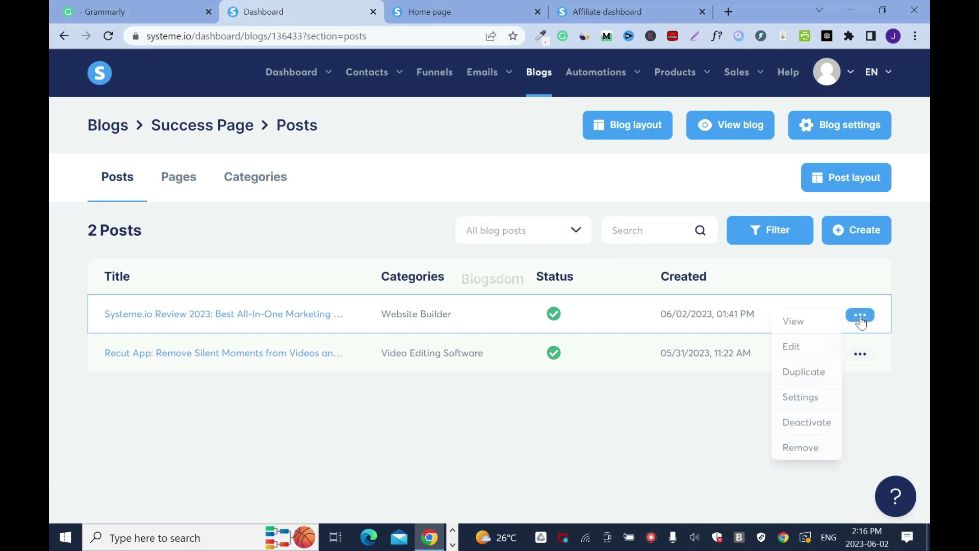
pyautogui.click(794, 317)
pyautogui.scroll(-10, 51, 109)
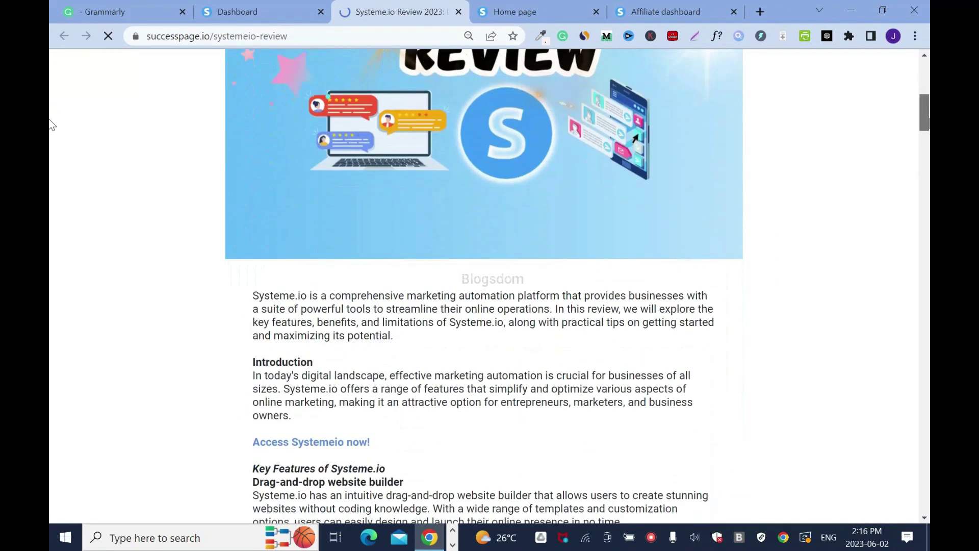
pyautogui.scroll(-20, 51, 137)
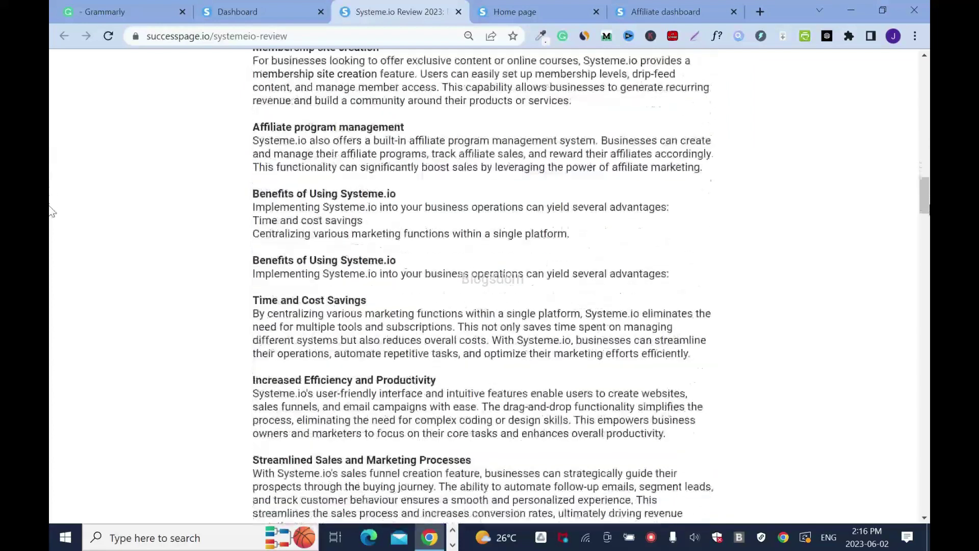
pyautogui.scroll(-20, 51, 225)
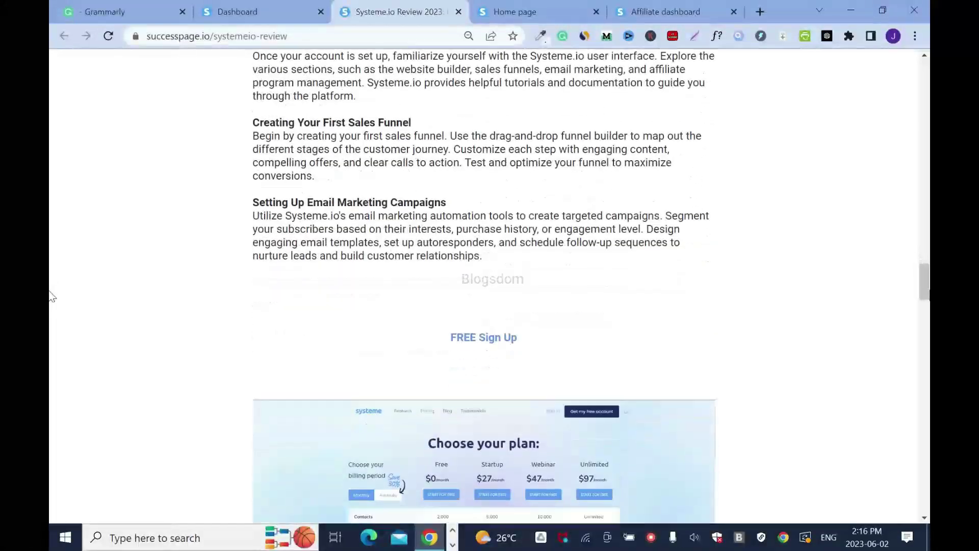
pyautogui.scroll(-20, 50, 306)
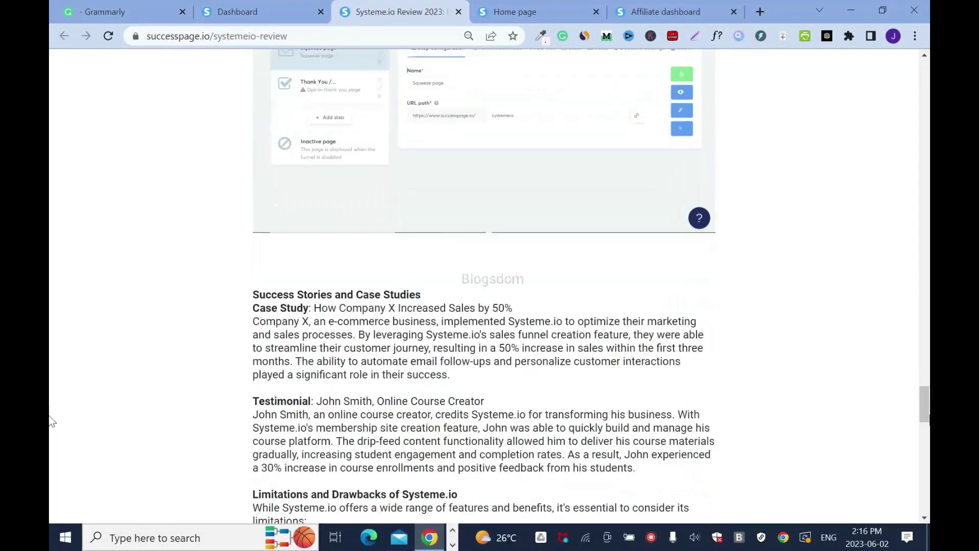
pyautogui.scroll(-15, 50, 438)
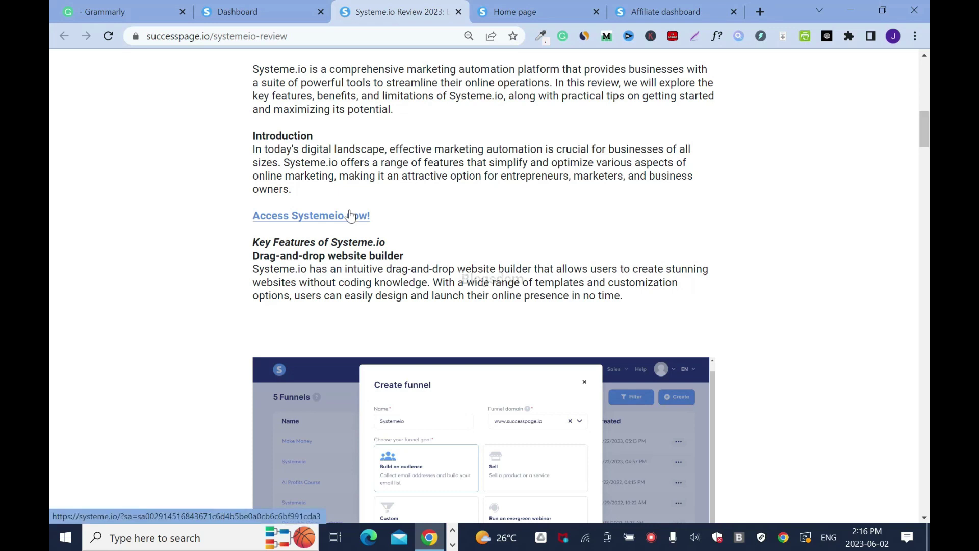
# - Check the affiliate links on the published review's sign-up texts, pricing tables and screenshots, and return to the post's title
pyautogui.scroll(-10, 522, 167)
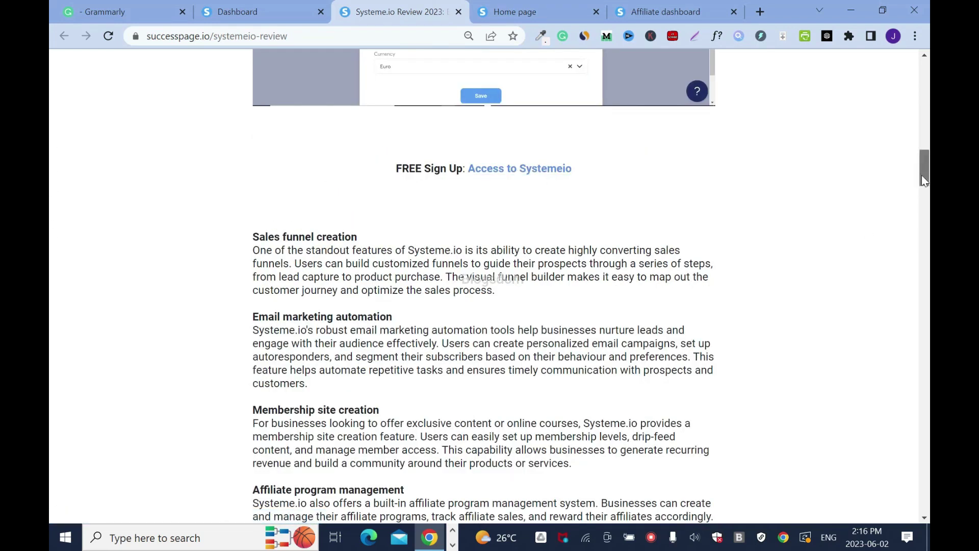
pyautogui.scroll(-15, 923, 175)
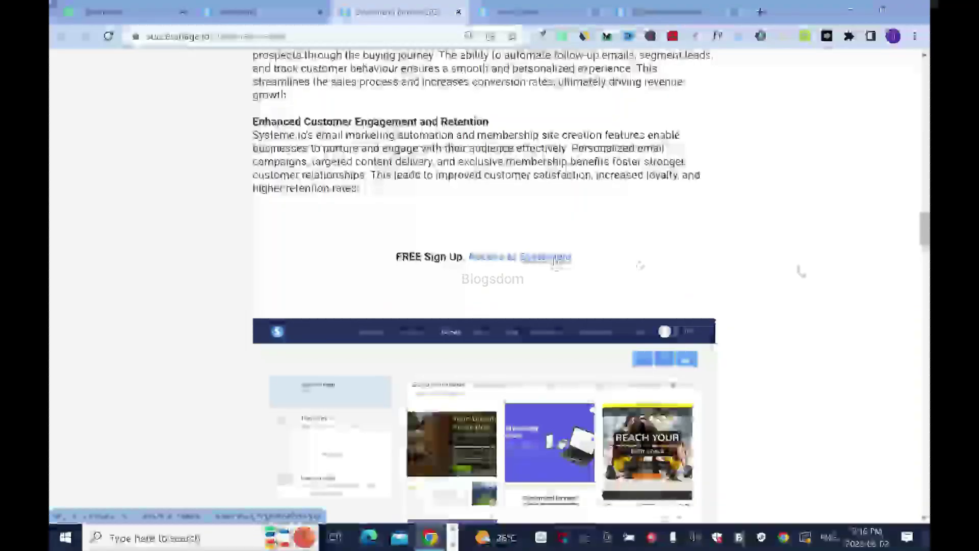
pyautogui.scroll(-20, 555, 261)
pyautogui.scroll(-5, 51, 352)
pyautogui.scroll(5, 801, 326)
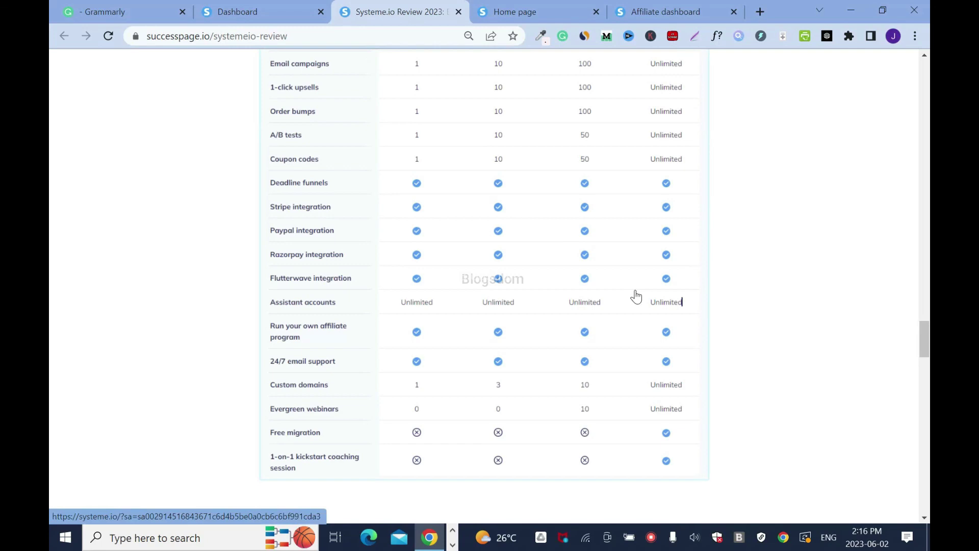
pyautogui.scroll(-3, 51, 397)
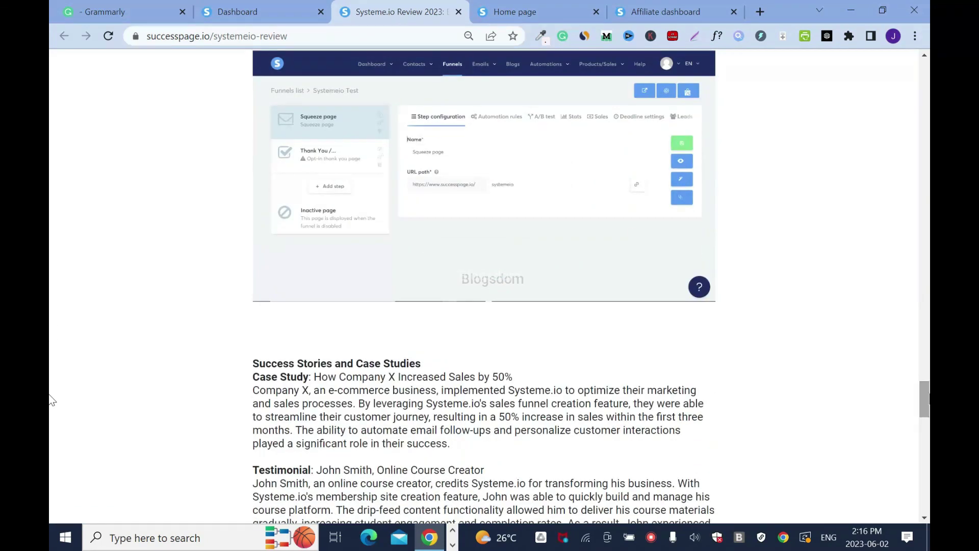
pyautogui.scroll(-1, 51, 411)
pyautogui.moveTo(927, 408); pyautogui.dragTo(905, 66)
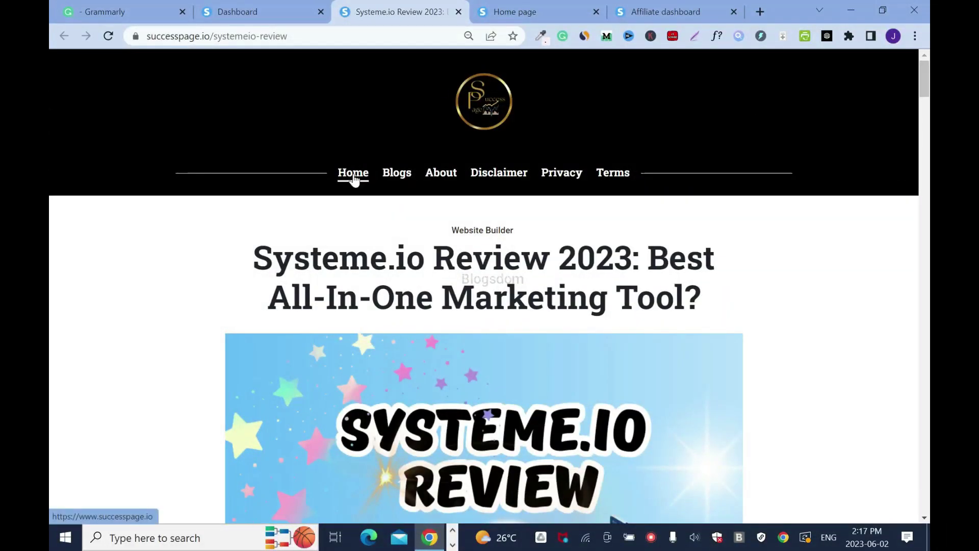
# - Reload the blog's home page to check its post cards, and close the review preview and affiliate dashboard tabs
pyautogui.click(526, 15)
pyautogui.scroll(-11, 49, 136)
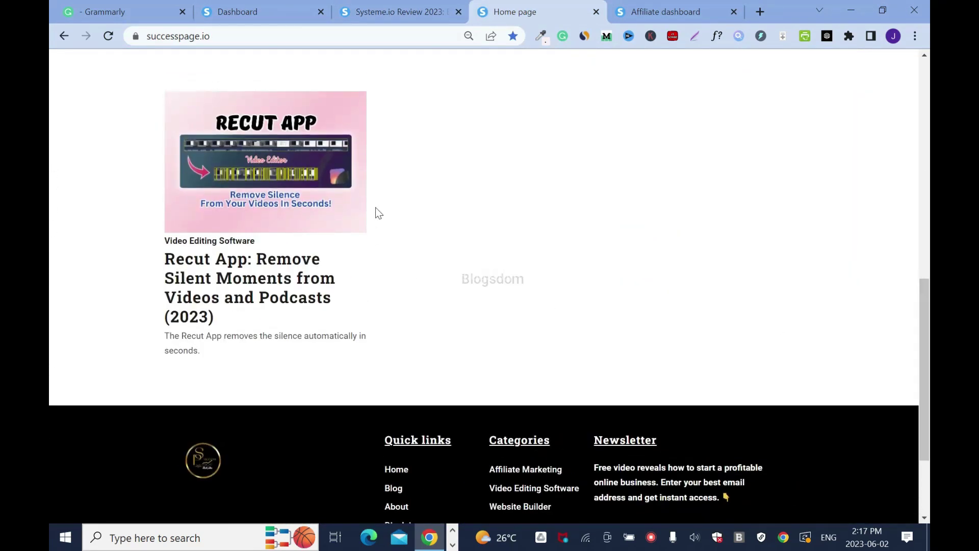
pyautogui.click(458, 11)
pyautogui.click(109, 36)
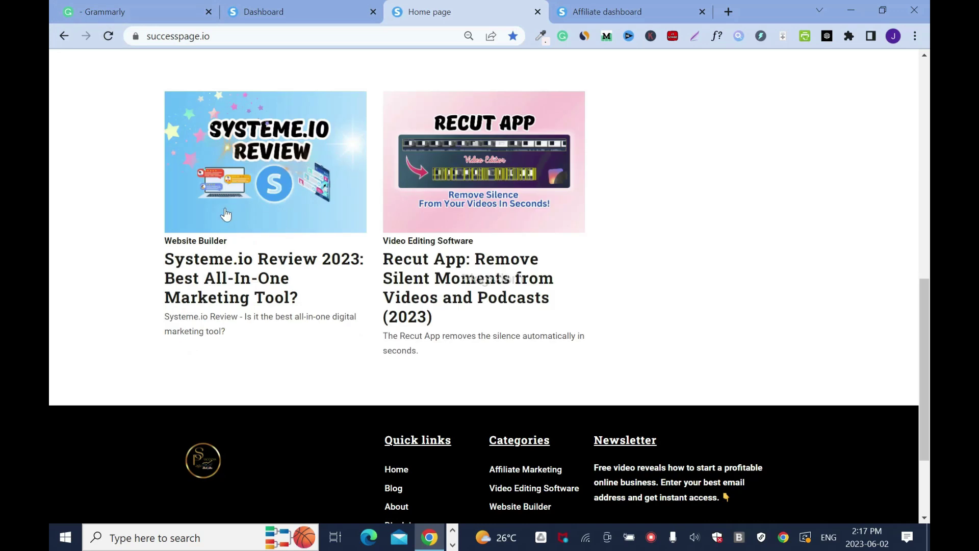
pyautogui.moveTo(924, 289); pyautogui.dragTo(908, 300)
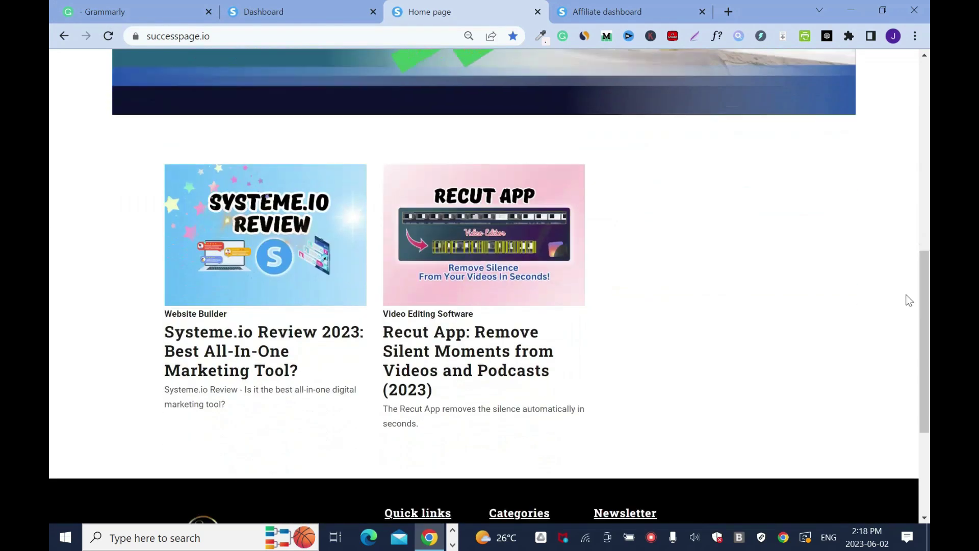
pyautogui.click(701, 12)
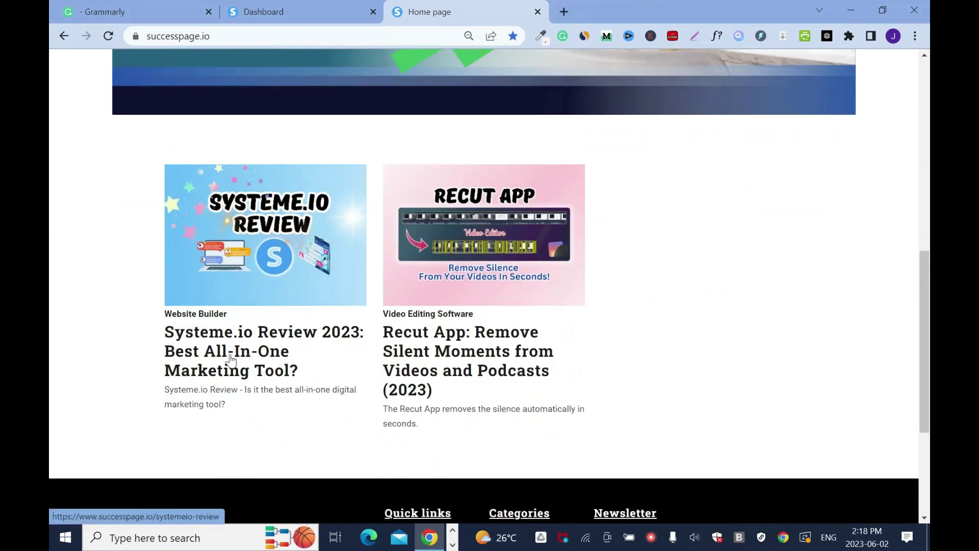
# - Open the Systeme.io review from its home page card and look through the article as a visitor
pyautogui.scroll(-20, 51, 165)
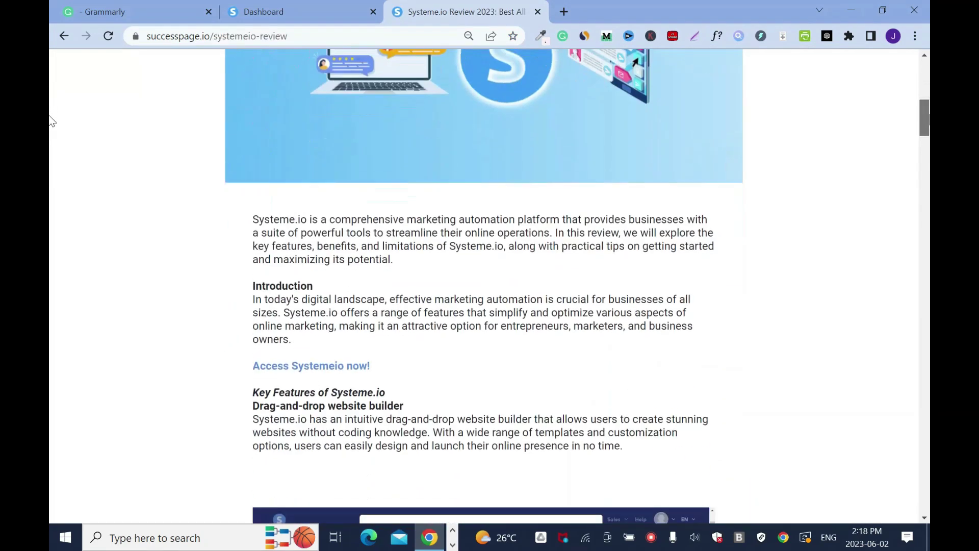
pyautogui.scroll(-20, 51, 166)
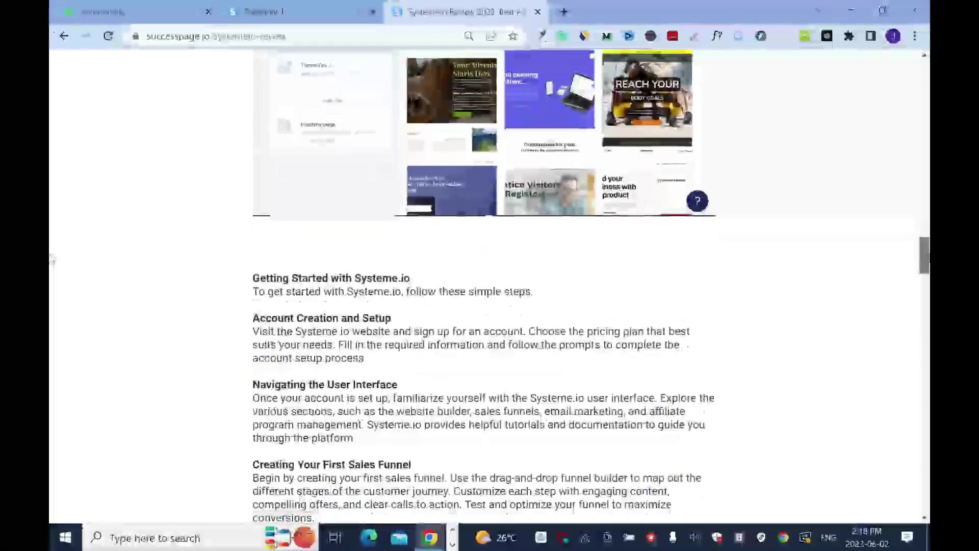
pyautogui.scroll(-20, 51, 267)
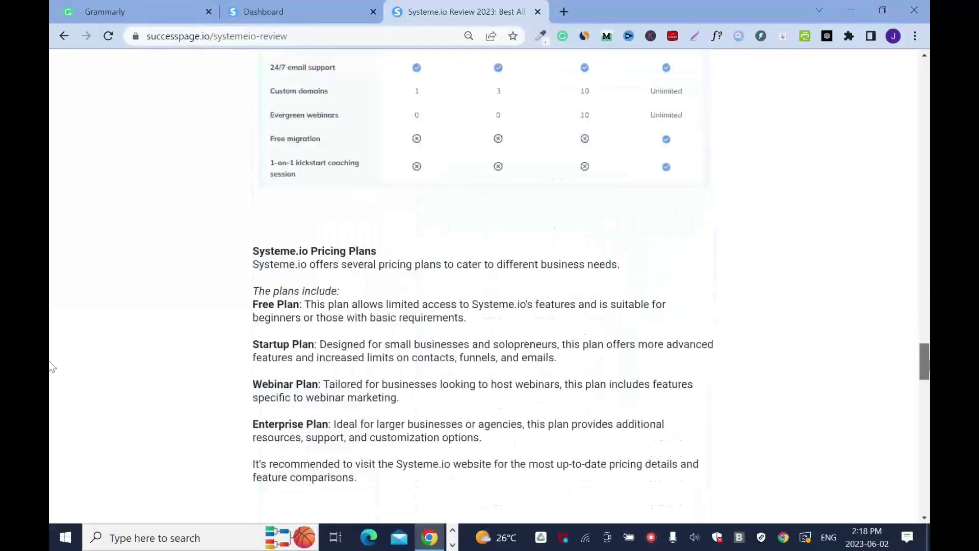
pyautogui.moveTo(926, 383); pyautogui.dragTo(898, 59)
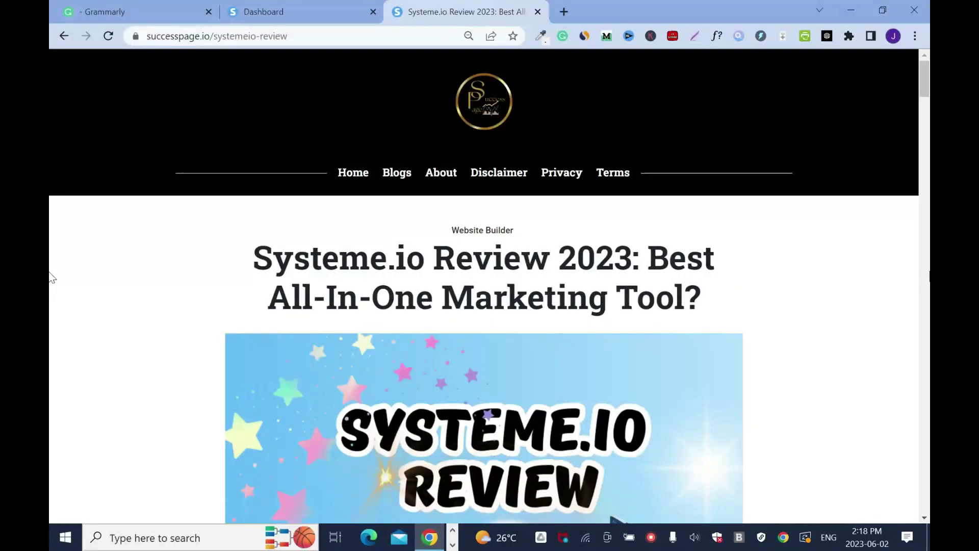